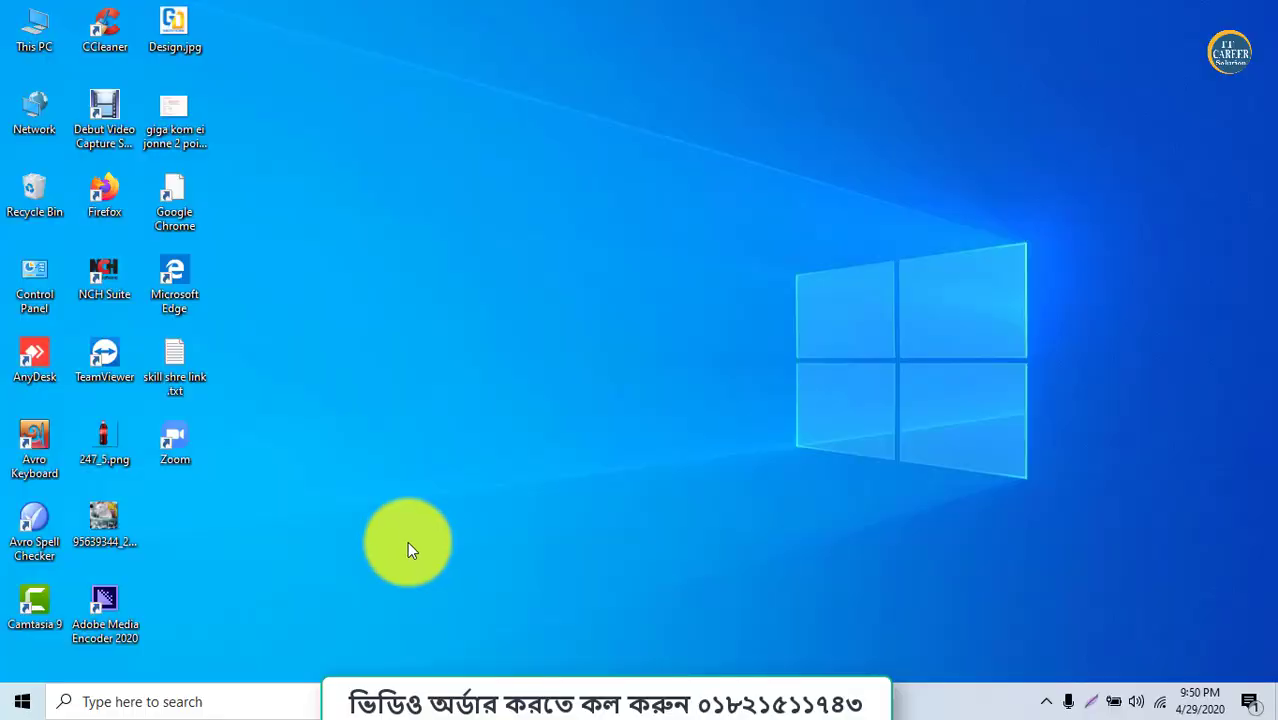
# - Restore the Photoshop window showing the Untitled-1 metallic FREELANCING design on dark wood
pyautogui.click(583, 702)
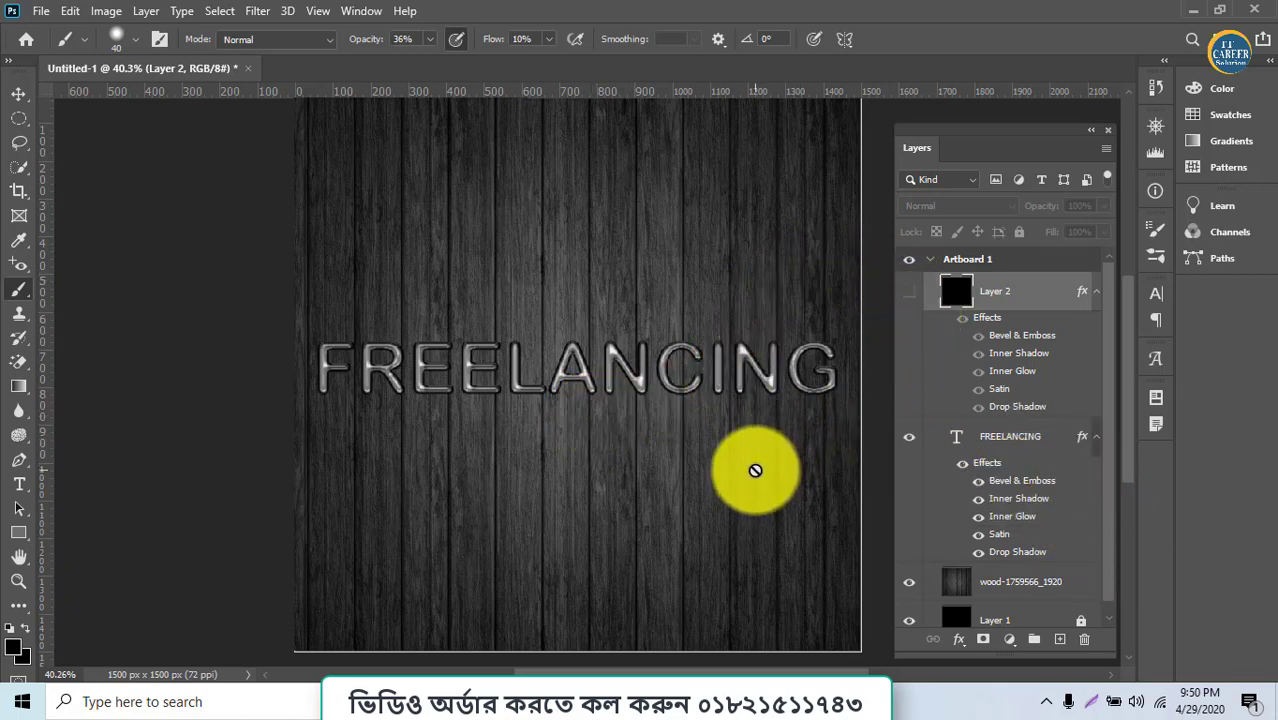
# - Create a Default Photoshop Size 7 x 5 inch, 300 ppi document and unlock its background as Layer 0
pyautogui.click(40, 12)
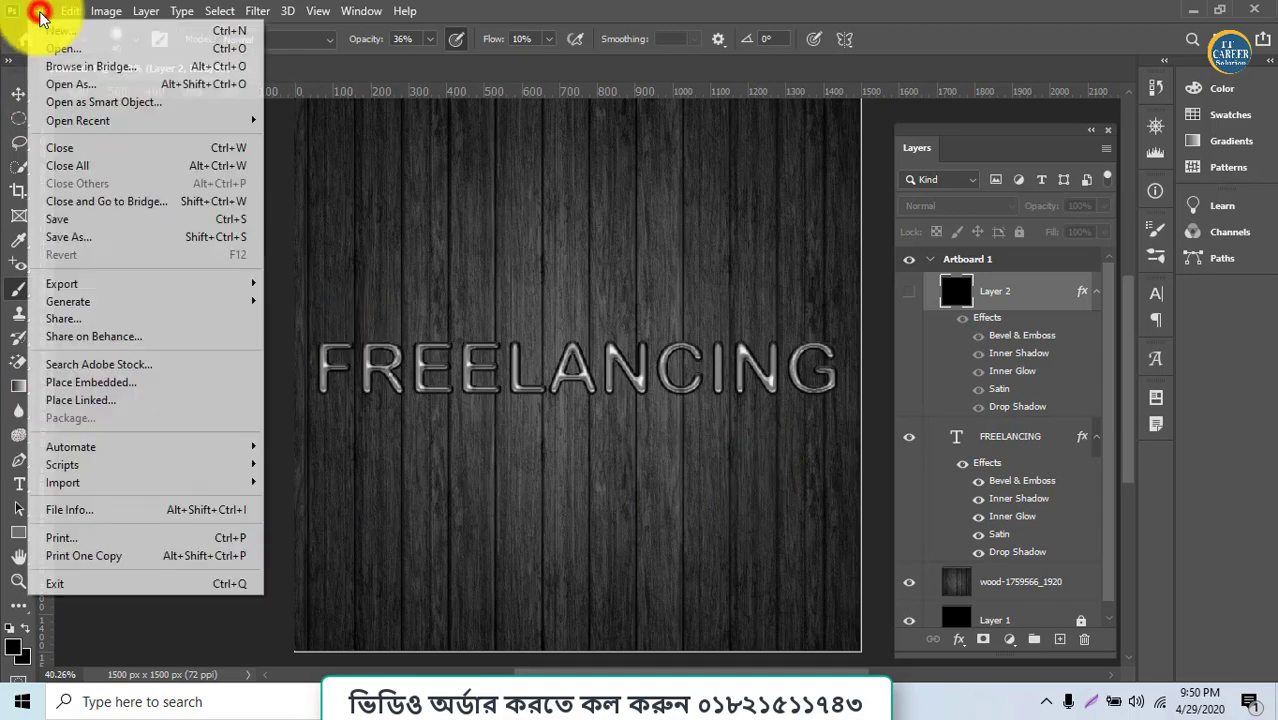
pyautogui.click(55, 35)
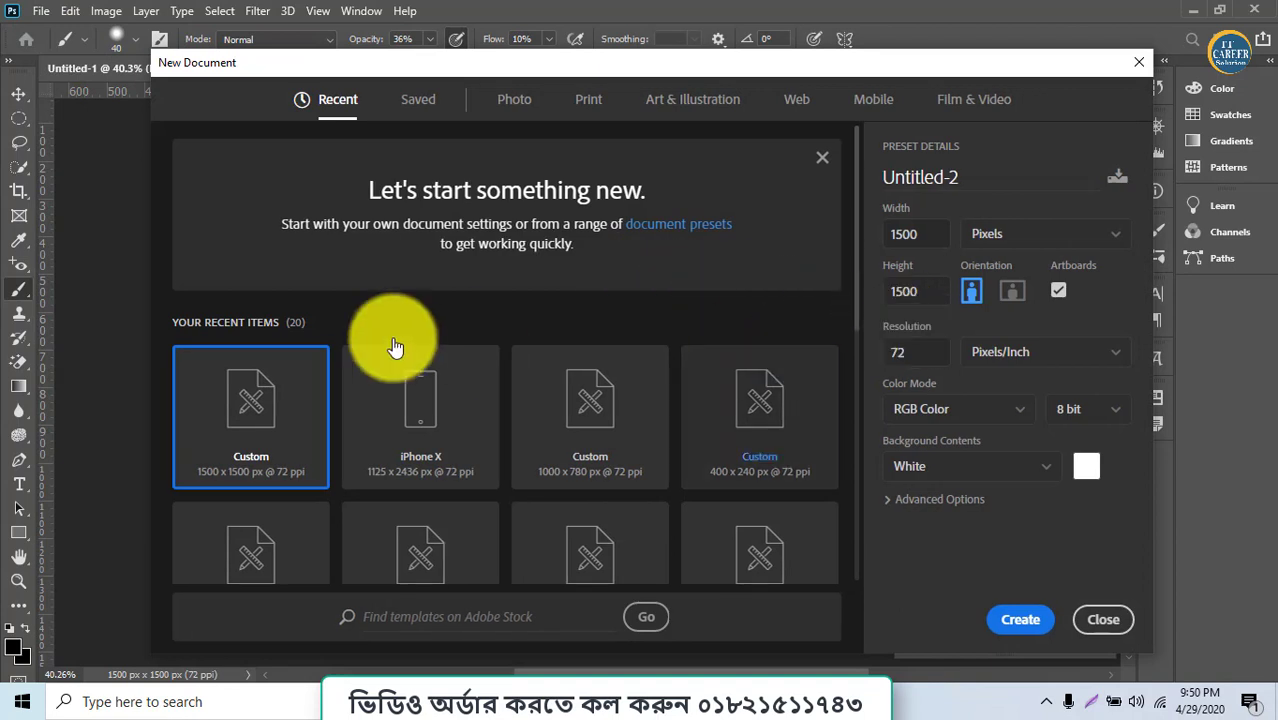
pyautogui.click(928, 292)
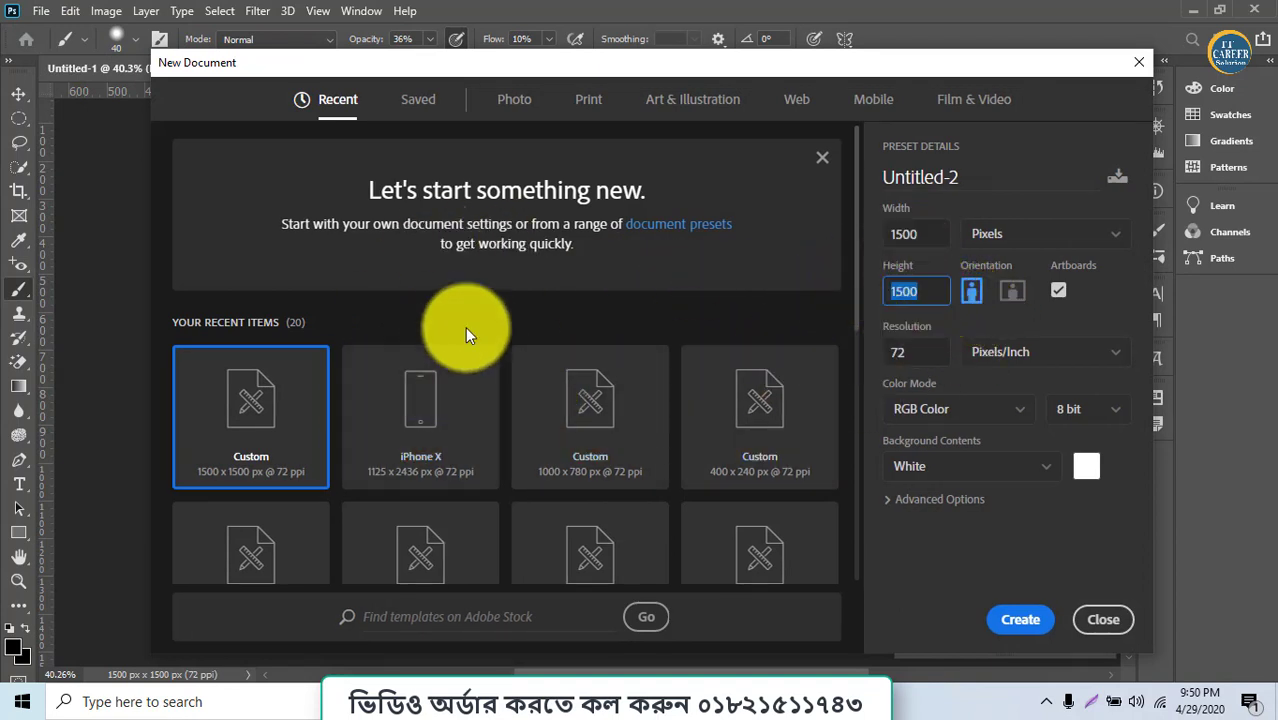
pyautogui.click(520, 100)
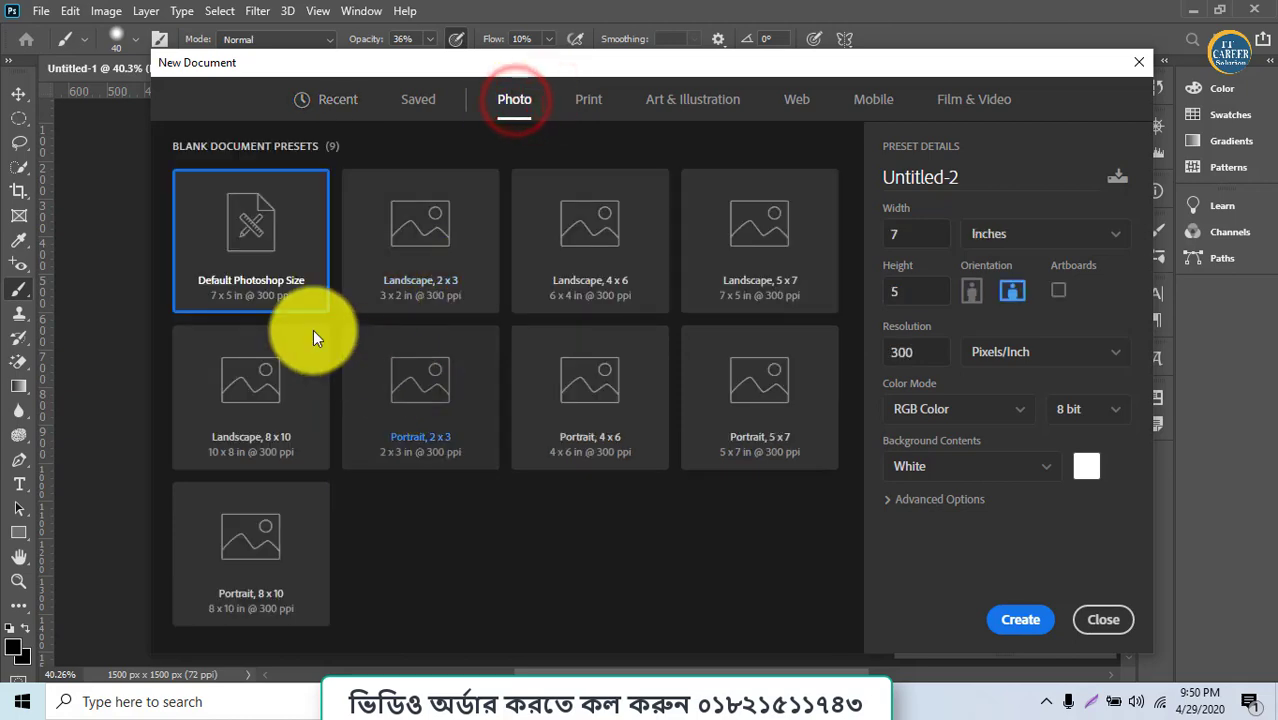
pyautogui.click(1010, 620)
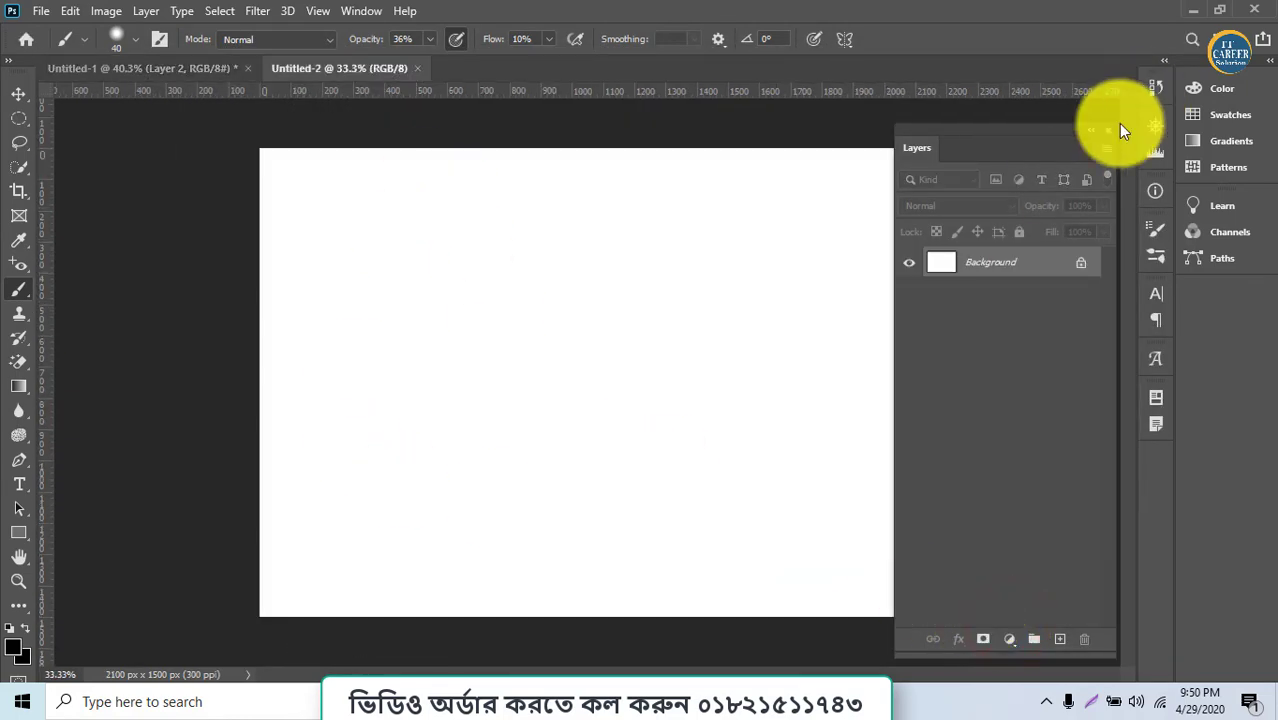
pyautogui.click(1080, 262)
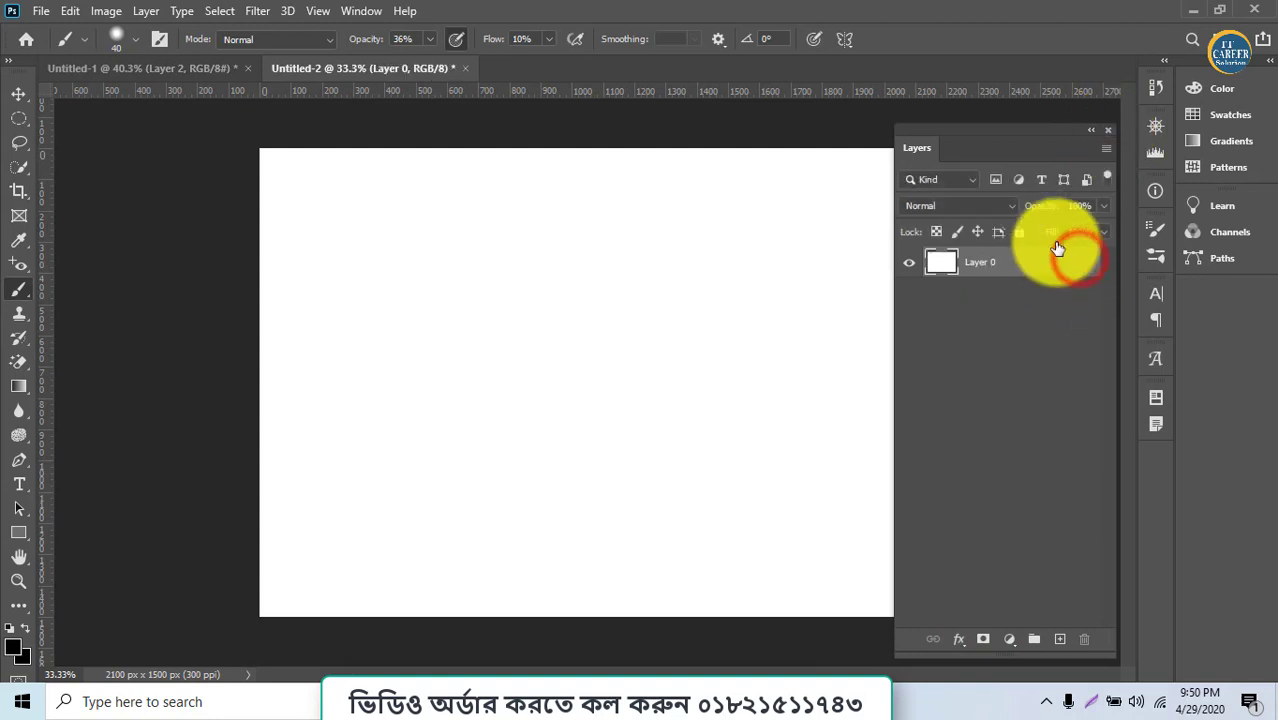
pyautogui.moveTo(1049, 133); pyautogui.dragTo(1121, 145)
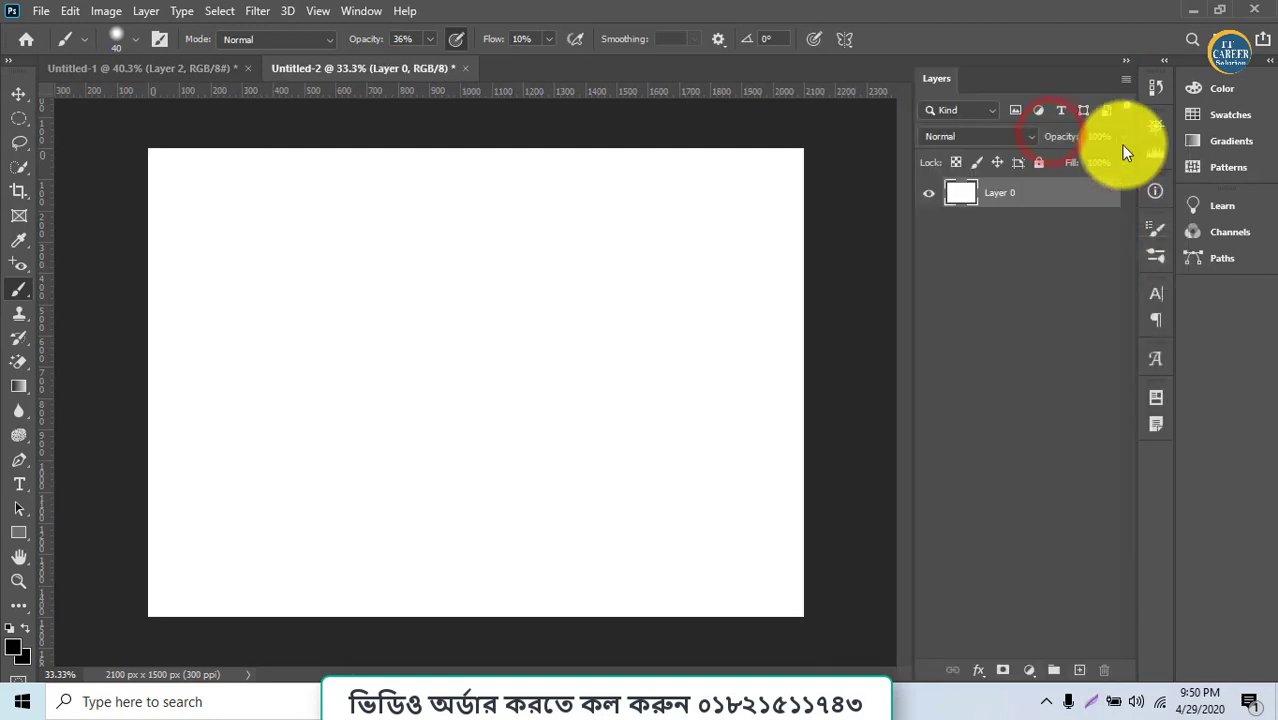
# - Open wood-1759566_1920.jpg from the Downloads folder as its own document
pyautogui.click(39, 12)
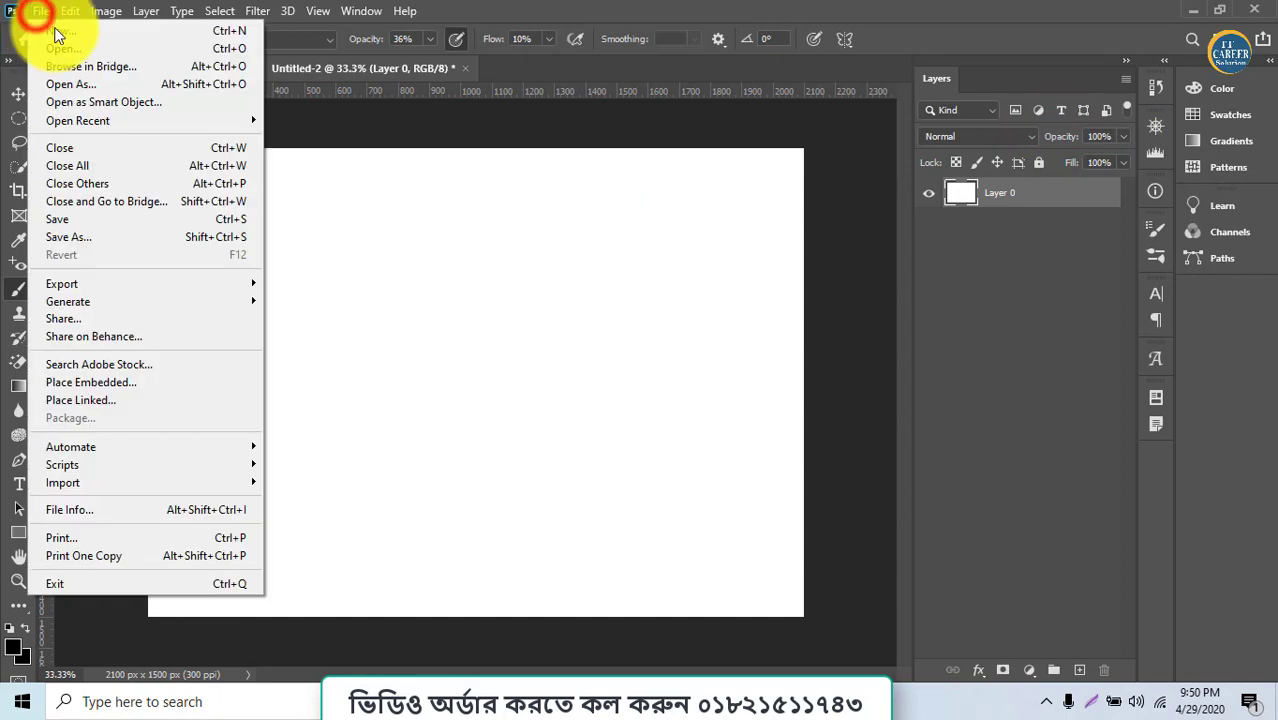
pyautogui.click(76, 57)
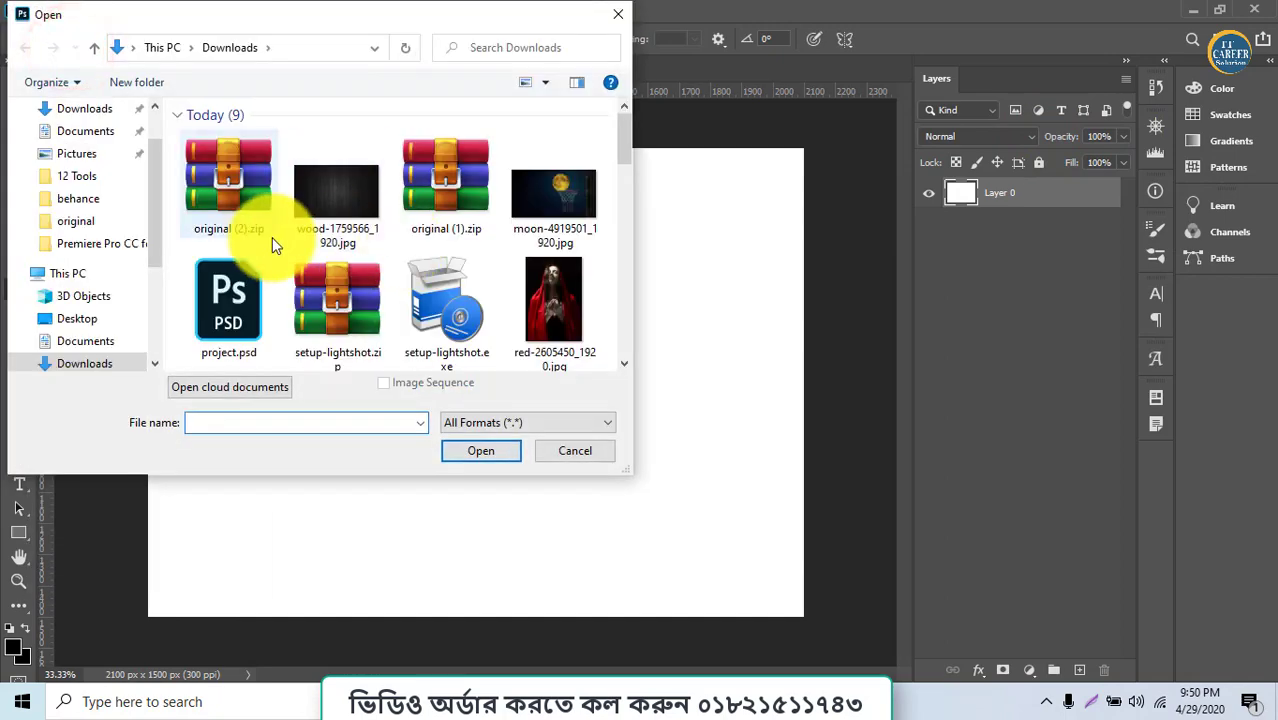
pyautogui.click(352, 218)
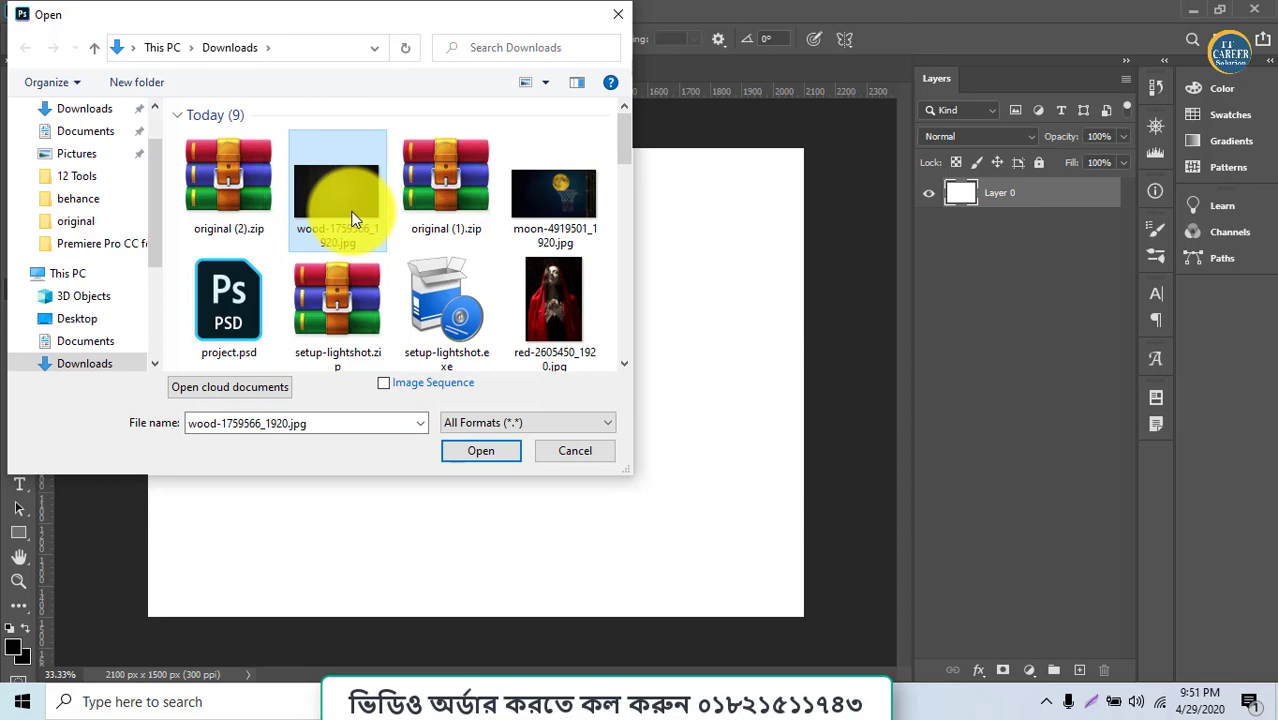
pyautogui.doubleClick(352, 215)
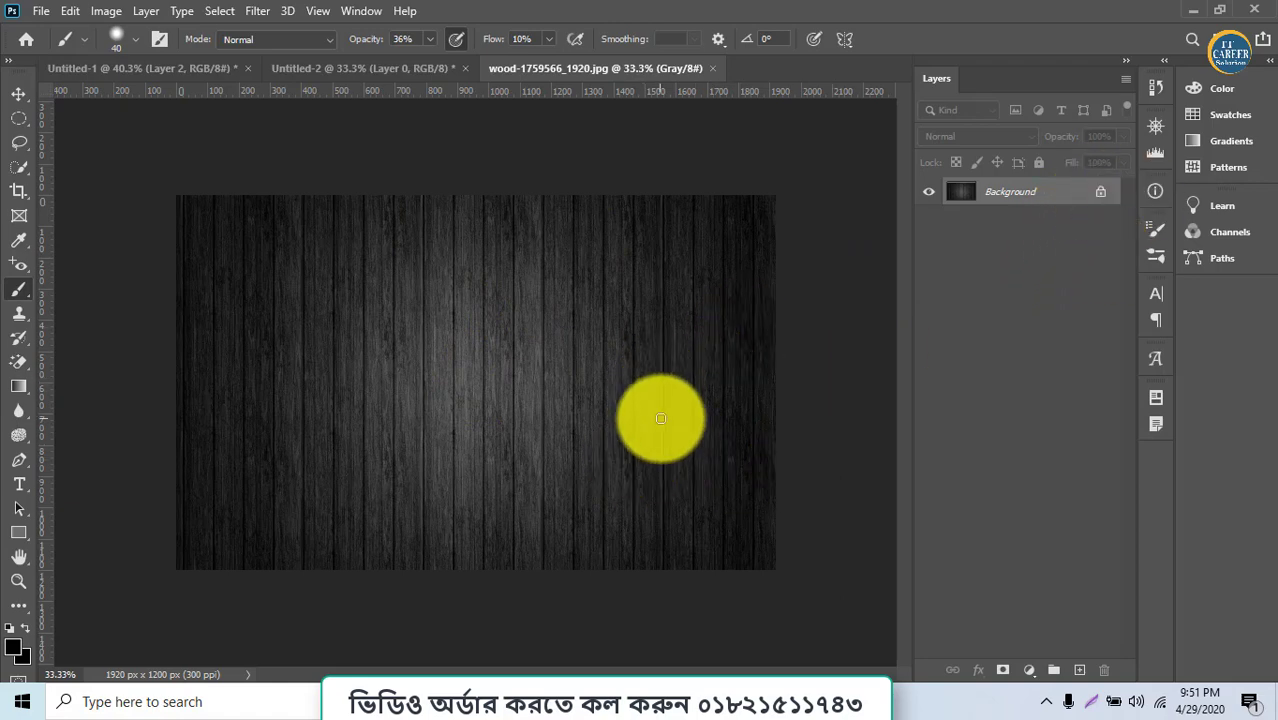
pyautogui.scroll(1, 664, 422)
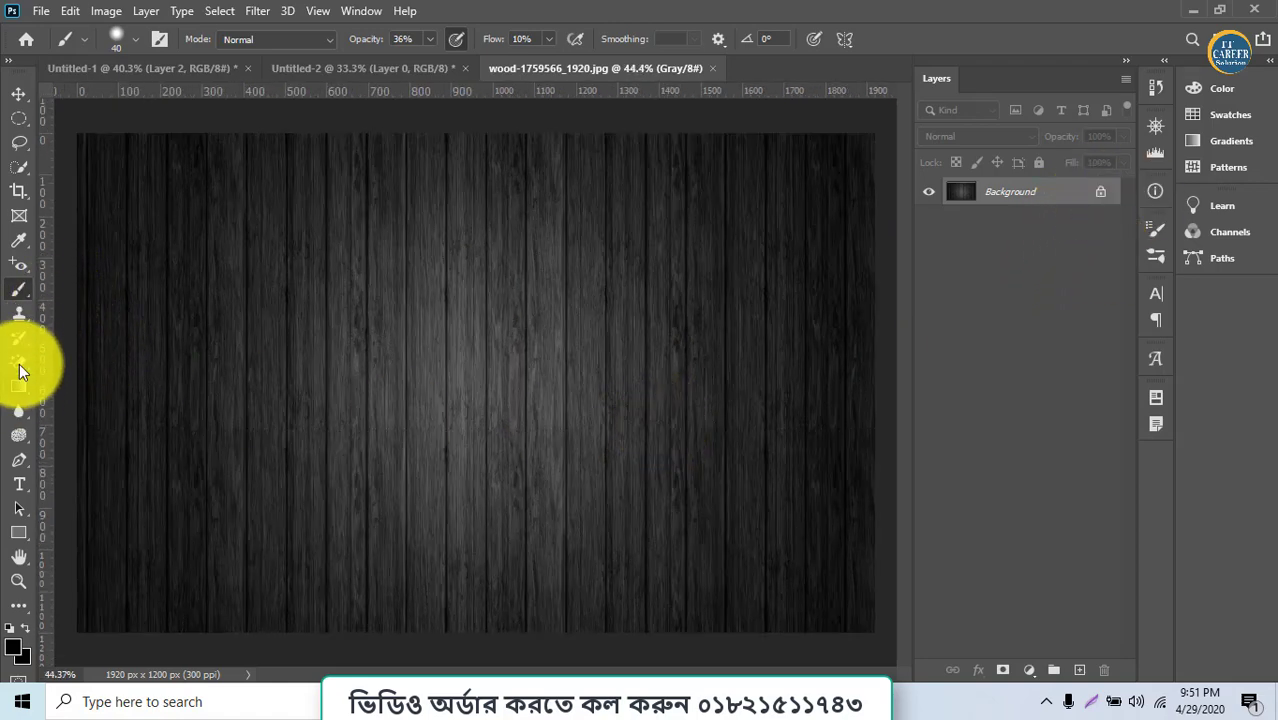
# - Add a 'Freelancing' text layer on the wood and move it toward the centre
pyautogui.click(21, 481)
pyautogui.click(211, 408)
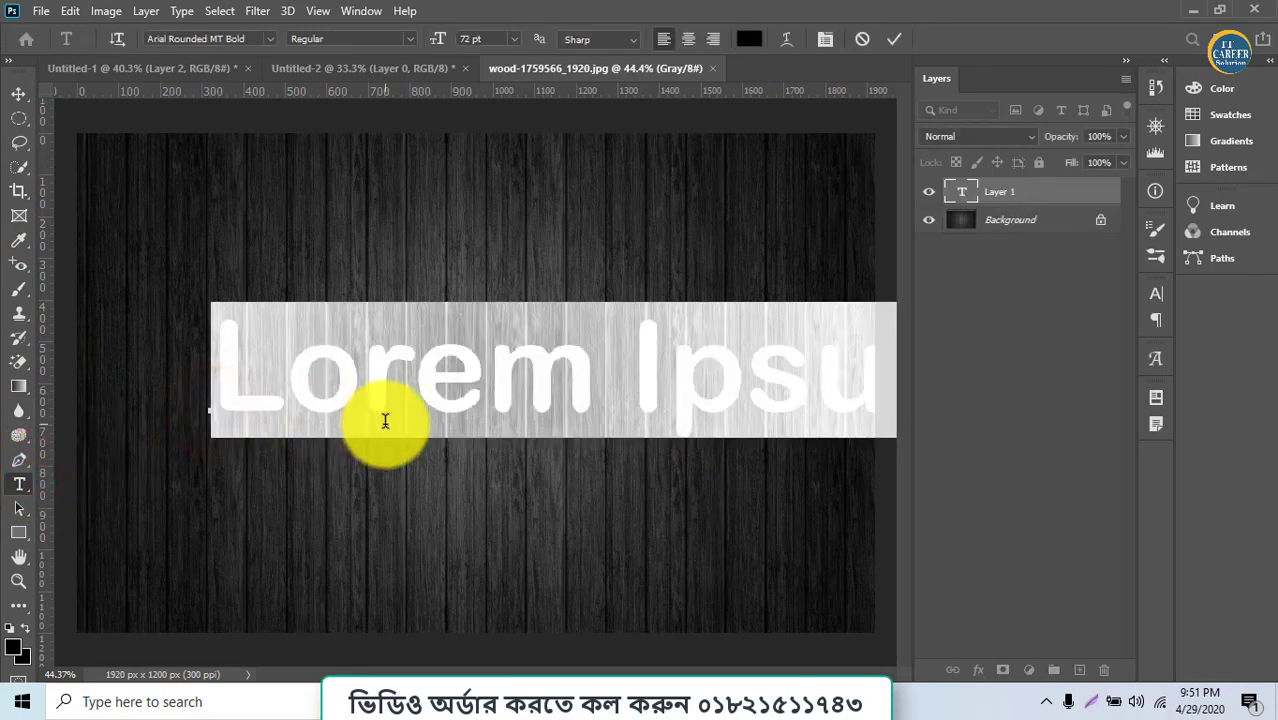
pyautogui.write('Fre')
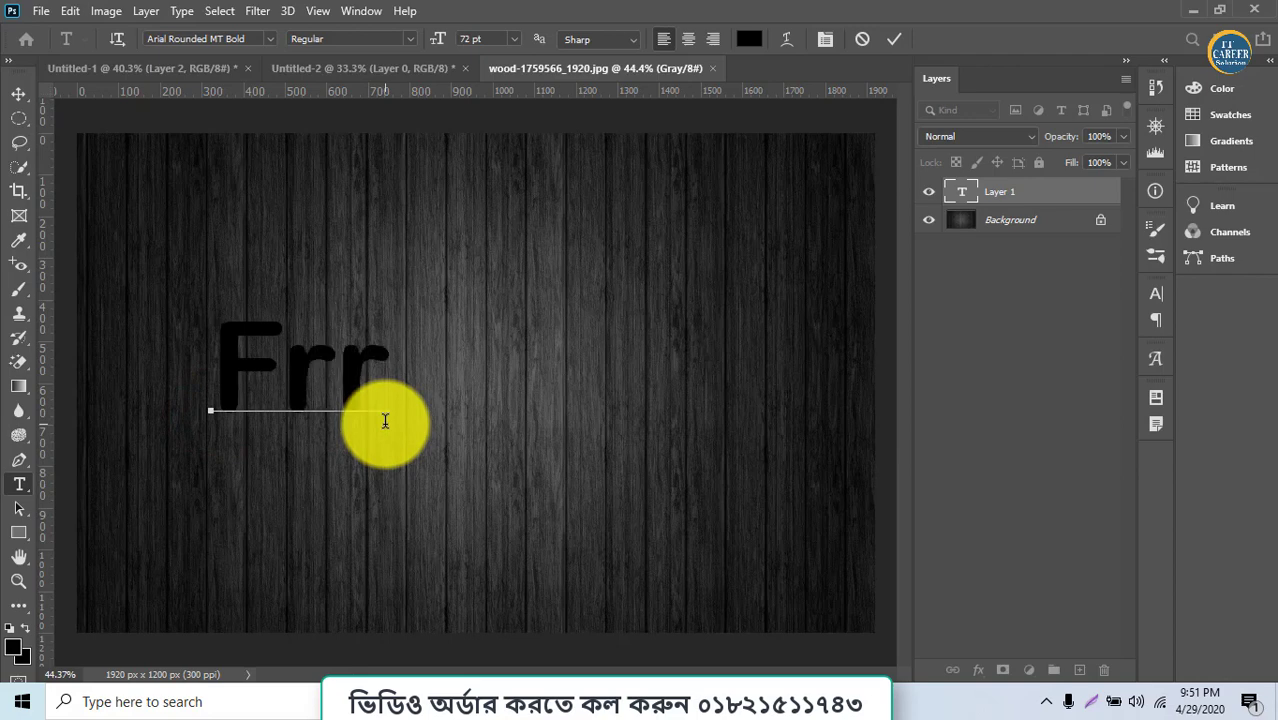
pyautogui.write('el')
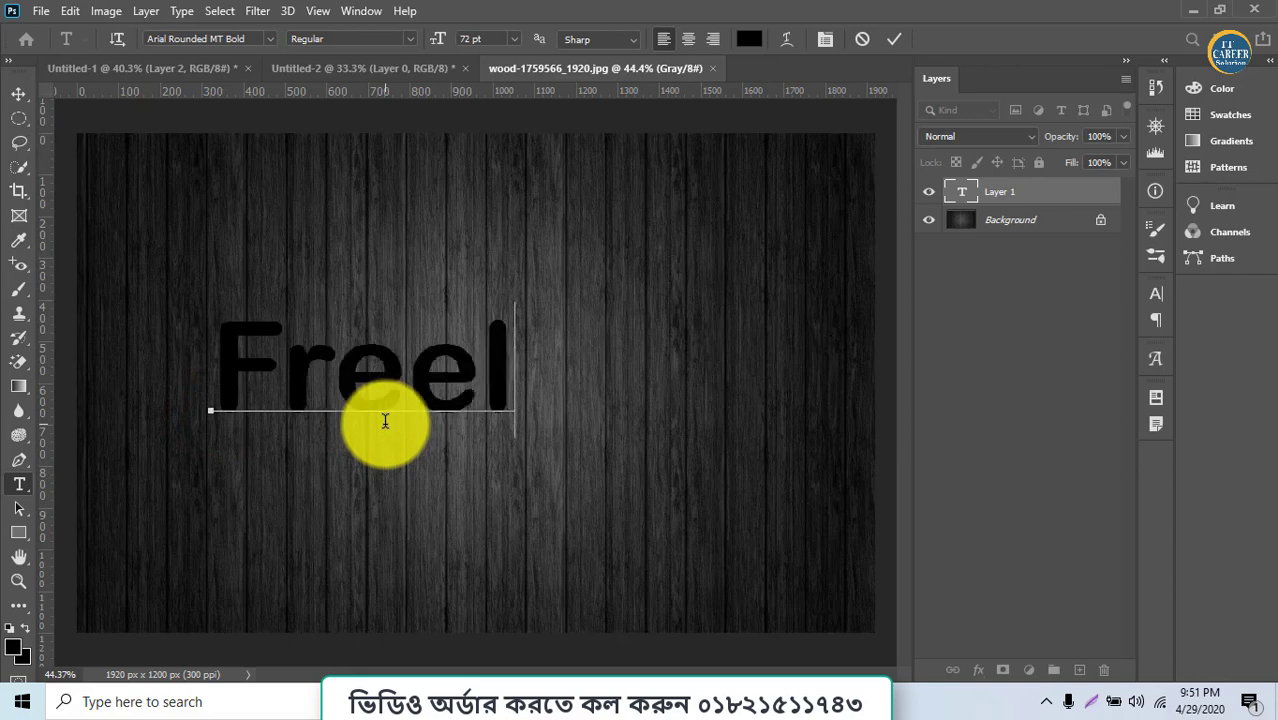
pyautogui.write('anc')
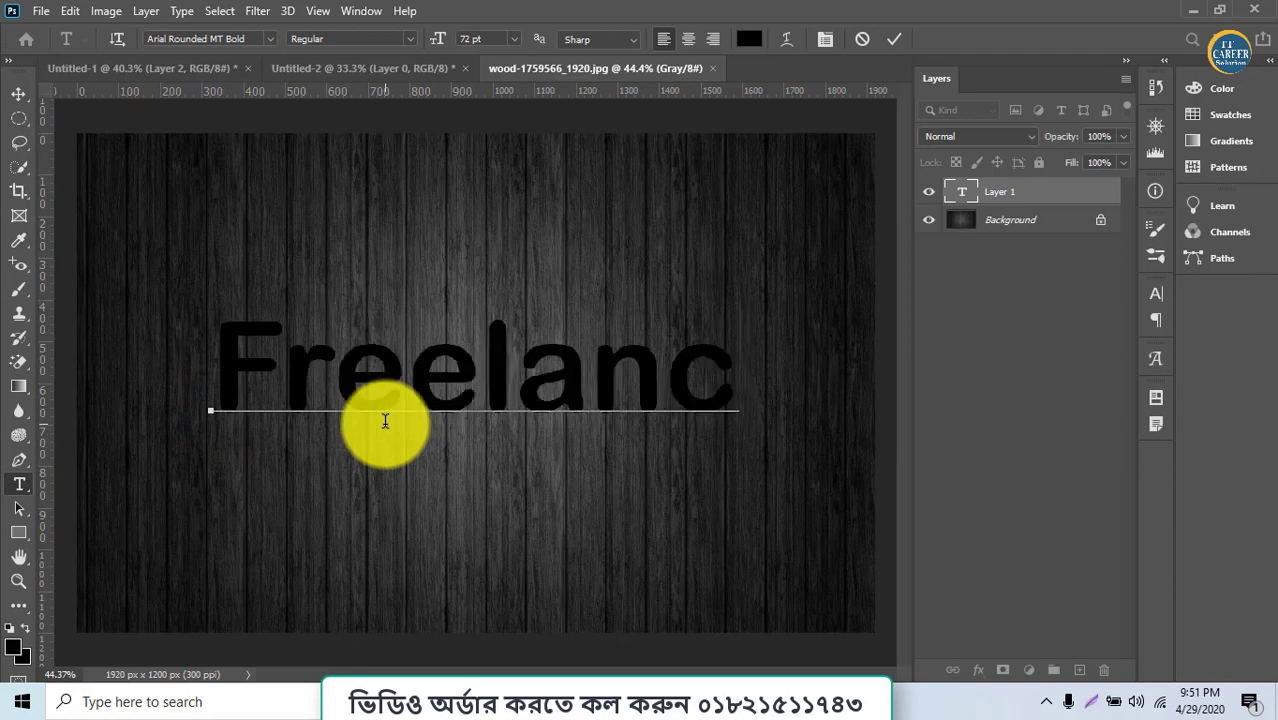
pyautogui.write('ing')
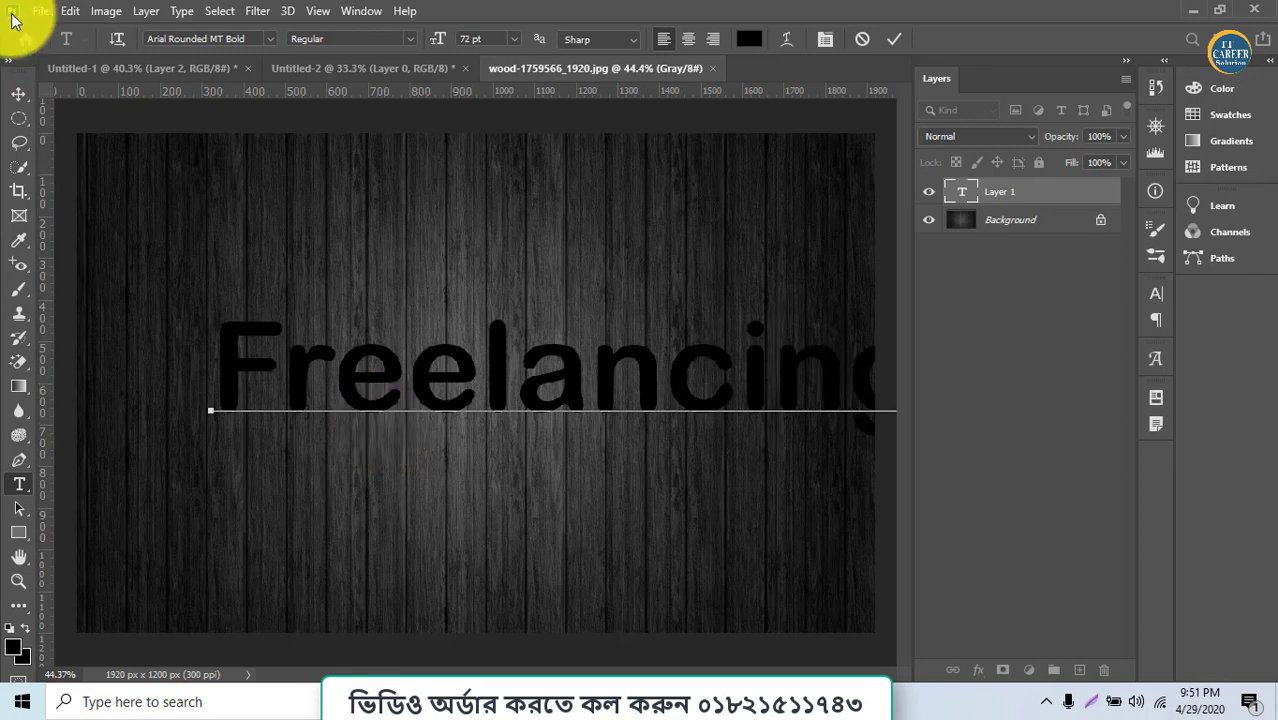
pyautogui.click(18, 93)
pyautogui.moveTo(440, 370); pyautogui.dragTo(346, 388)
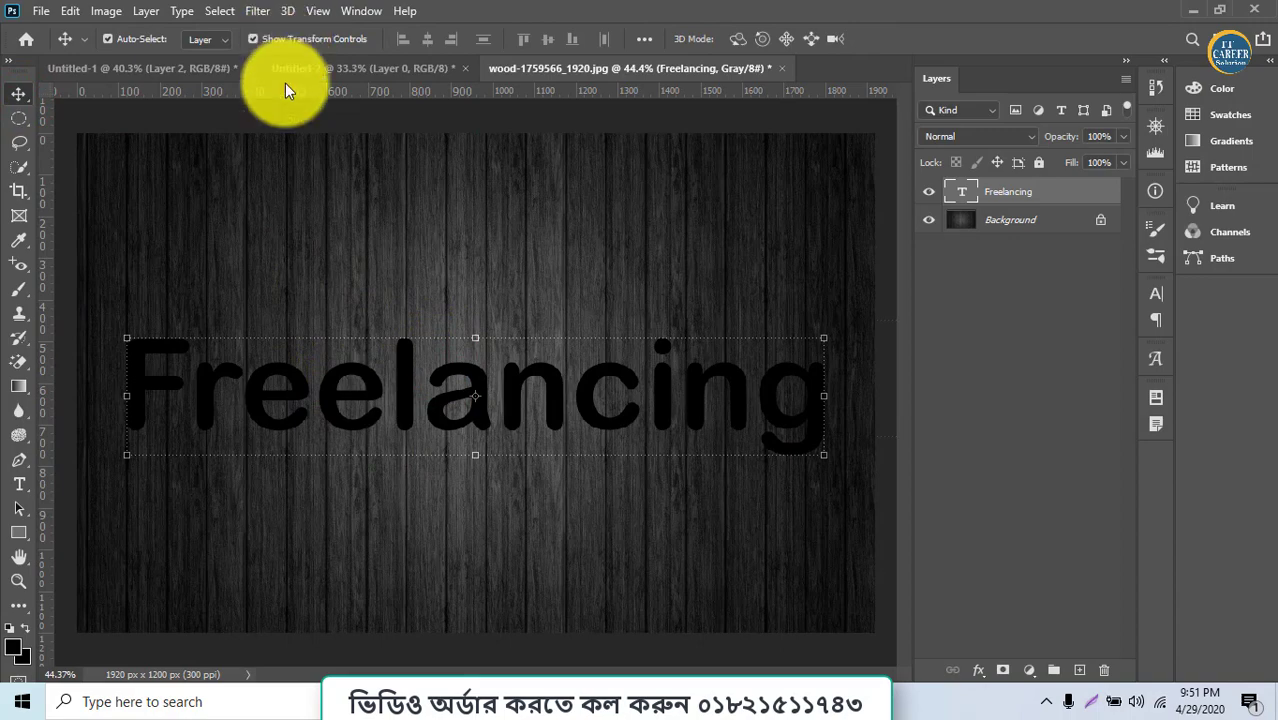
# - Set the text to Bahamas Heavy Italic, enlarge it slightly and centre it horizontally
pyautogui.doubleClick(322, 388)
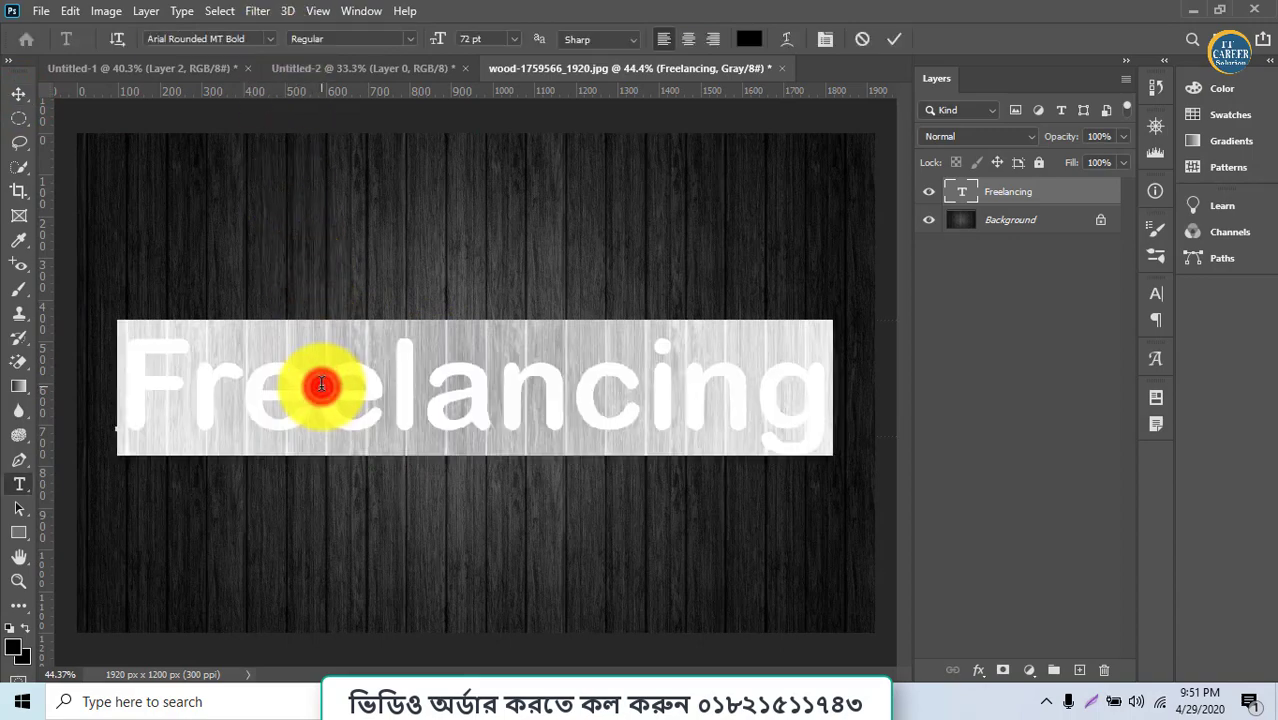
pyautogui.click(268, 38)
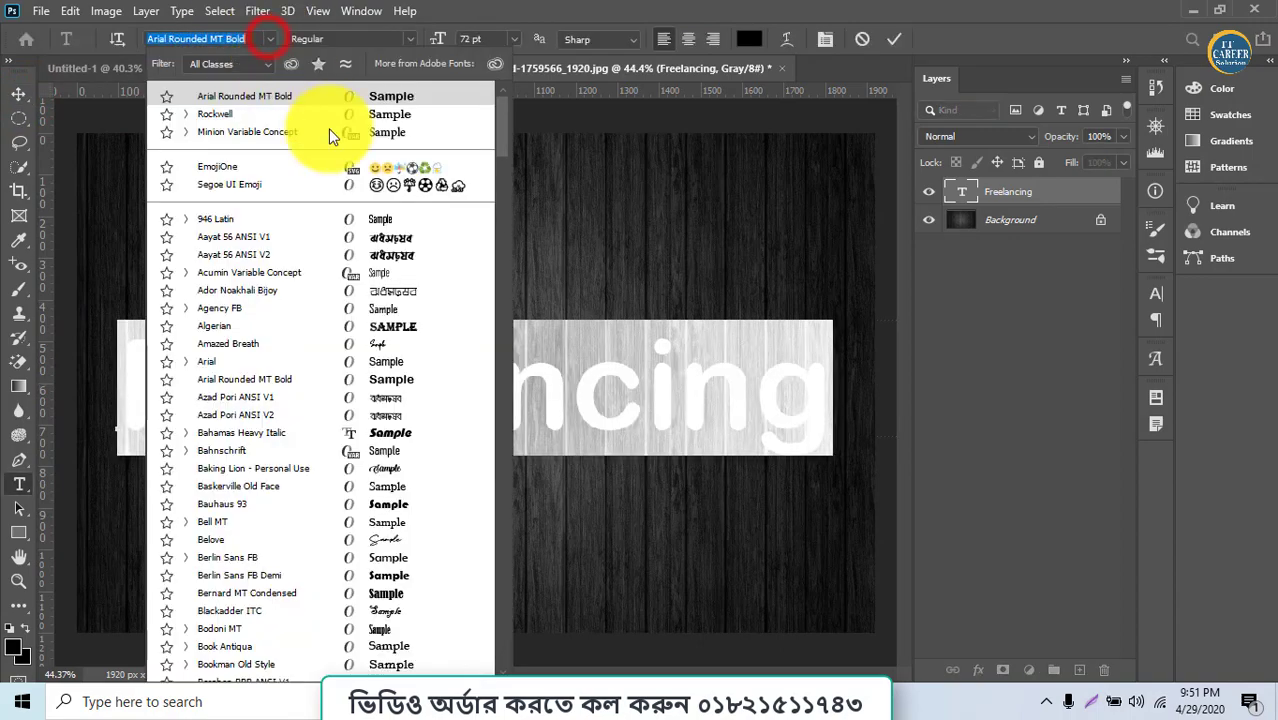
pyautogui.click(368, 436)
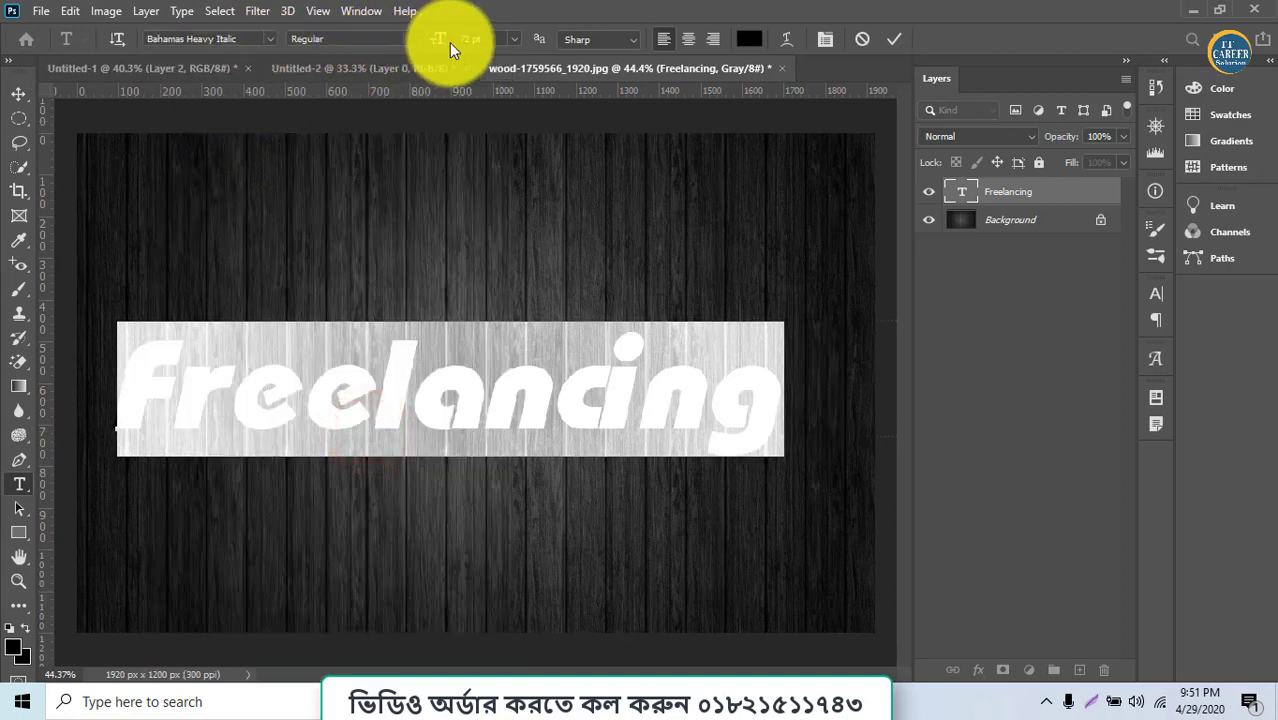
pyautogui.click(16, 93)
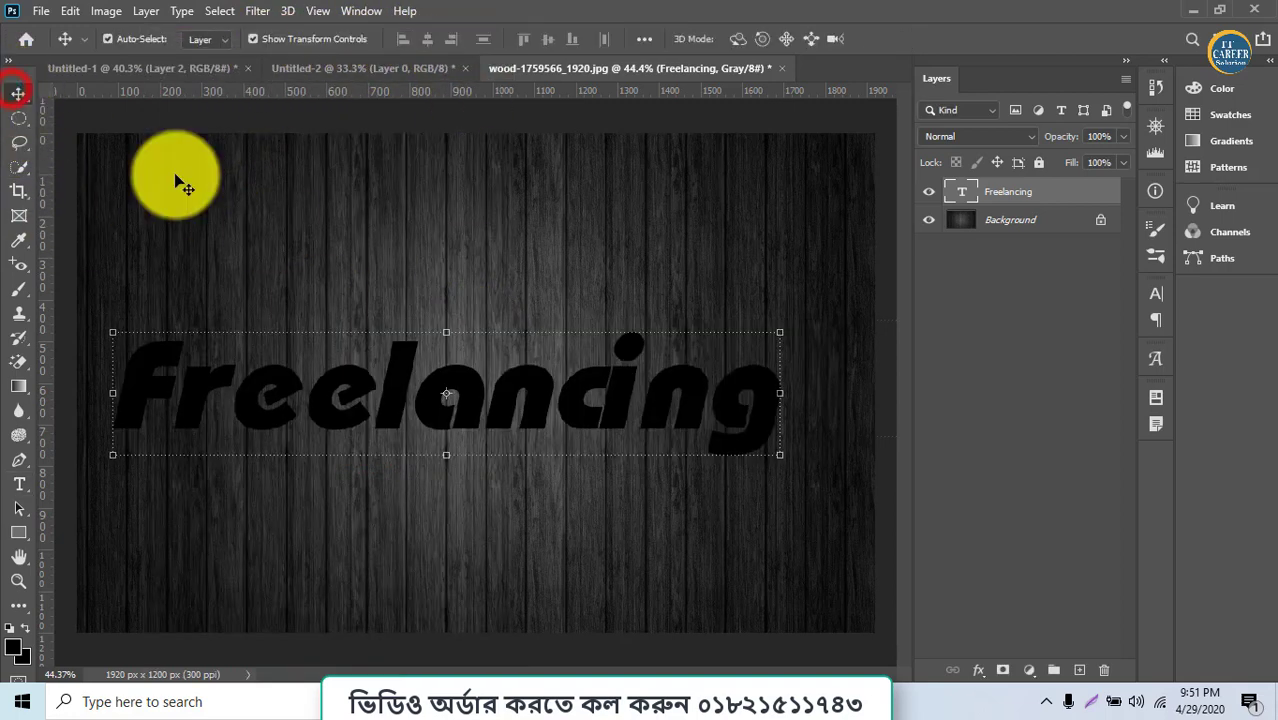
pyautogui.moveTo(784, 460)
pyautogui.mouseDown()
pyautogui.moveTo(845, 477)
pyautogui.moveTo(778, 443)
pyautogui.mouseUp()
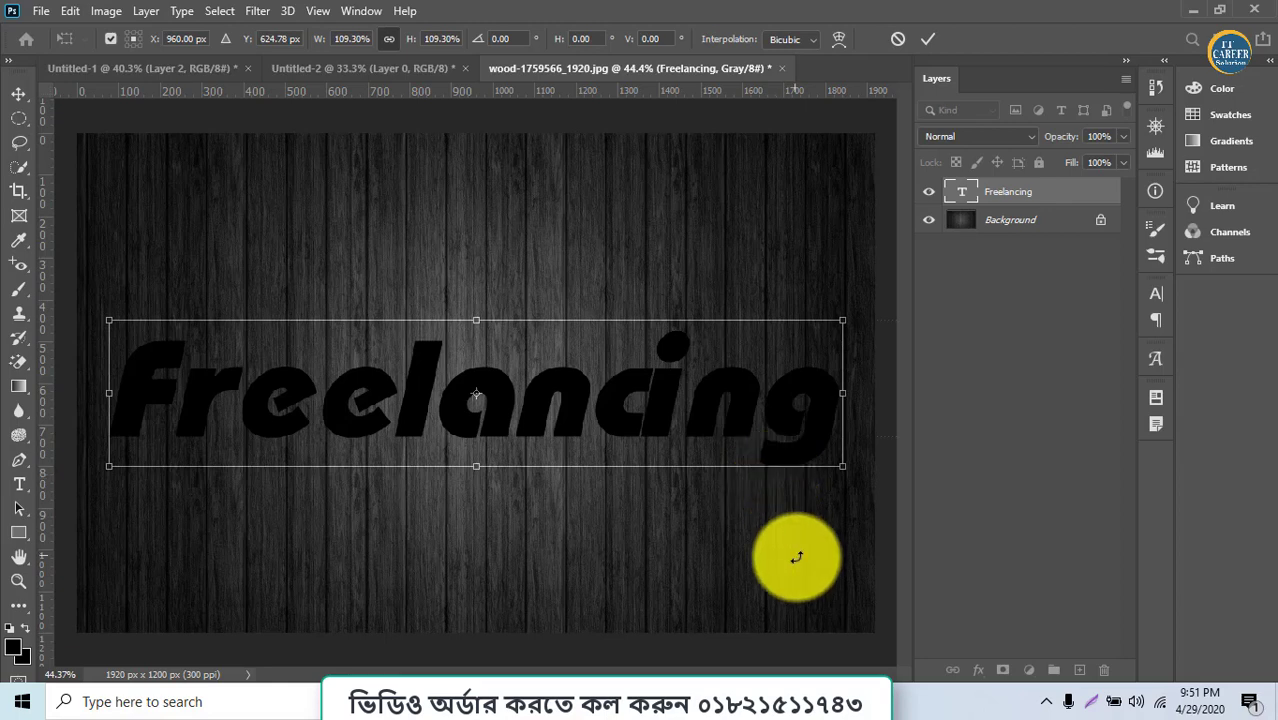
pyautogui.doubleClick(711, 435)
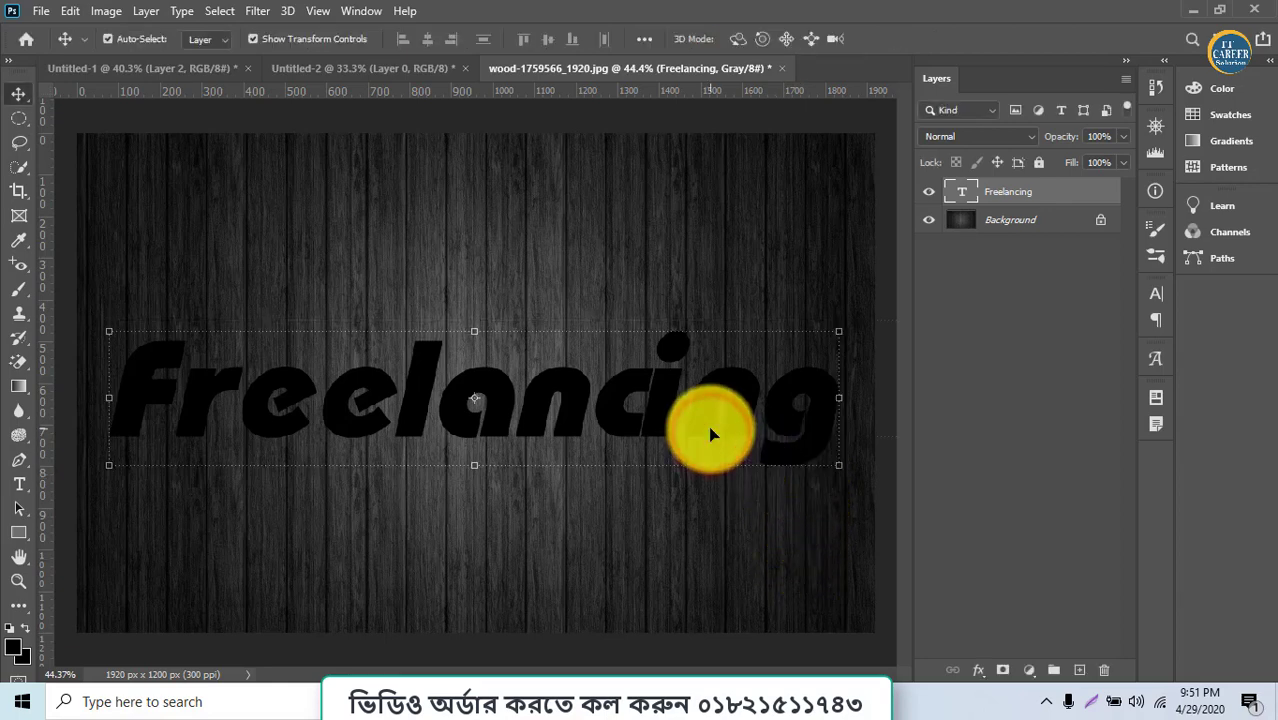
pyautogui.moveTo(711, 435); pyautogui.dragTo(713, 430)
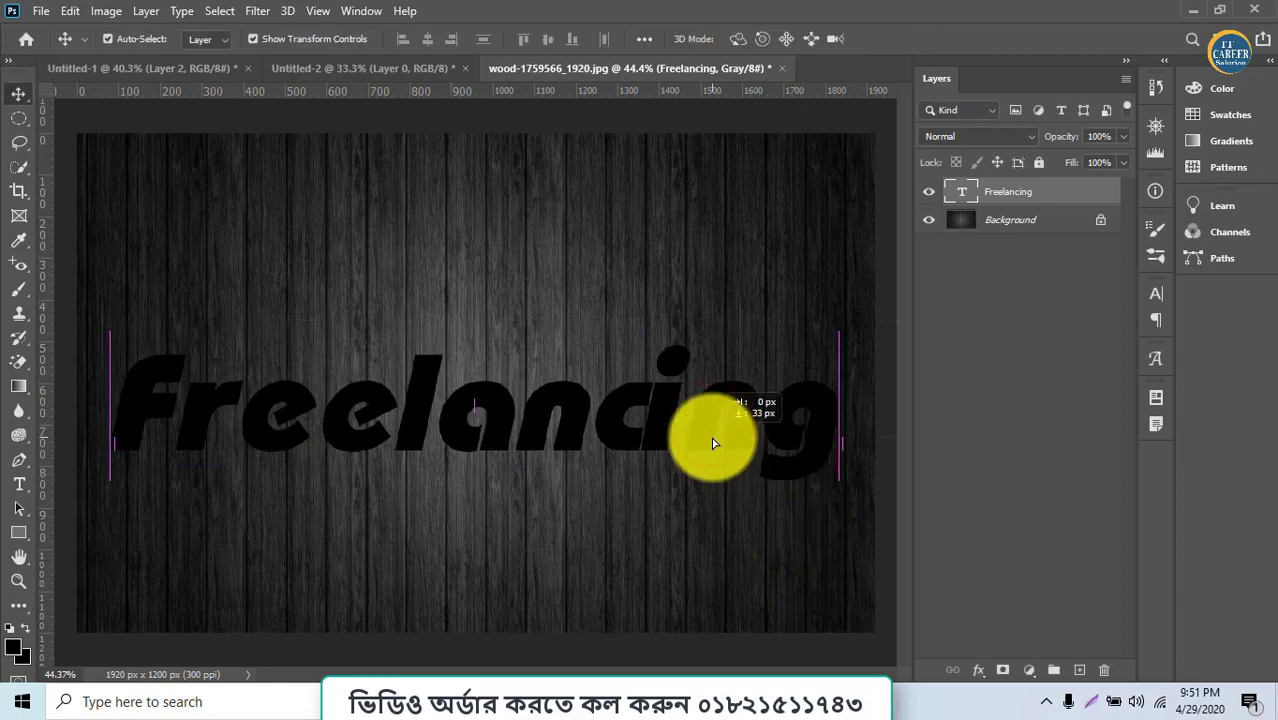
# - Add a Bevel & Emboss effect to the Freelancing text with depth 100
pyautogui.click(979, 670)
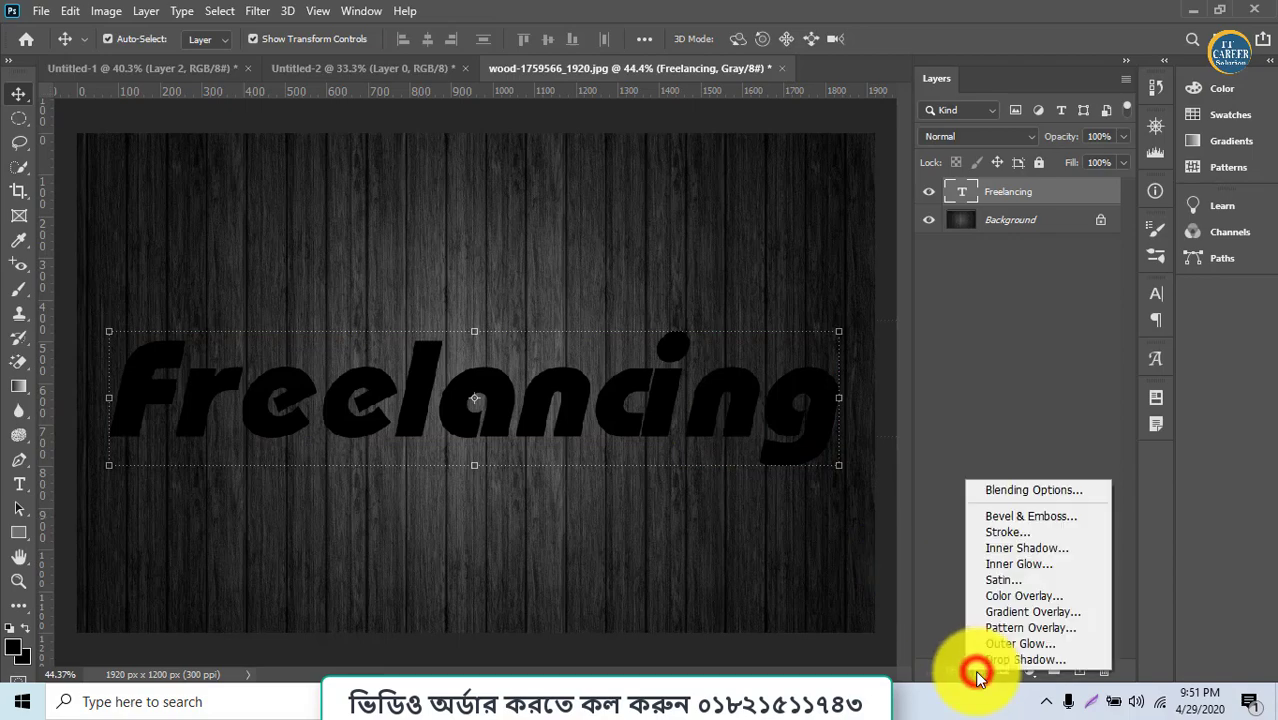
pyautogui.click(1009, 515)
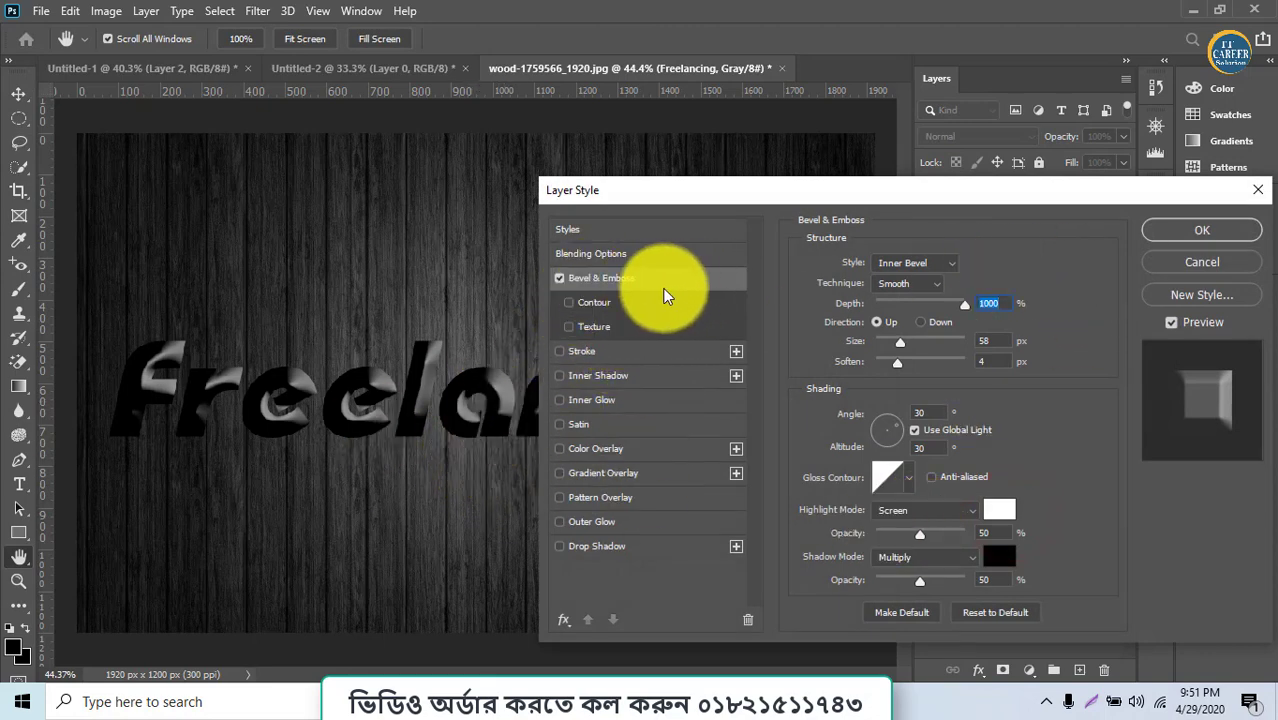
pyautogui.moveTo(960, 311); pyautogui.dragTo(960, 316)
pyautogui.doubleClick(994, 305)
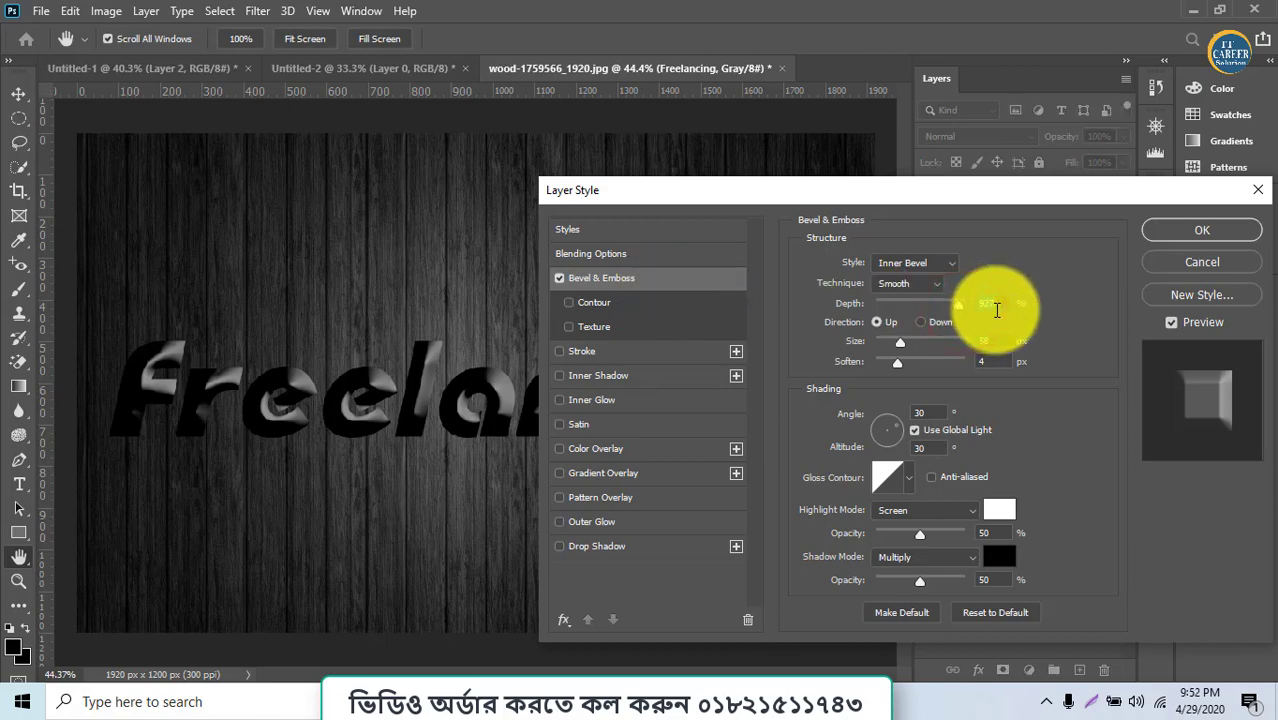
pyautogui.write('100')
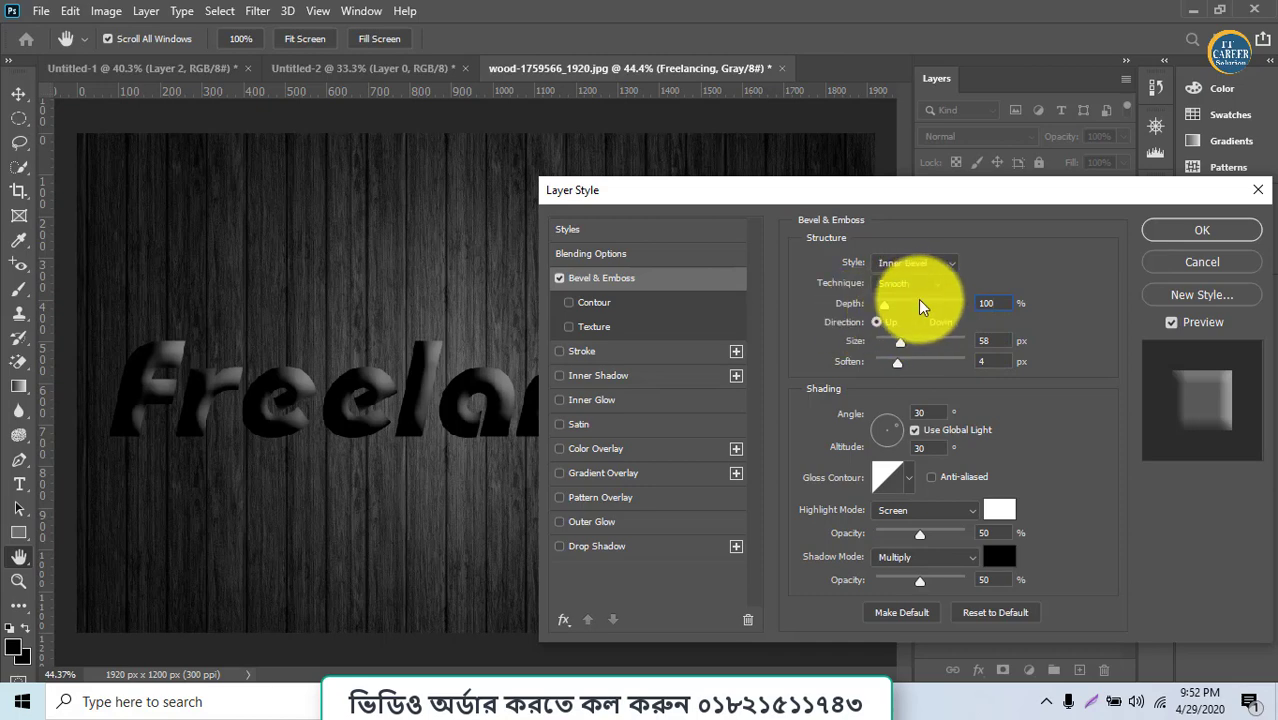
# - Try the Emboss, Outer Bevel and Pillow Emboss styles, then settle on Inner Bevel
pyautogui.click(896, 262)
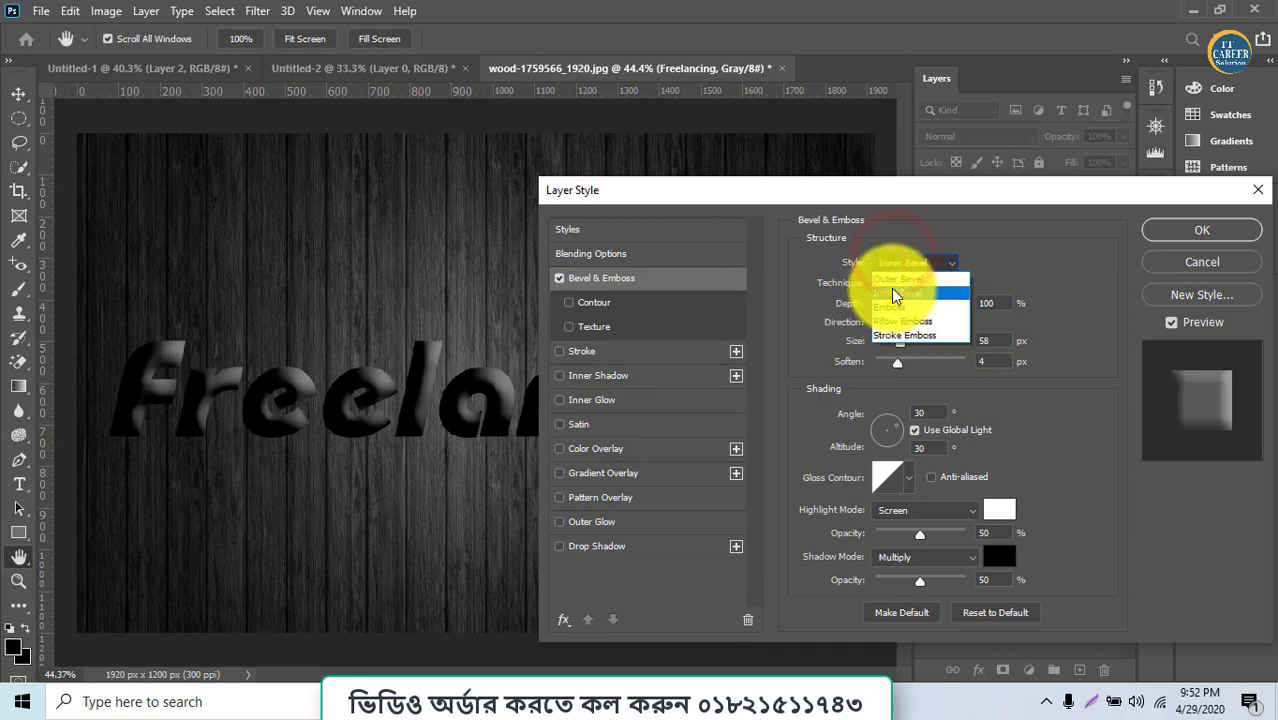
pyautogui.click(892, 307)
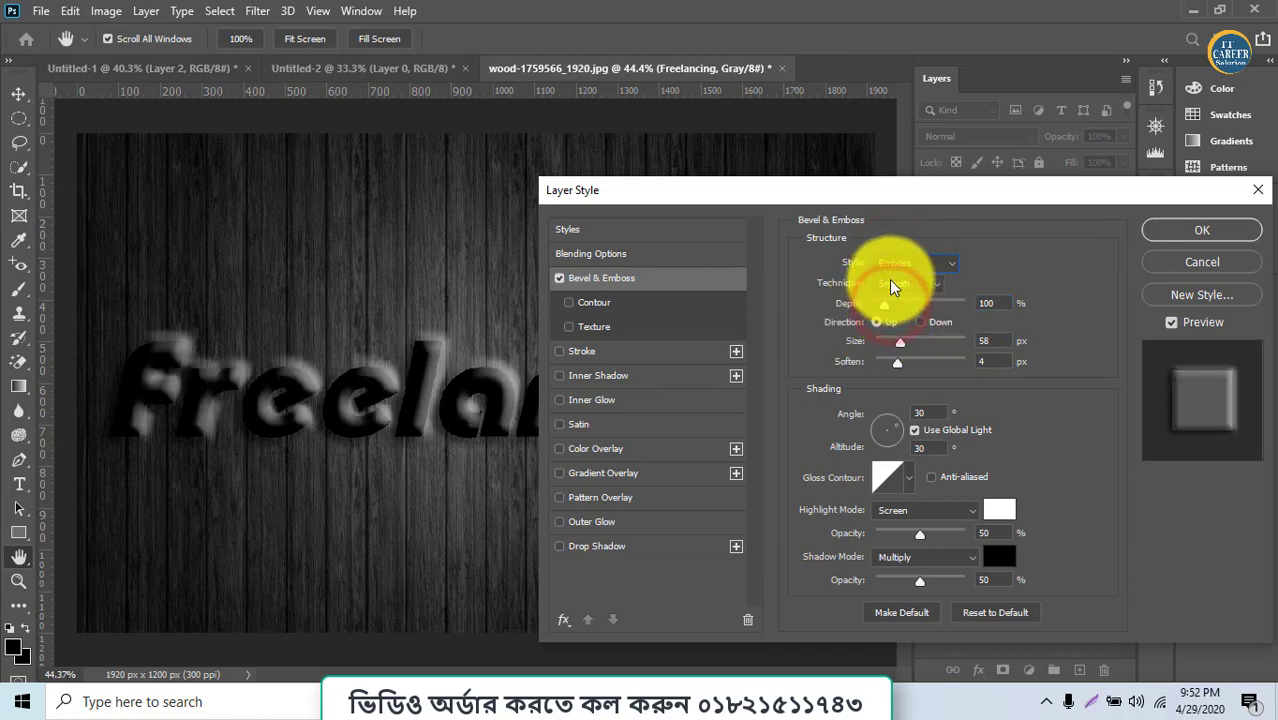
pyautogui.click(895, 262)
pyautogui.click(895, 287)
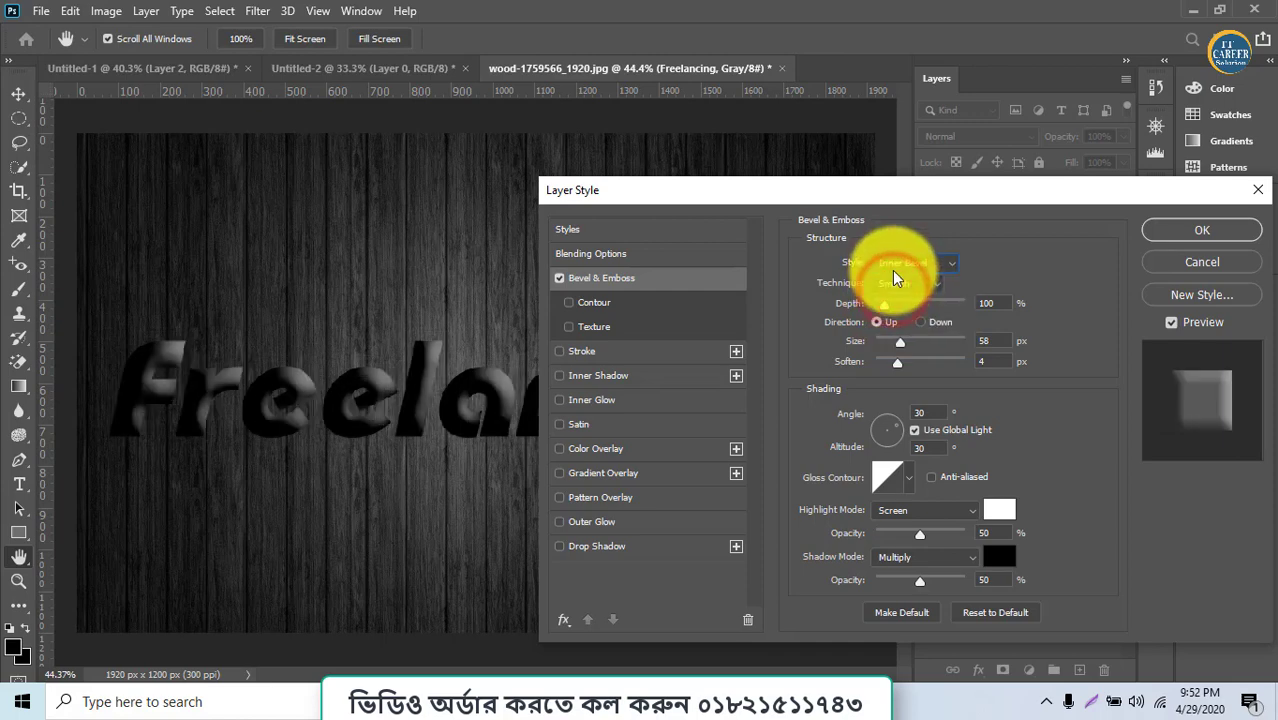
pyautogui.click(893, 265)
pyautogui.click(893, 280)
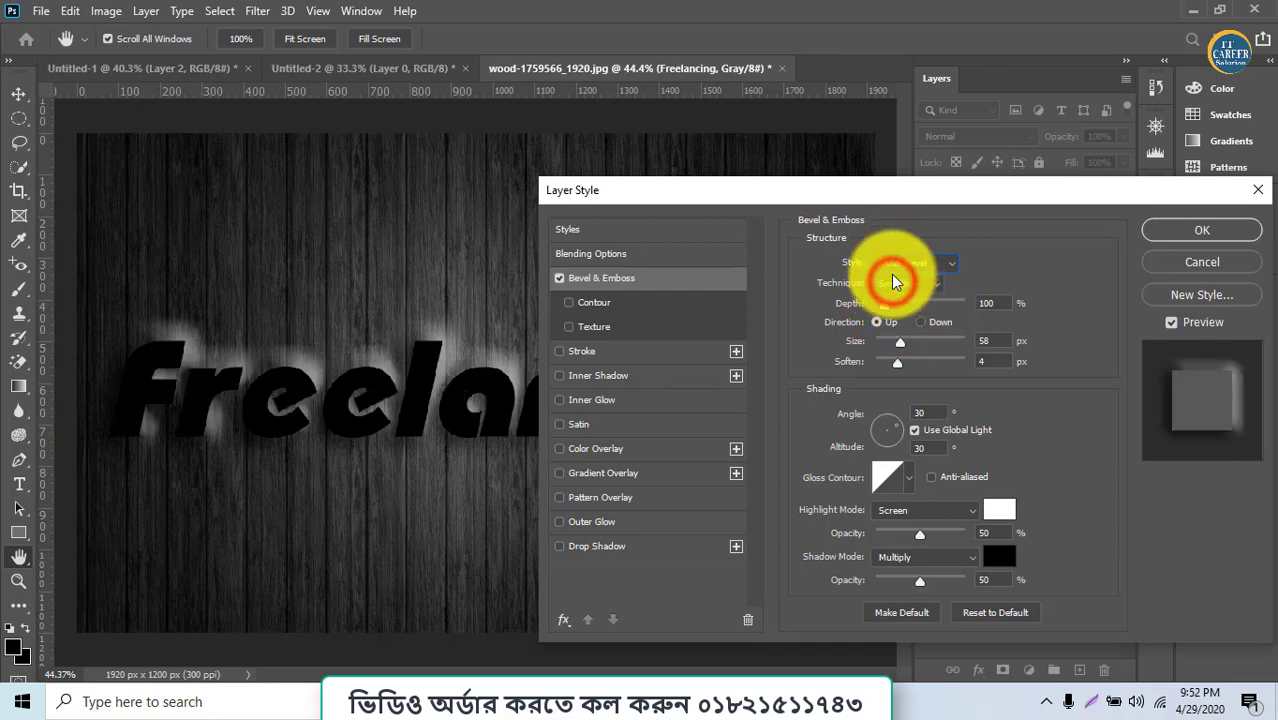
pyautogui.click(893, 263)
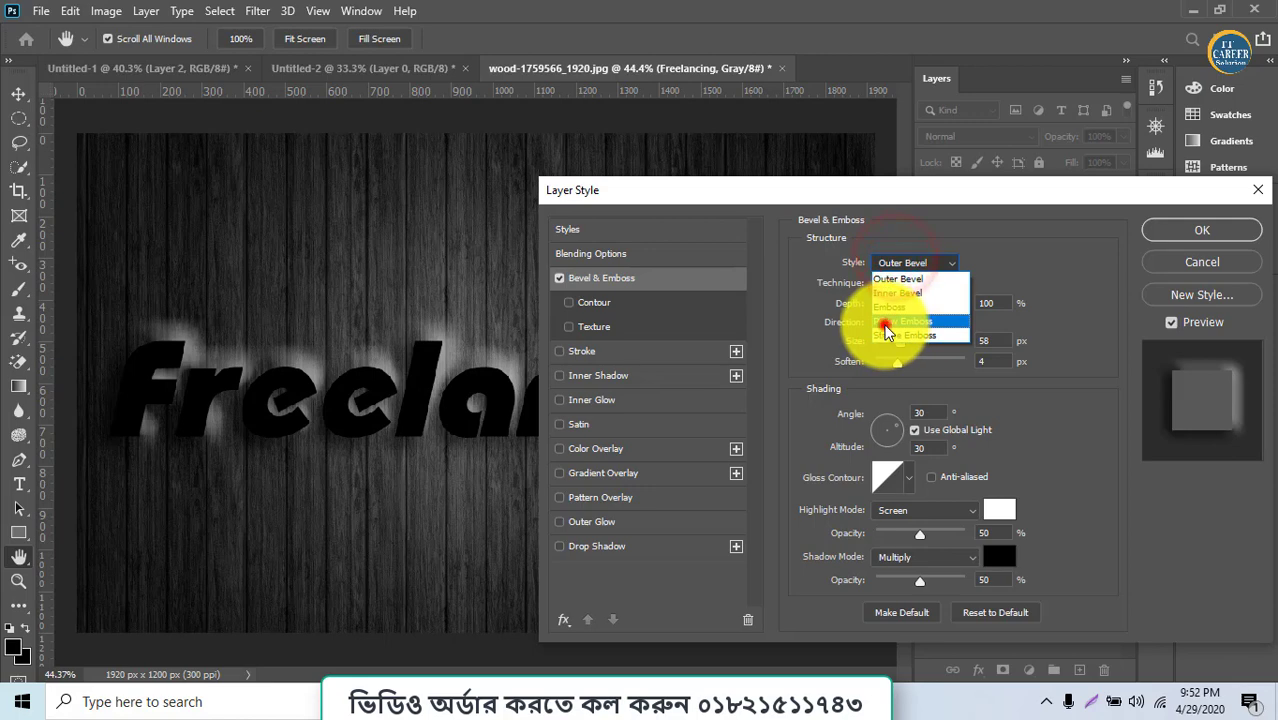
pyautogui.click(885, 322)
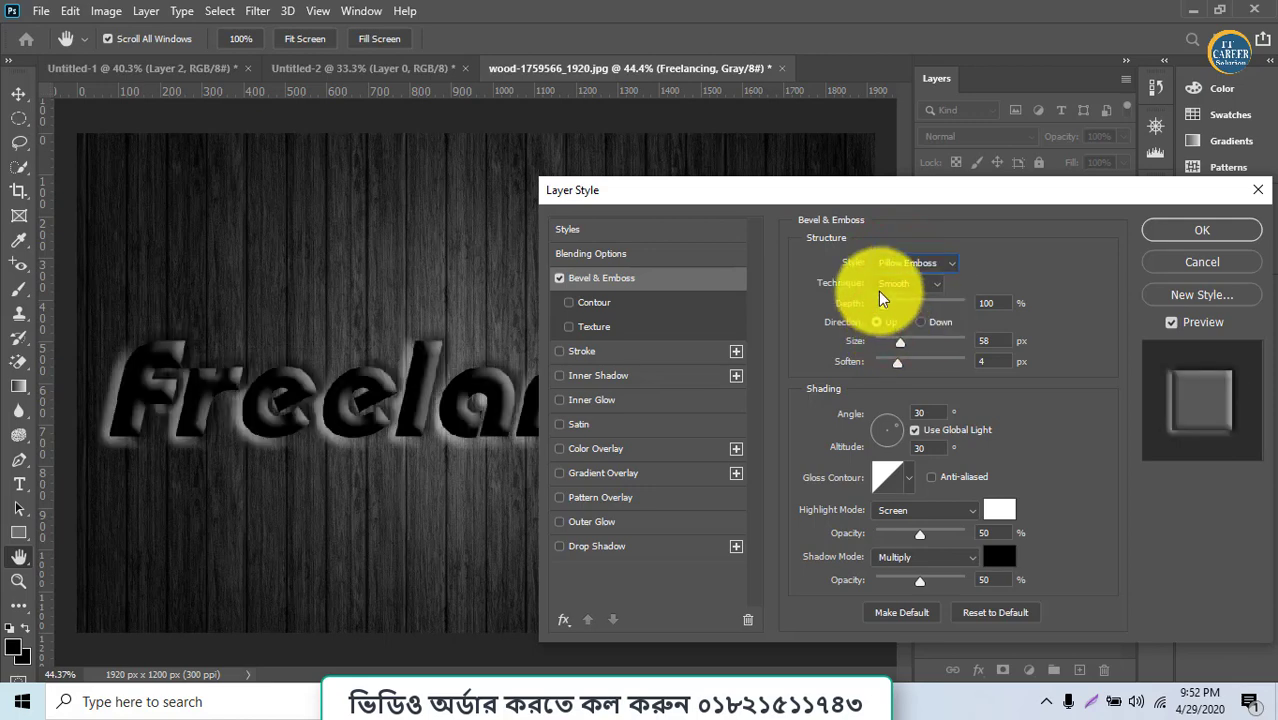
pyautogui.click(888, 265)
pyautogui.click(891, 300)
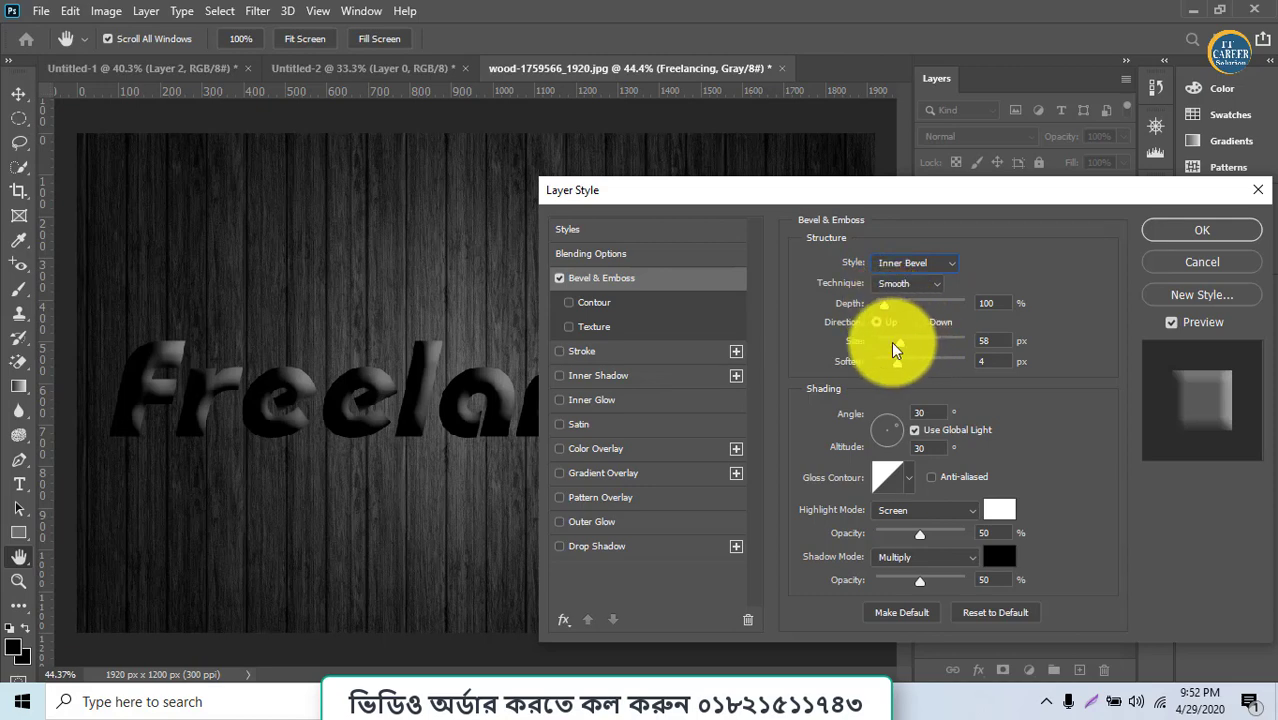
# - Set the bevel size to 16 px and the softening to 1 px
pyautogui.moveTo(893, 342); pyautogui.dragTo(883, 343)
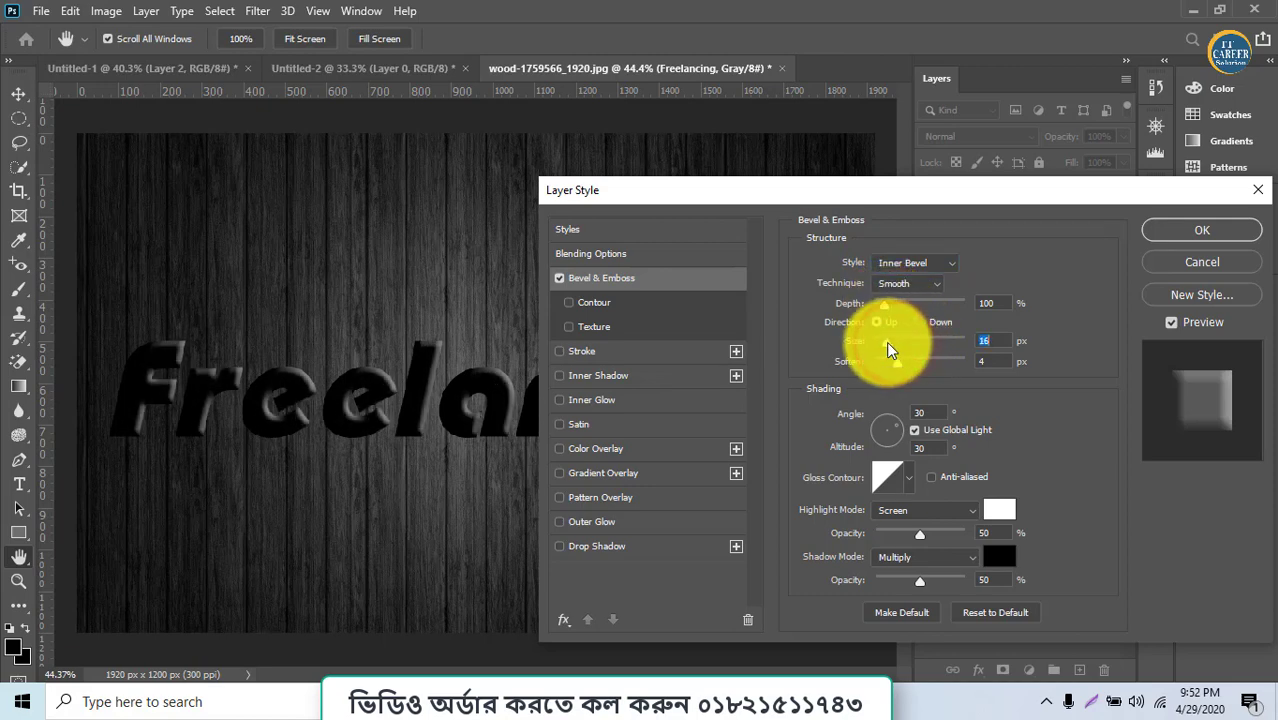
pyautogui.press('Up')
pyautogui.press('Up')
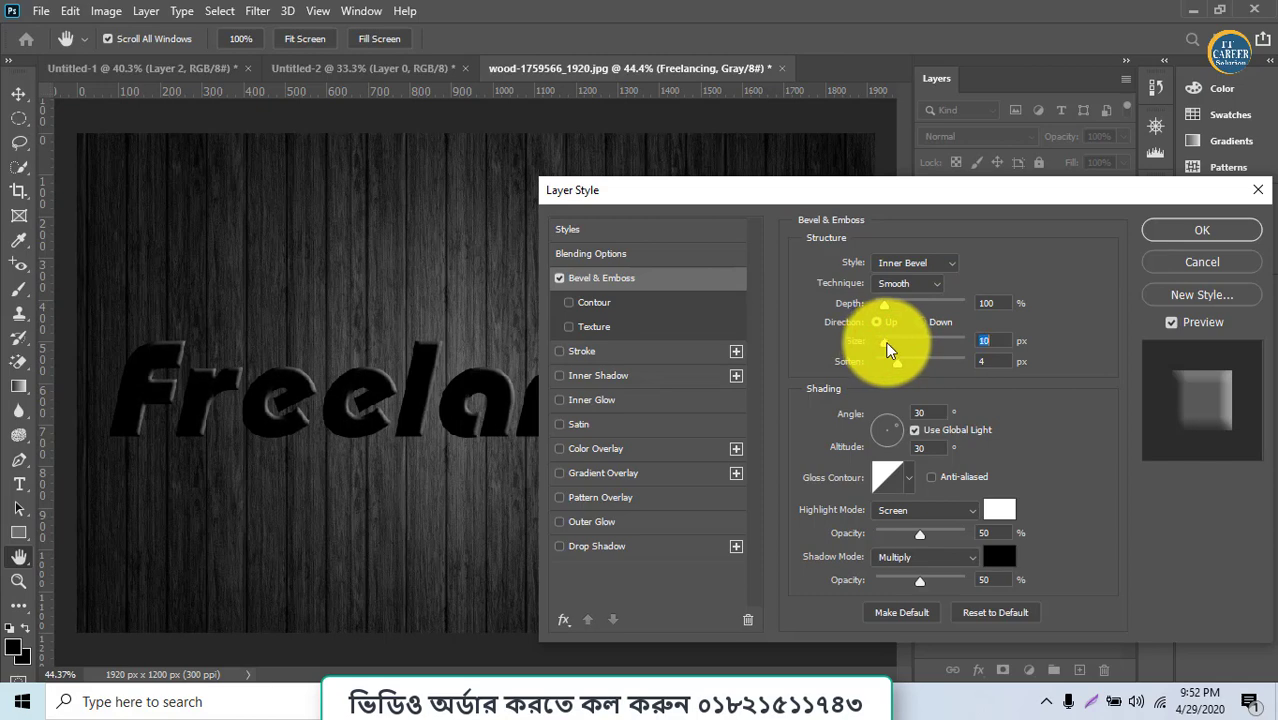
pyautogui.press('Up')
pyautogui.press('Up')
pyautogui.moveTo(886, 343); pyautogui.dragTo(886, 342)
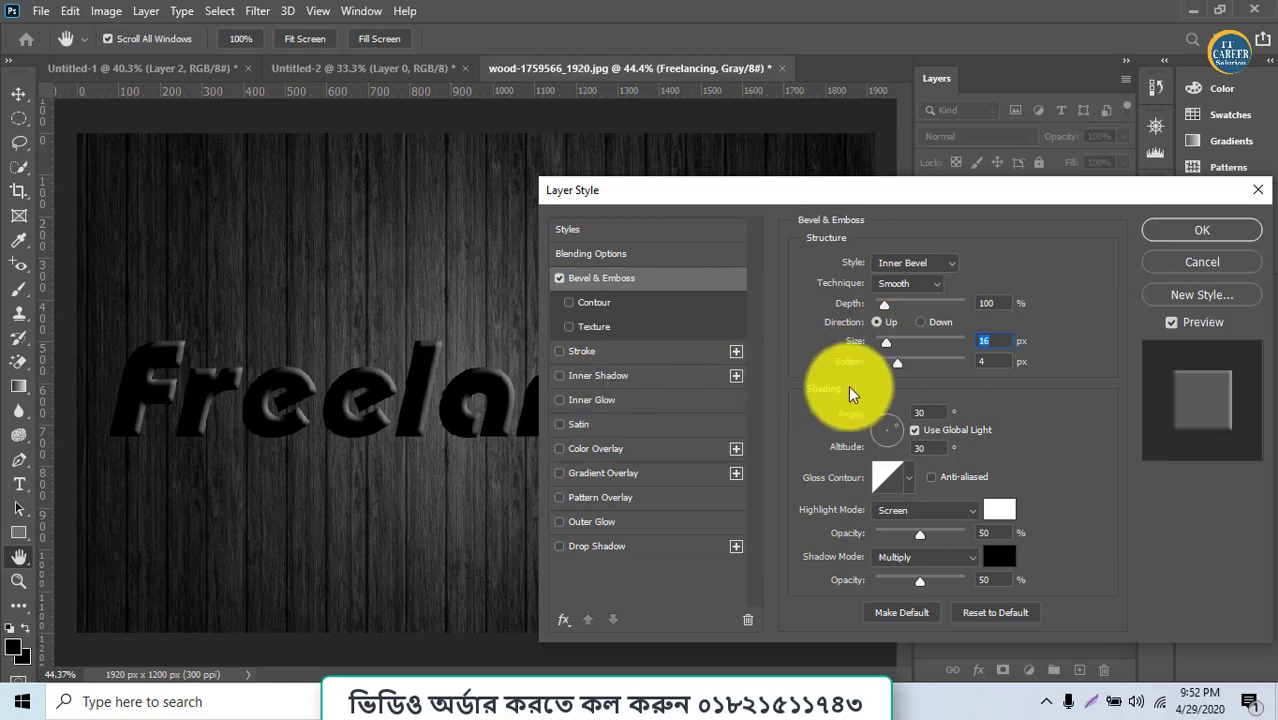
pyautogui.moveTo(898, 364)
pyautogui.mouseDown()
pyautogui.moveTo(960, 373)
pyautogui.moveTo(866, 380)
pyautogui.mouseUp()
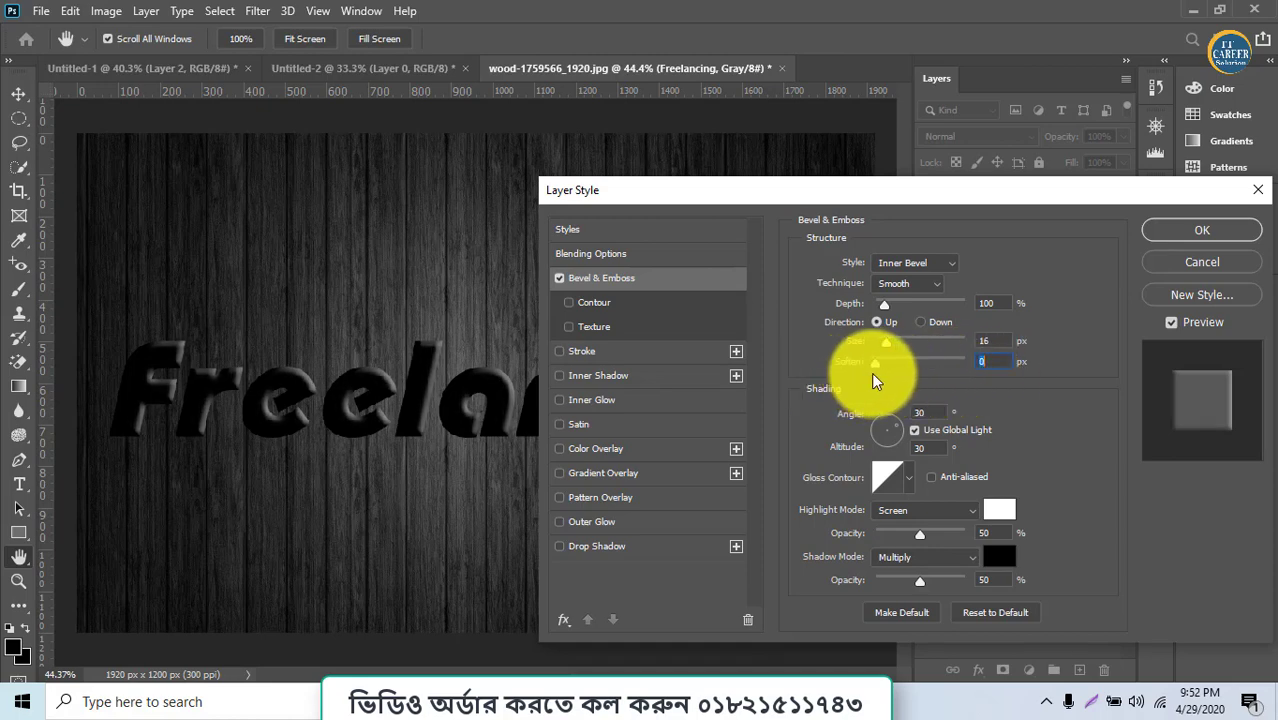
pyautogui.moveTo(872, 374); pyautogui.dragTo(878, 374)
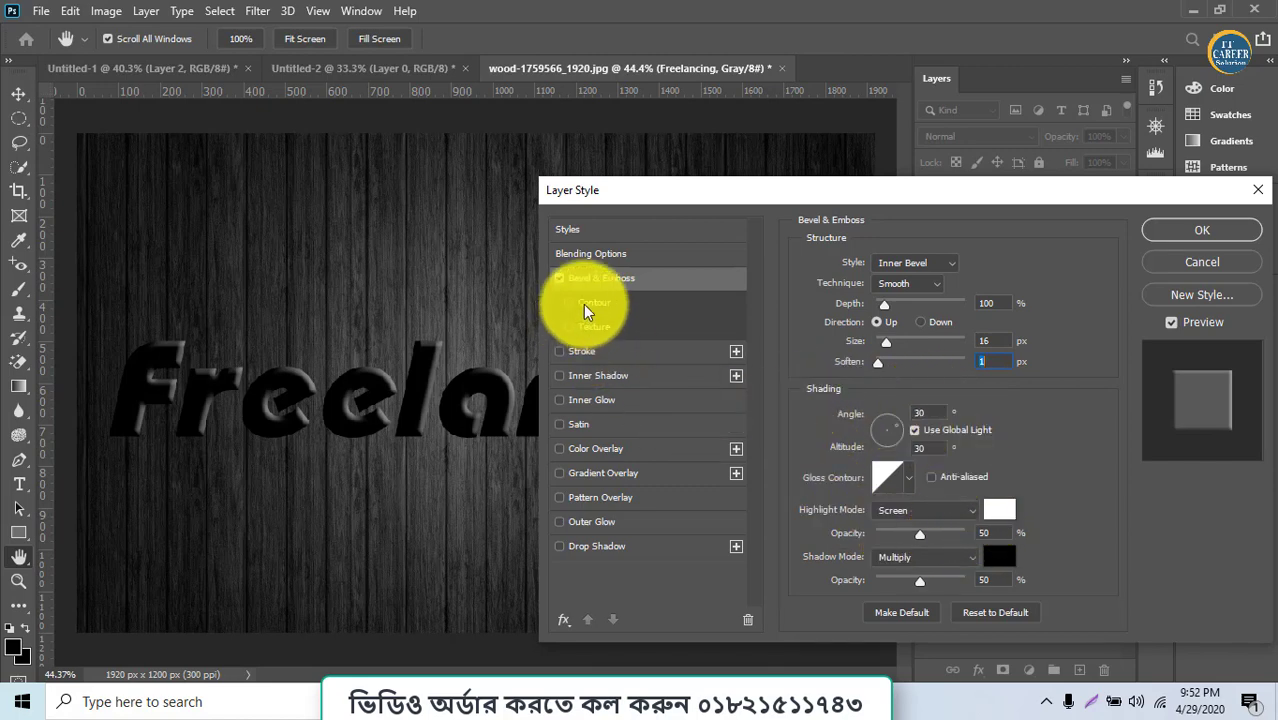
# - Enable Inner Shadow and set its colour to black after trying dark red
pyautogui.click(582, 402)
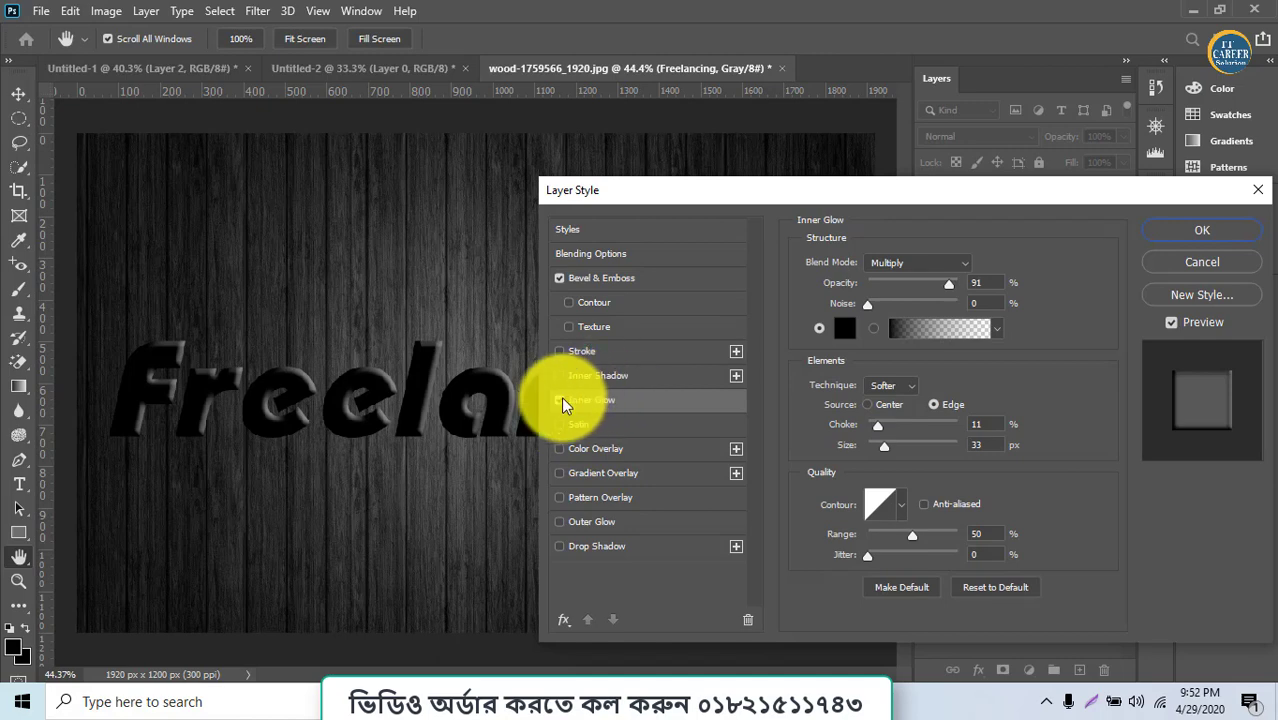
pyautogui.click(566, 384)
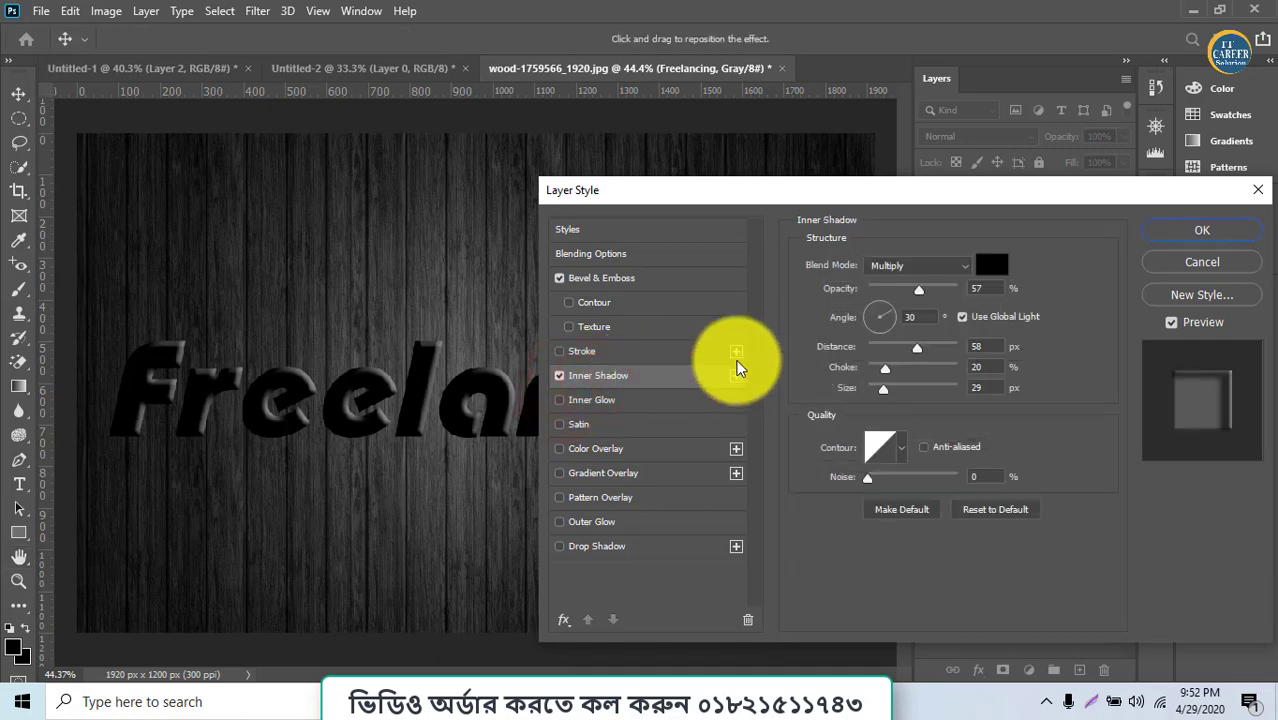
pyautogui.click(991, 264)
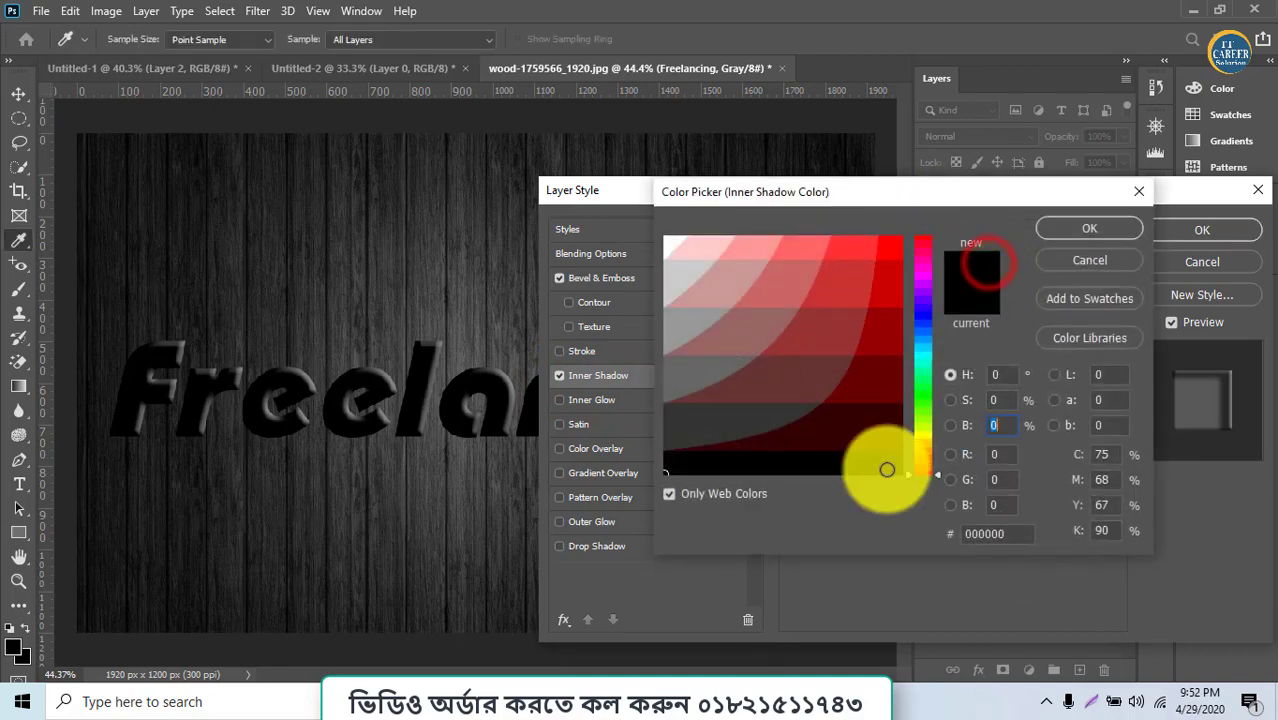
pyautogui.click(871, 417)
pyautogui.click(1078, 229)
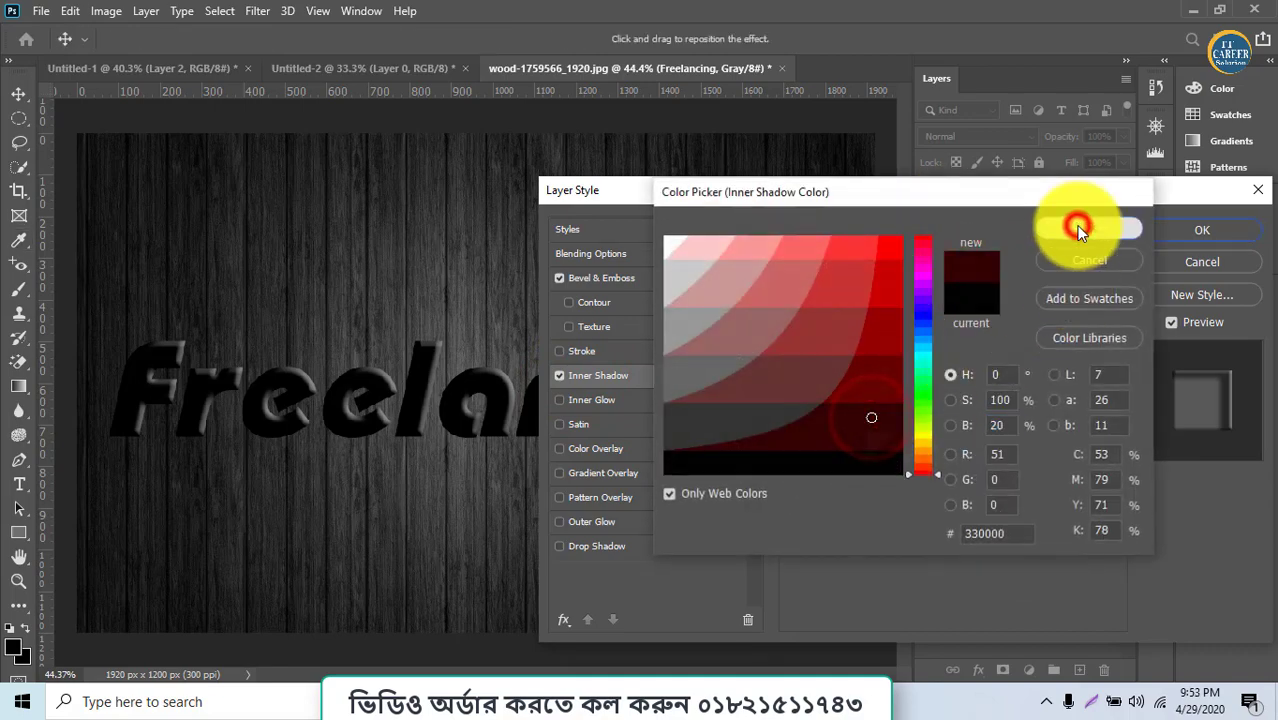
pyautogui.moveTo(921, 285); pyautogui.dragTo(931, 293)
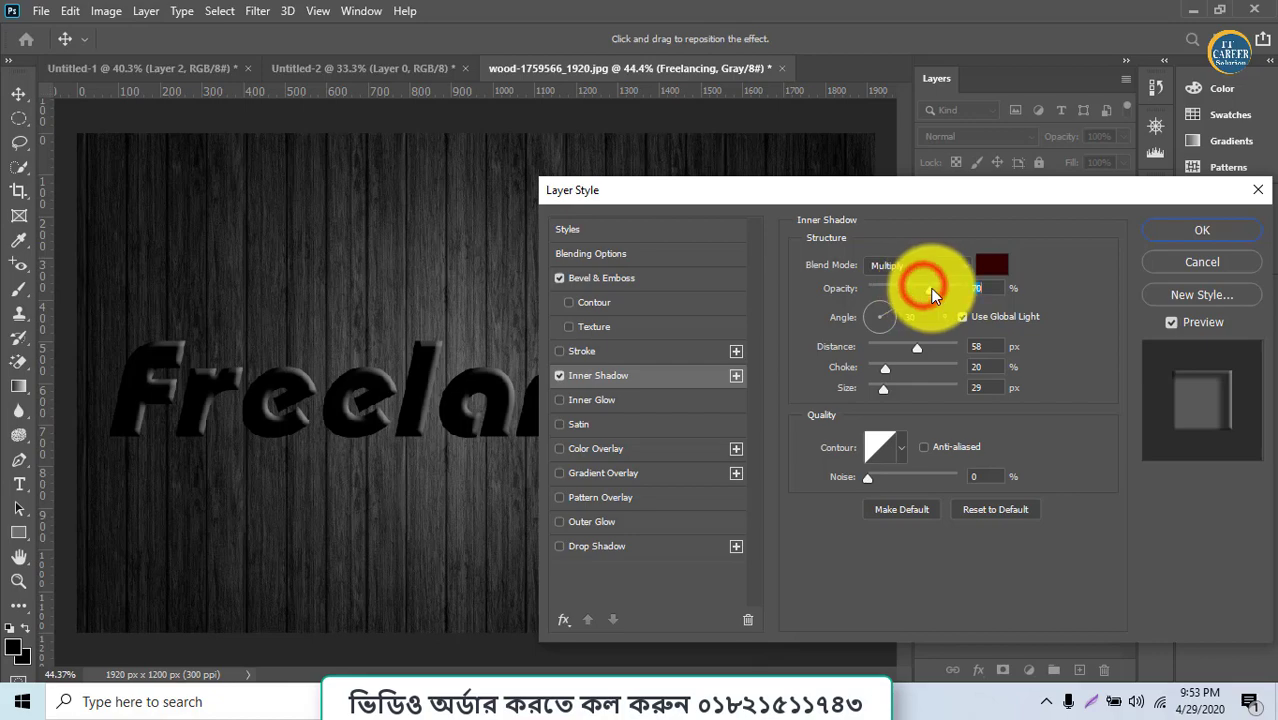
pyautogui.click(991, 266)
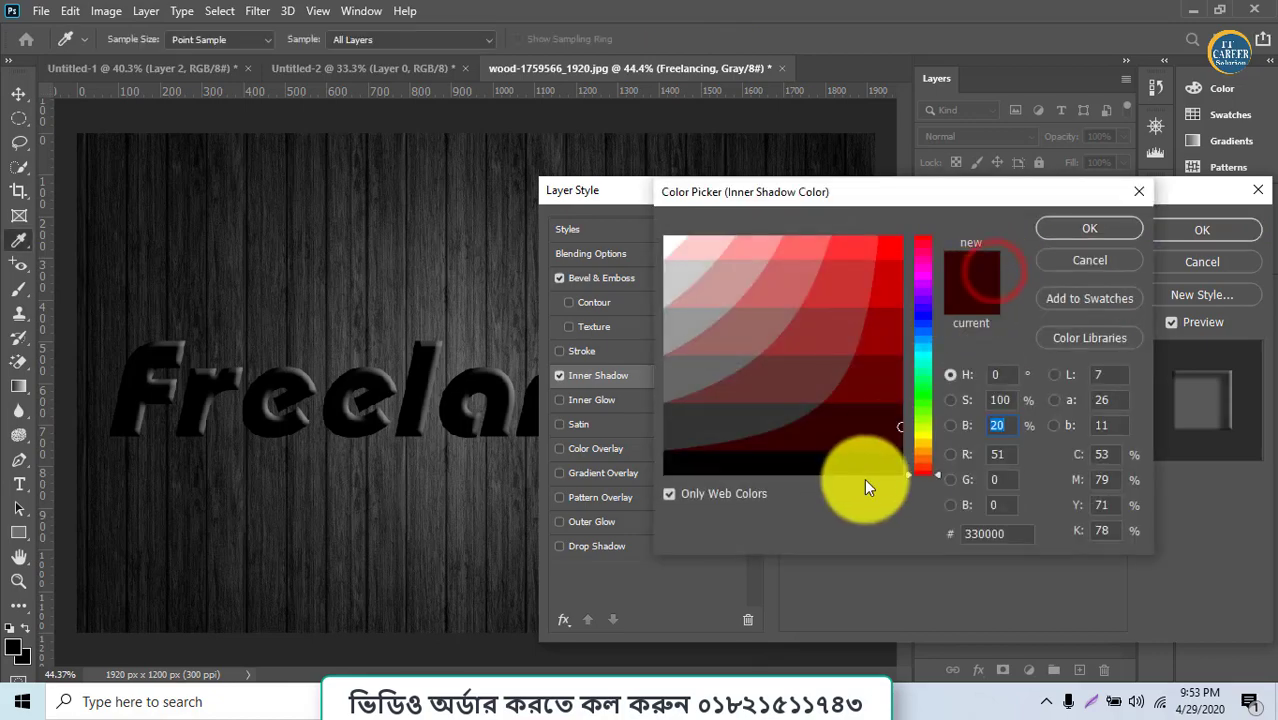
pyautogui.click(862, 465)
pyautogui.click(1078, 229)
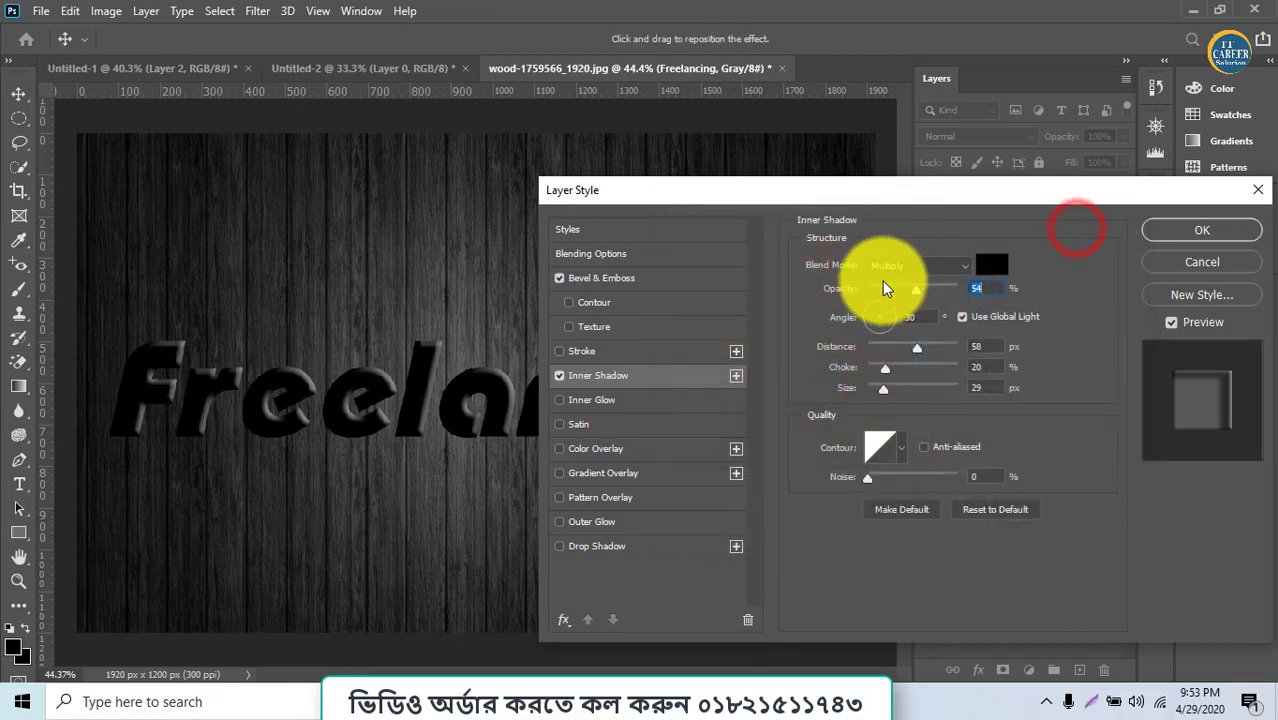
# - Set the inner shadow opacity to 50% and its distance to 0 px
pyautogui.click(913, 287)
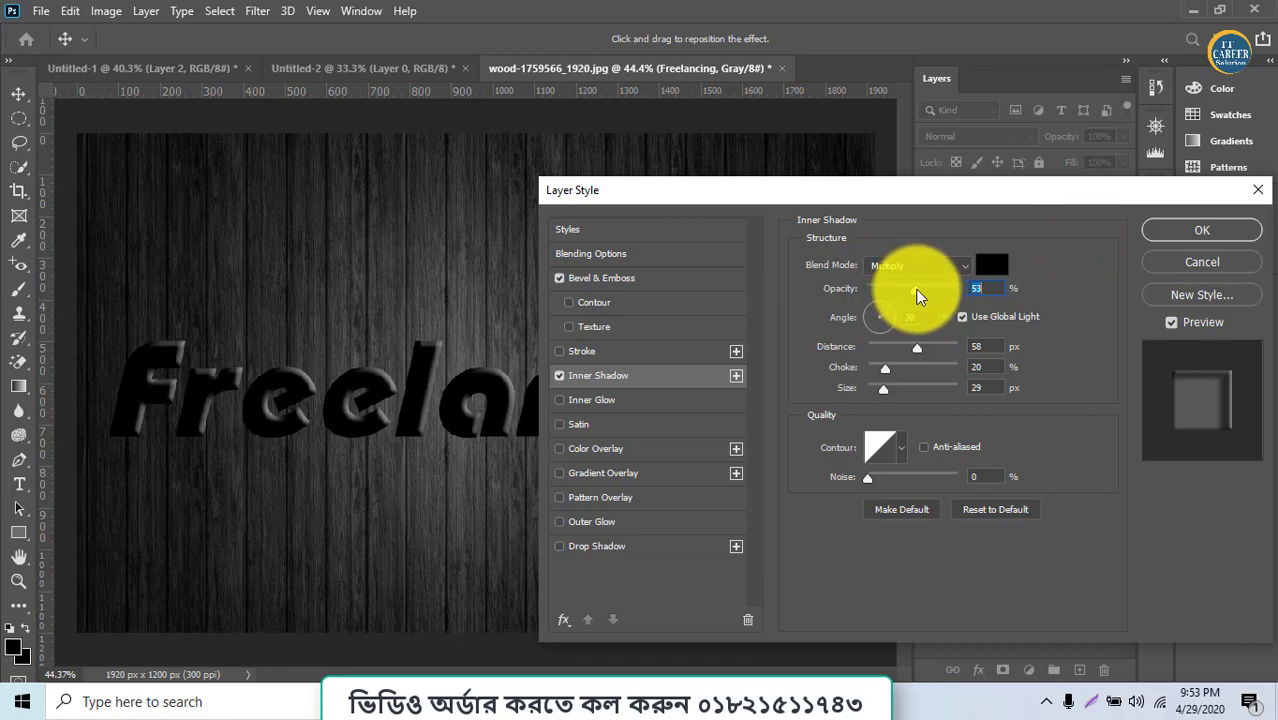
pyautogui.click(913, 346)
pyautogui.moveTo(918, 350); pyautogui.dragTo(893, 357)
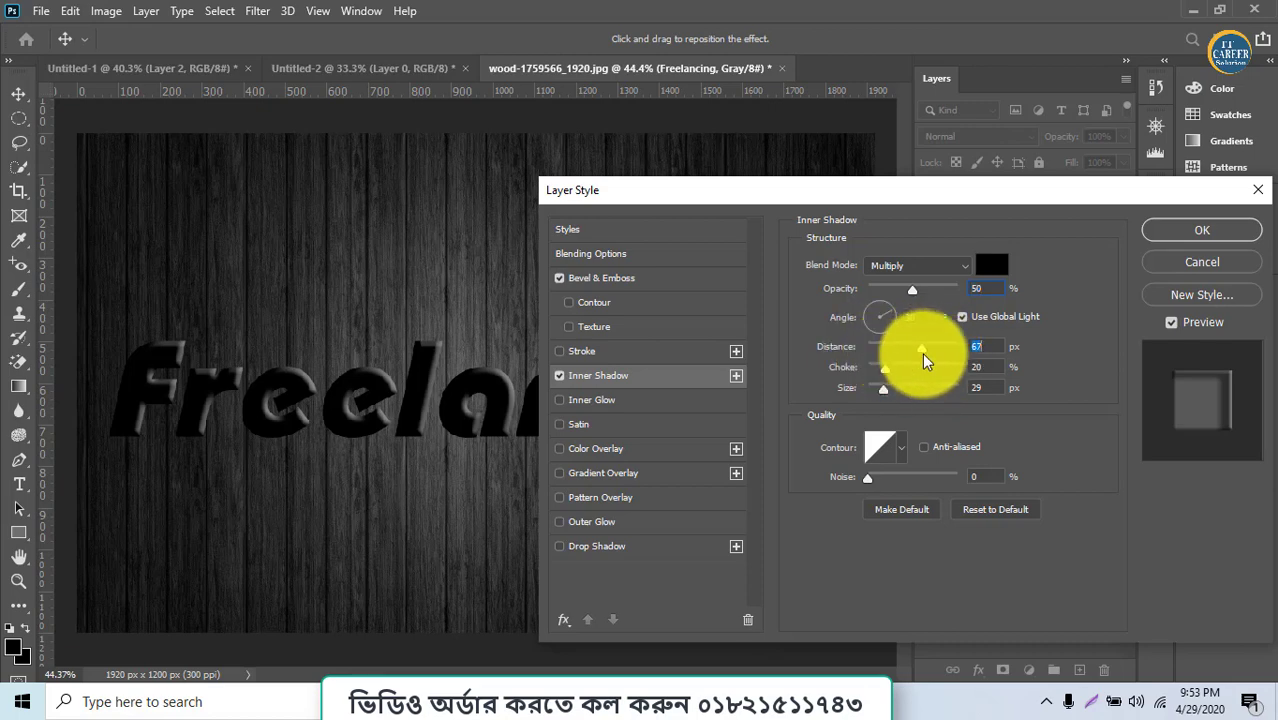
pyautogui.moveTo(893, 357); pyautogui.dragTo(897, 361)
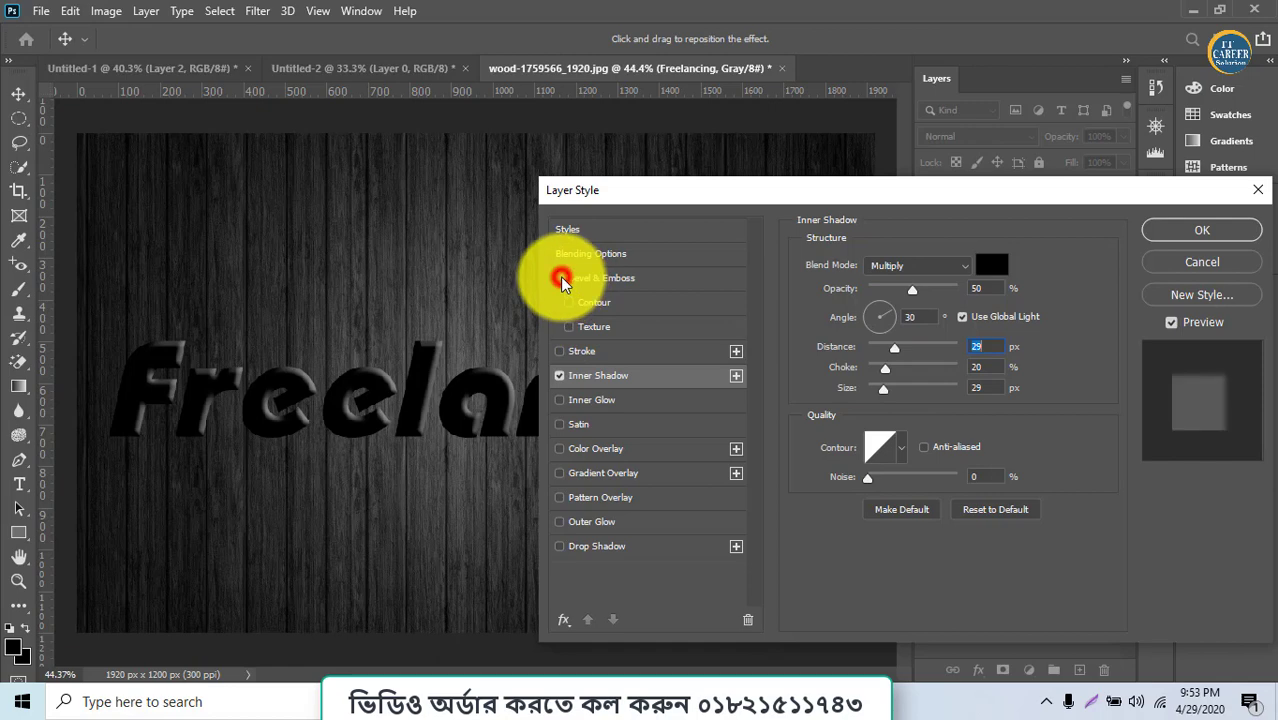
pyautogui.moveTo(894, 347); pyautogui.dragTo(862, 357)
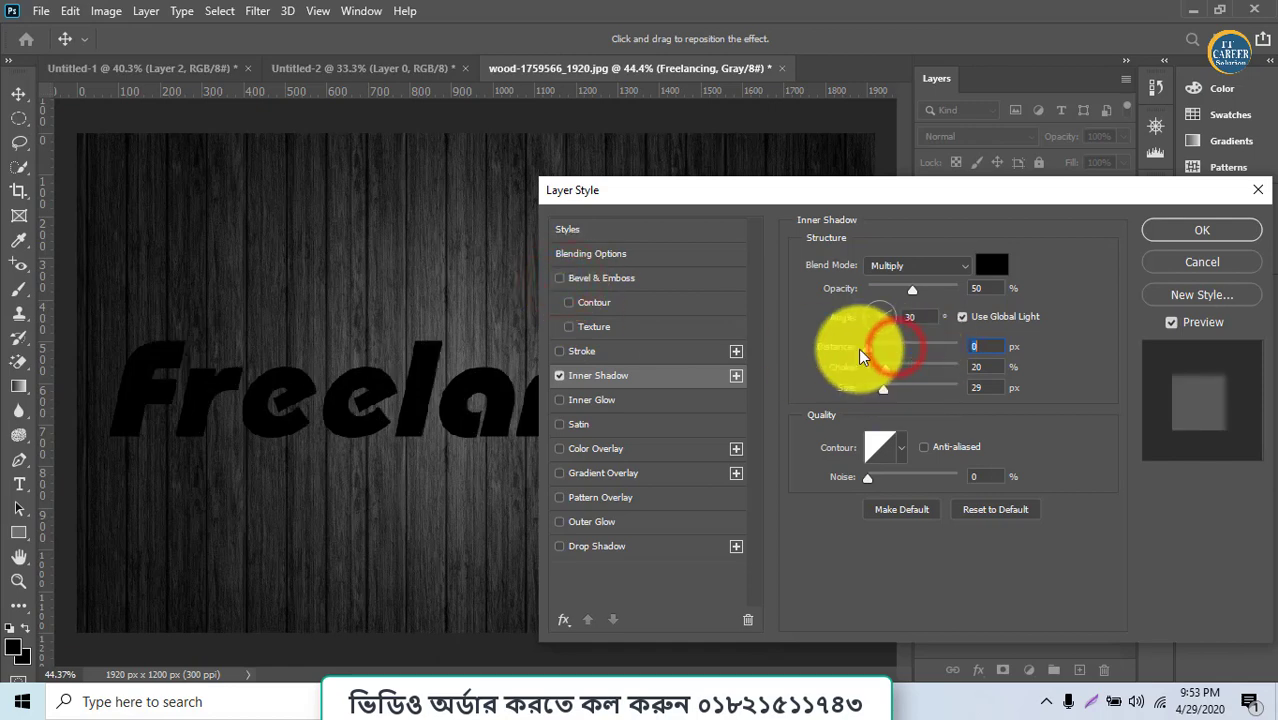
# - Try white as the inner shadow colour, then switch it back to black
pyautogui.click(988, 263)
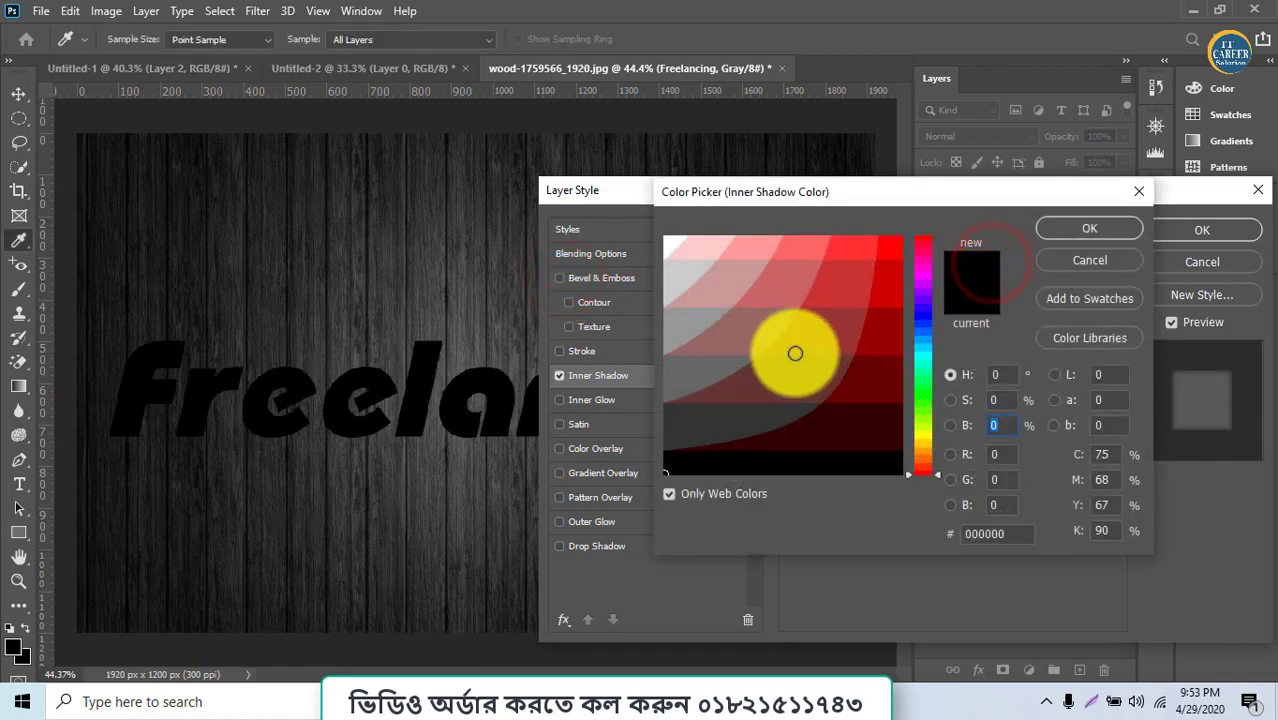
pyautogui.click(664, 244)
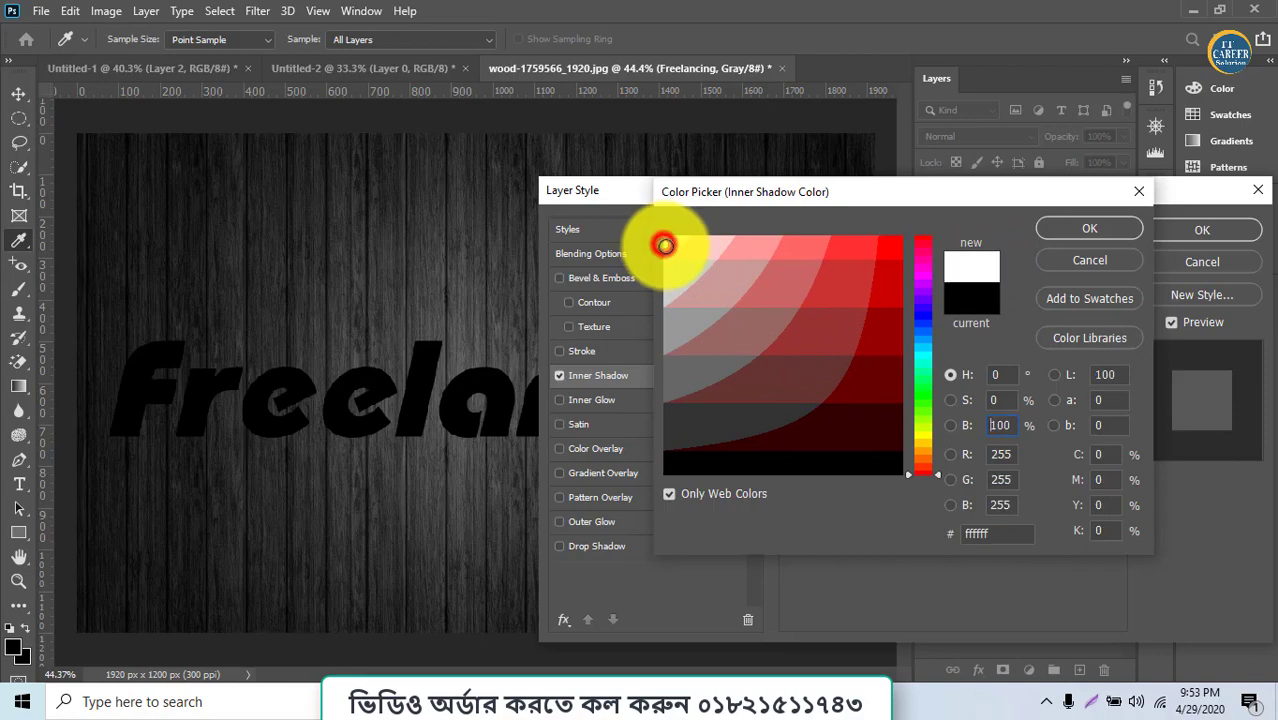
pyautogui.click(1097, 230)
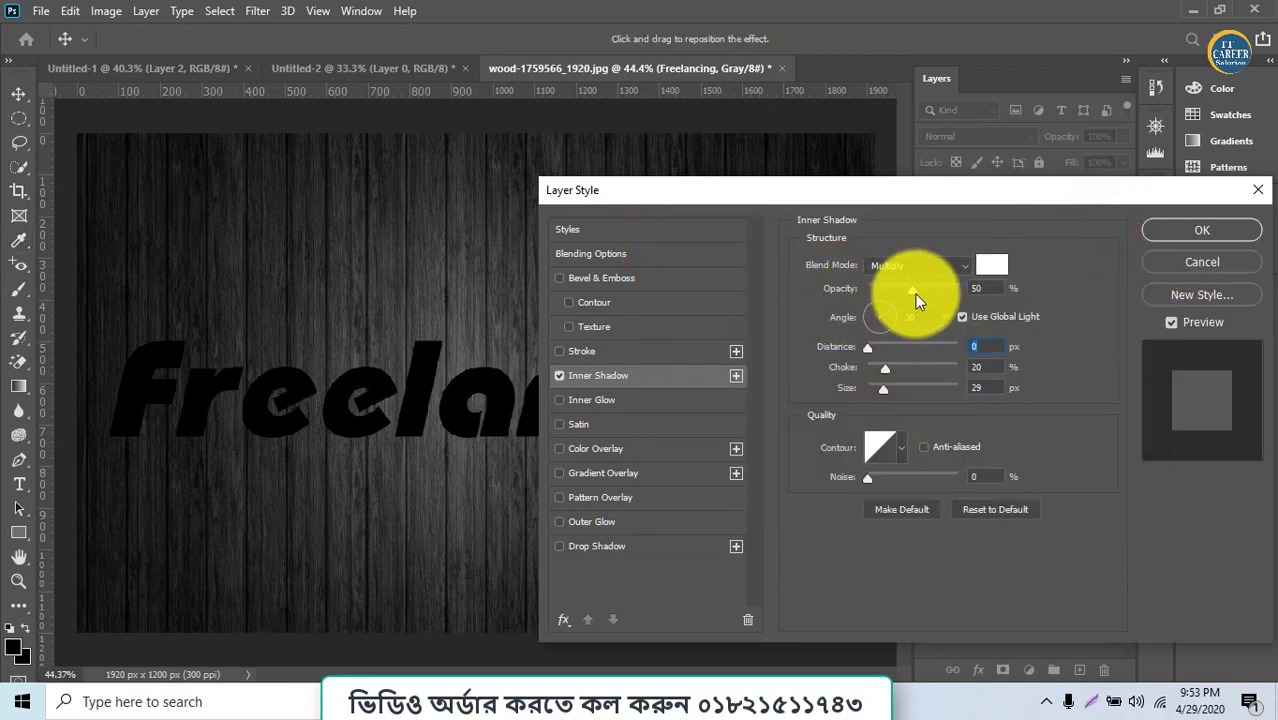
pyautogui.click(991, 264)
pyautogui.click(823, 459)
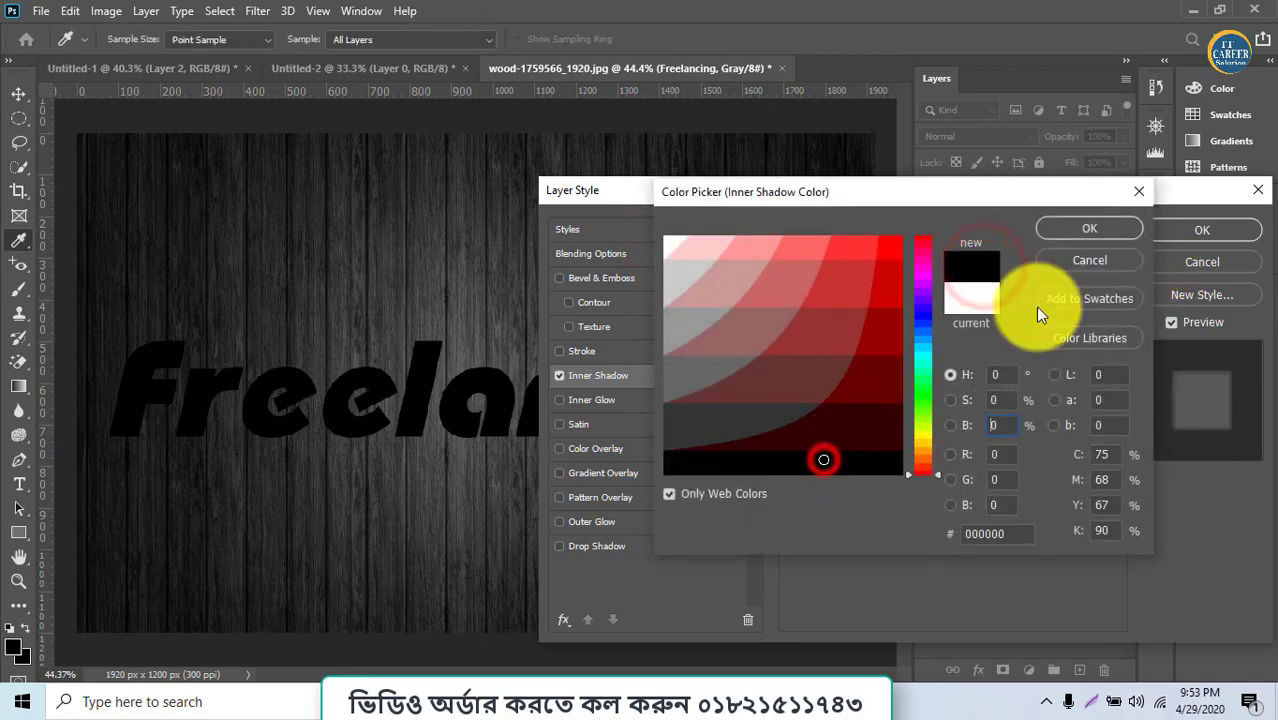
pyautogui.click(1085, 231)
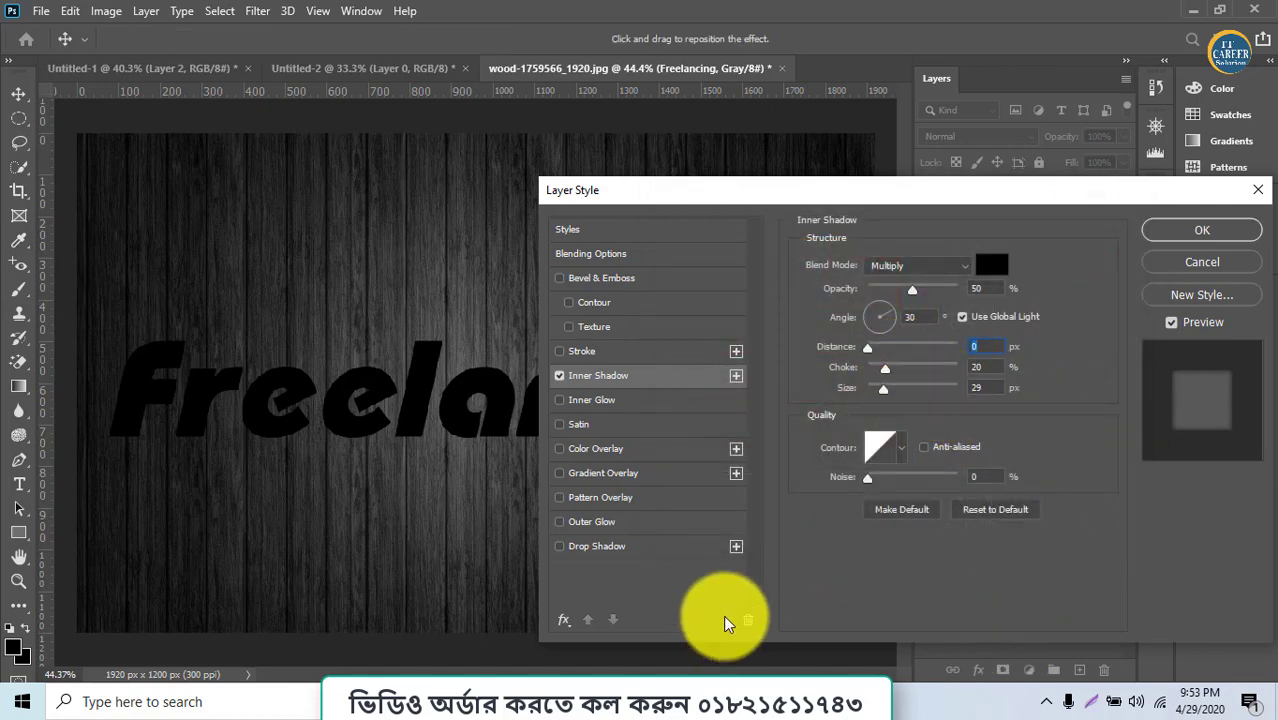
# - Re-enable the bevel and tighten the inner shadow to distance 3, choke 17, size 18
pyautogui.click(590, 277)
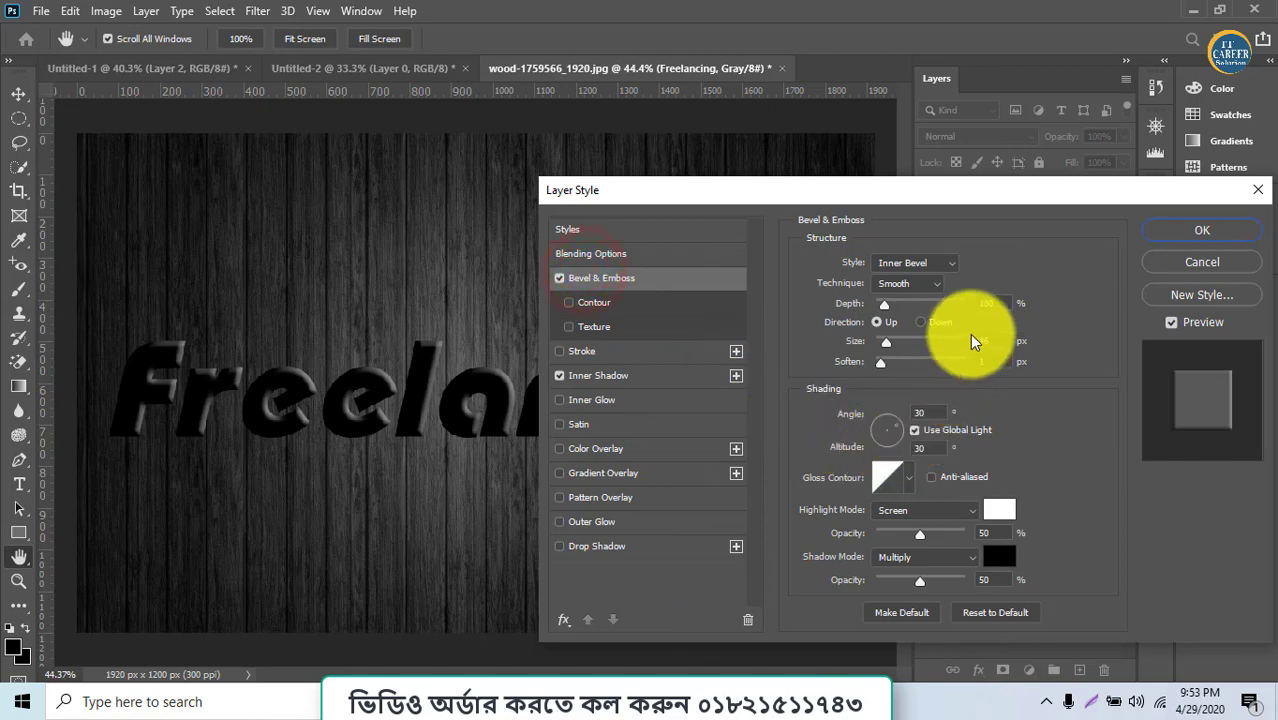
pyautogui.click(607, 378)
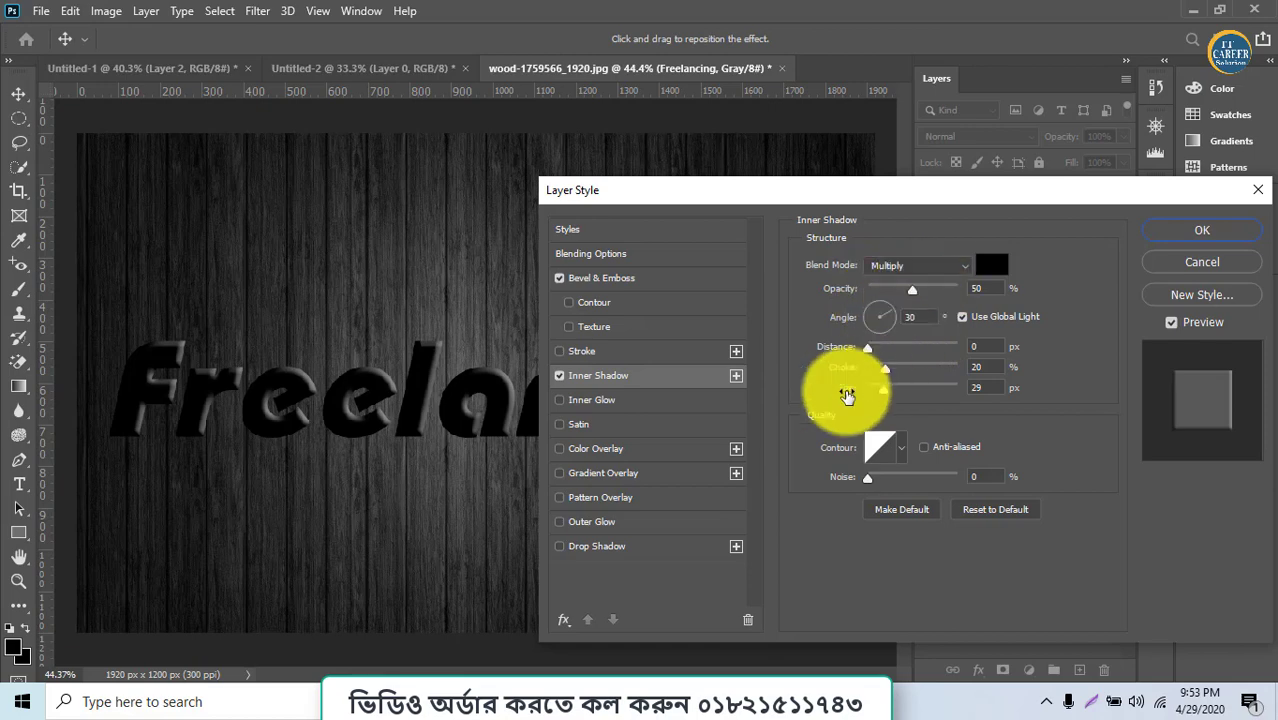
pyautogui.moveTo(872, 355); pyautogui.dragTo(880, 396)
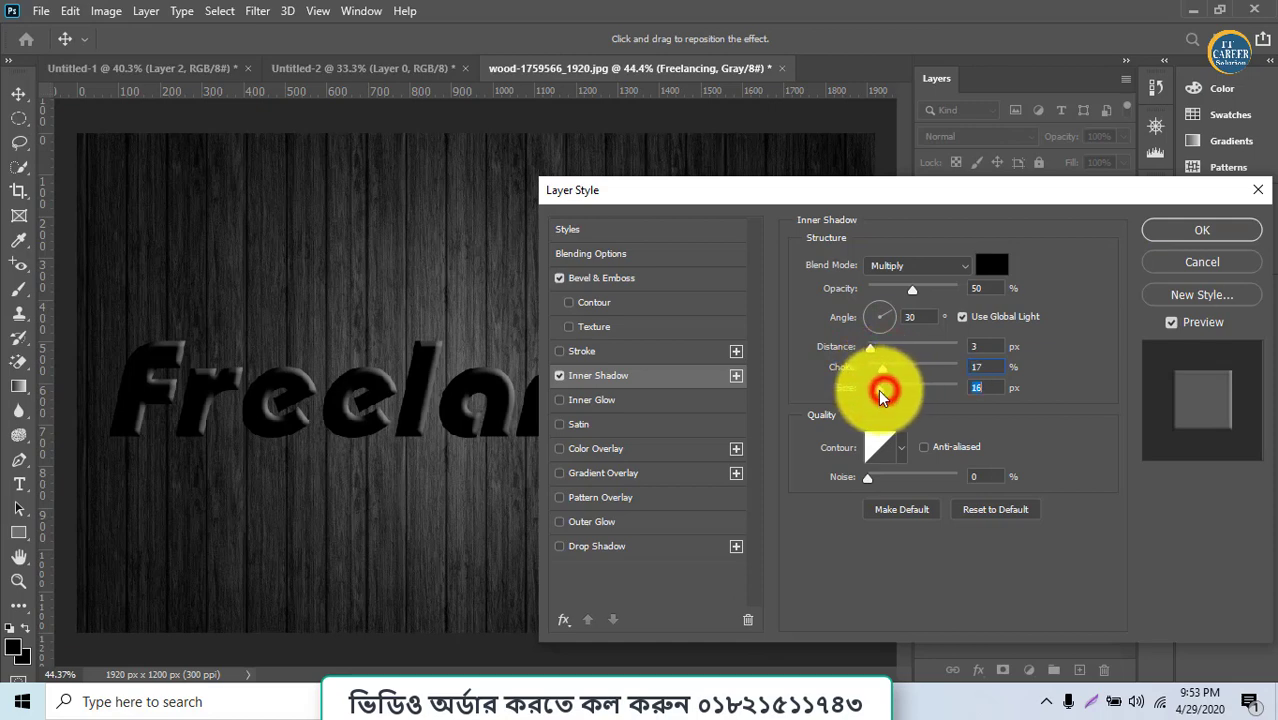
# - Add a solid black Inner Glow in Multiply mode at 91%, choke 11, size 33
pyautogui.click(620, 401)
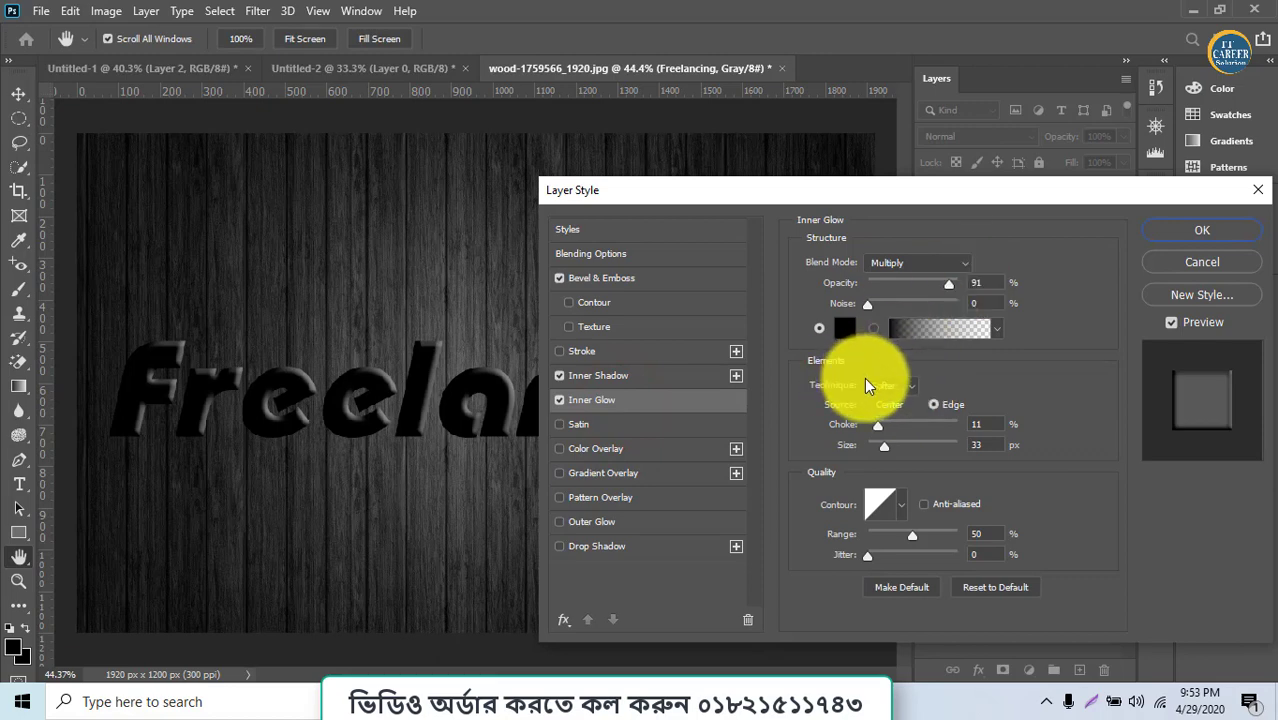
pyautogui.click(847, 331)
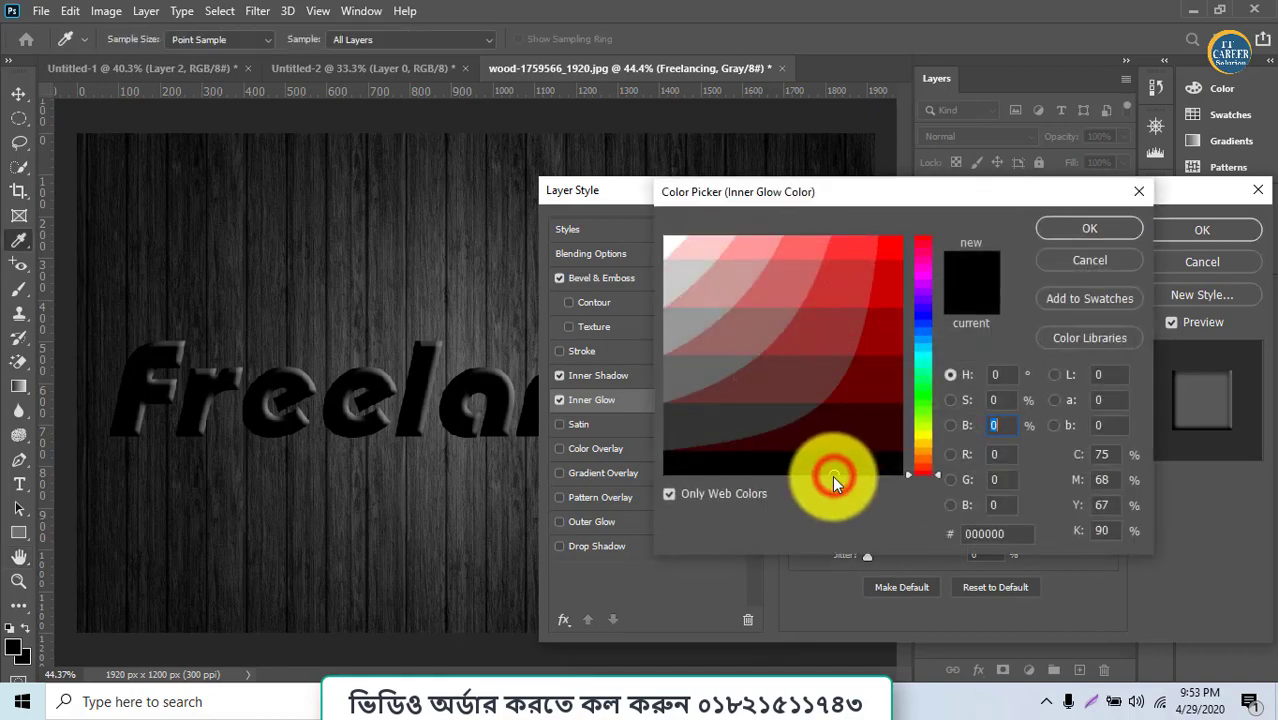
pyautogui.click(1063, 240)
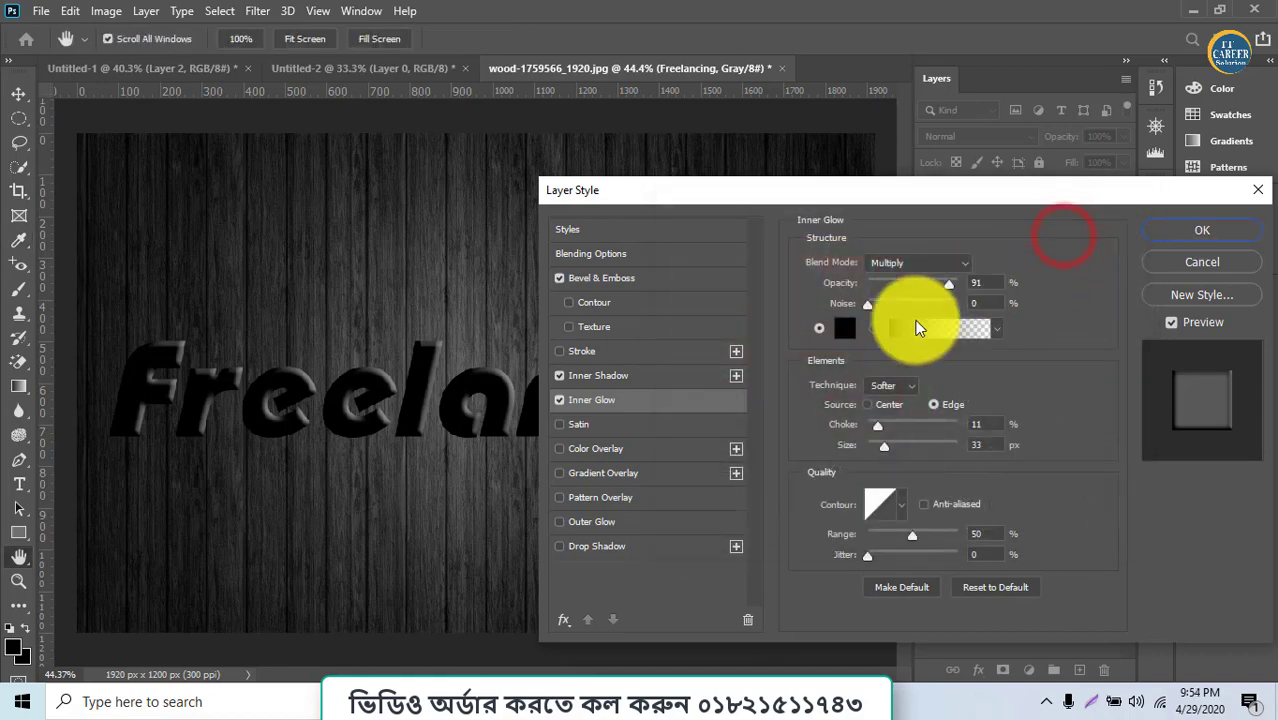
pyautogui.click(871, 330)
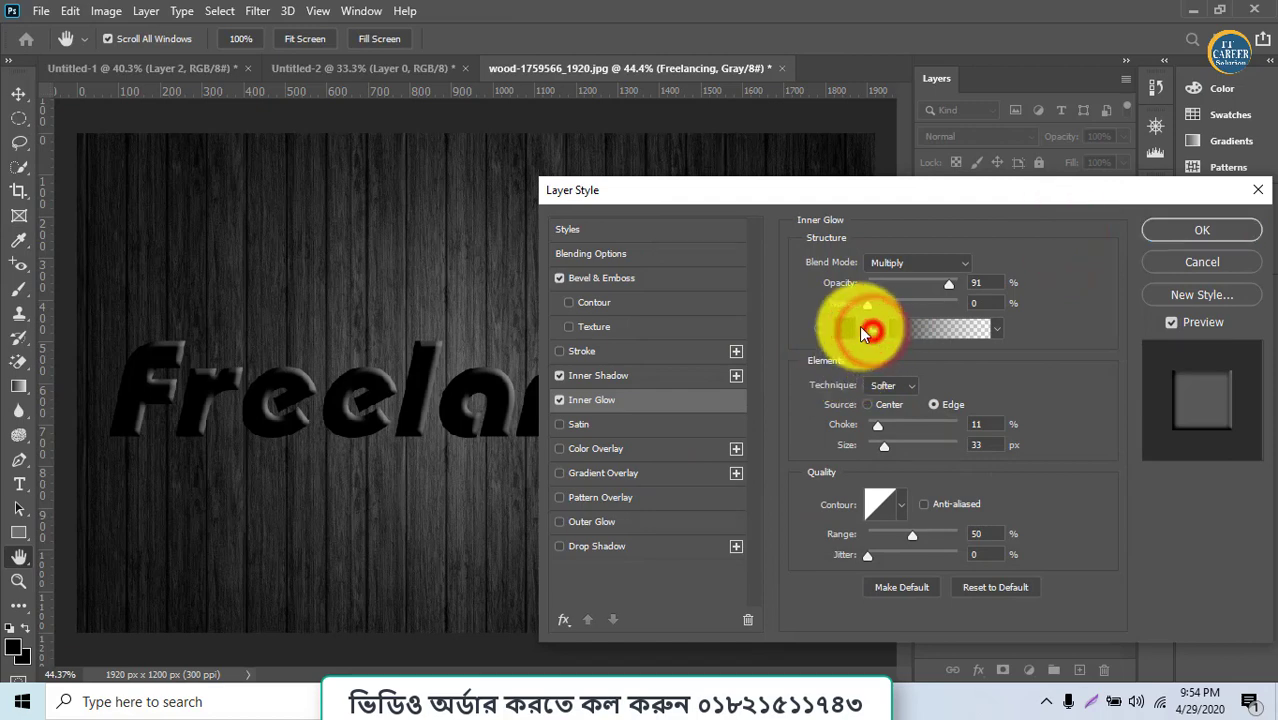
pyautogui.click(821, 329)
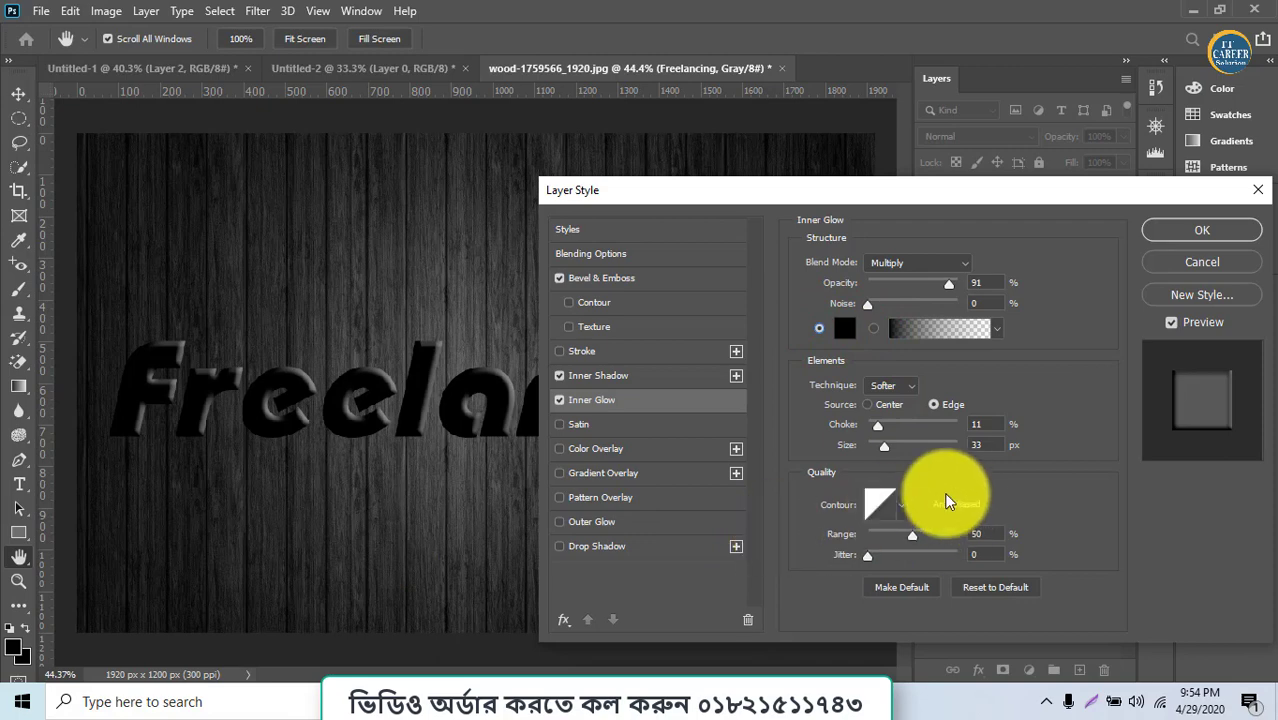
# - Add a white Satin effect at 100% opacity, distance 8 and size 16
pyautogui.click(577, 427)
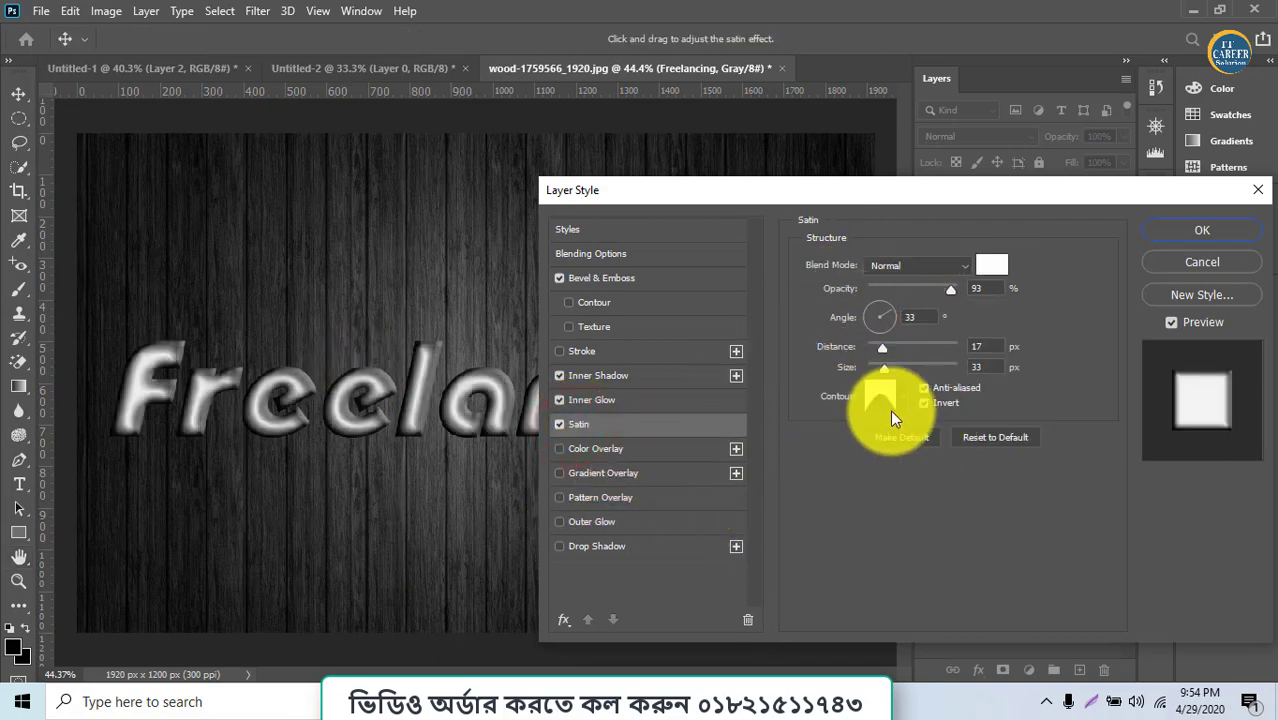
pyautogui.click(989, 266)
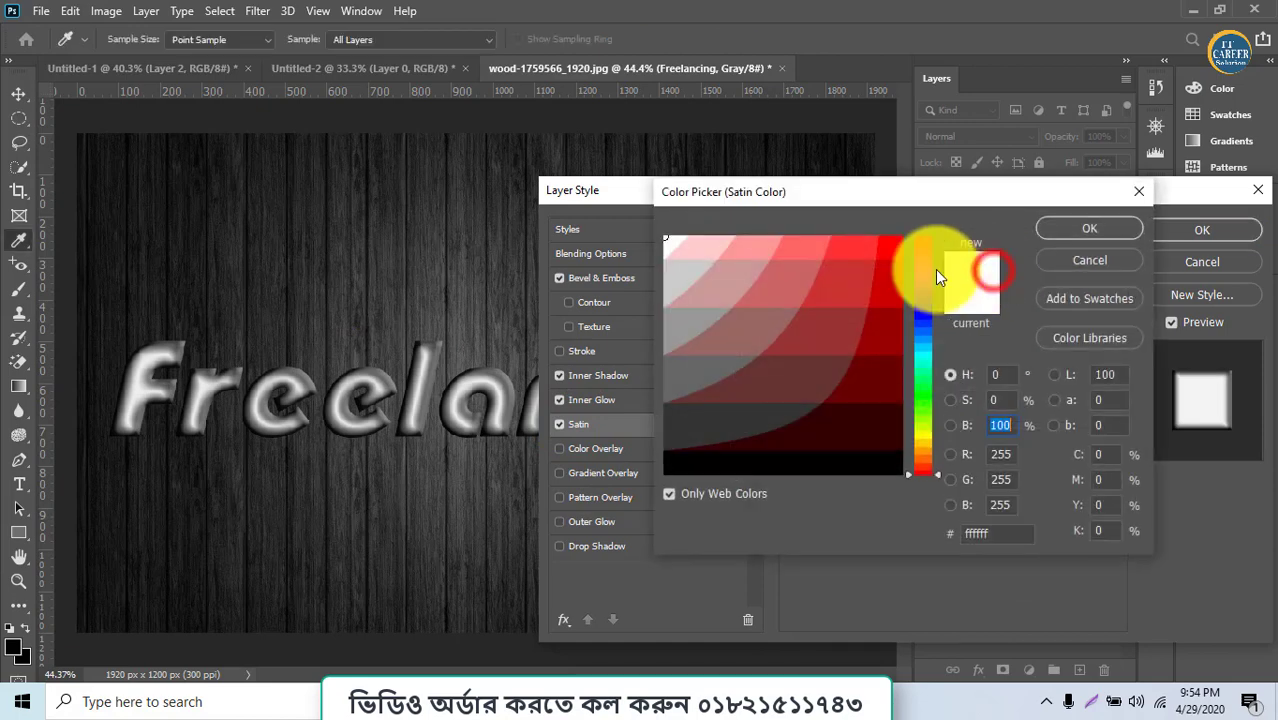
pyautogui.click(1073, 236)
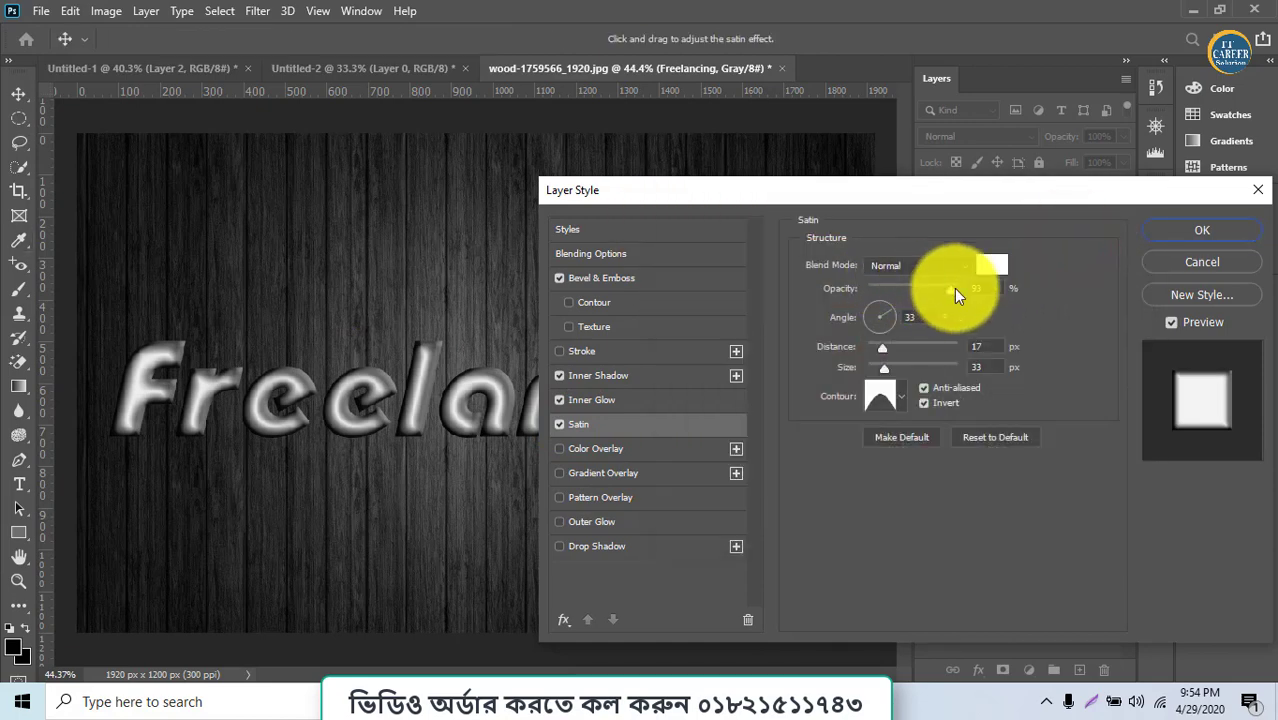
pyautogui.moveTo(954, 288); pyautogui.dragTo(984, 300)
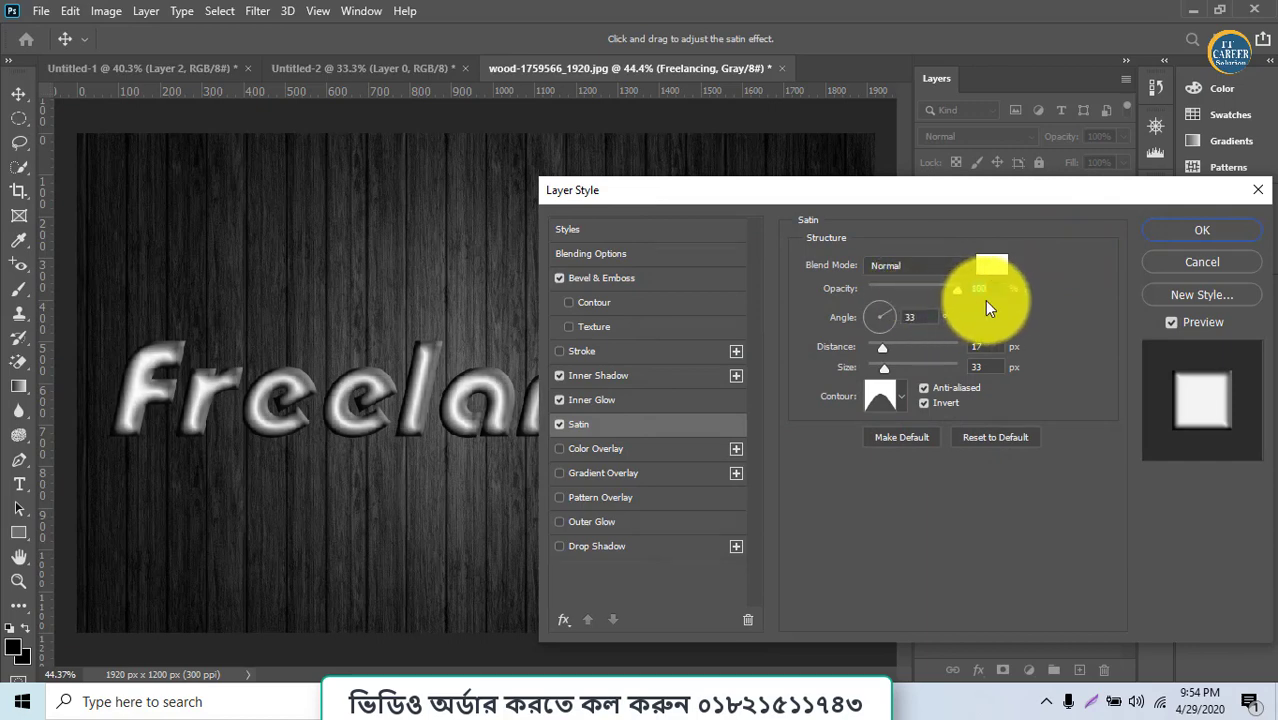
pyautogui.moveTo(882, 348)
pyautogui.mouseDown()
pyautogui.moveTo(897, 357)
pyautogui.moveTo(869, 357)
pyautogui.moveTo(882, 356)
pyautogui.moveTo(866, 370)
pyautogui.moveTo(881, 377)
pyautogui.mouseUp()
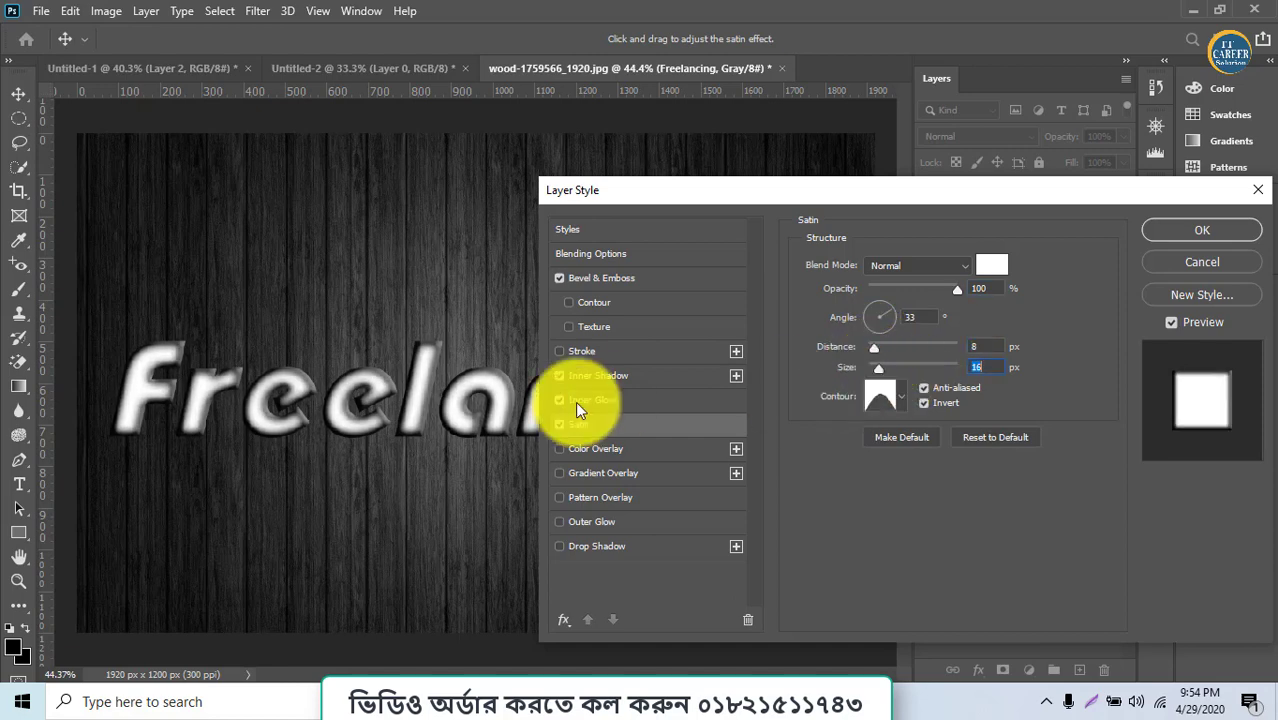
# - Try the Linear, Cone and Cone - Inverted contours, then bend Cove - Shallow into a custom curve
pyautogui.click(879, 397)
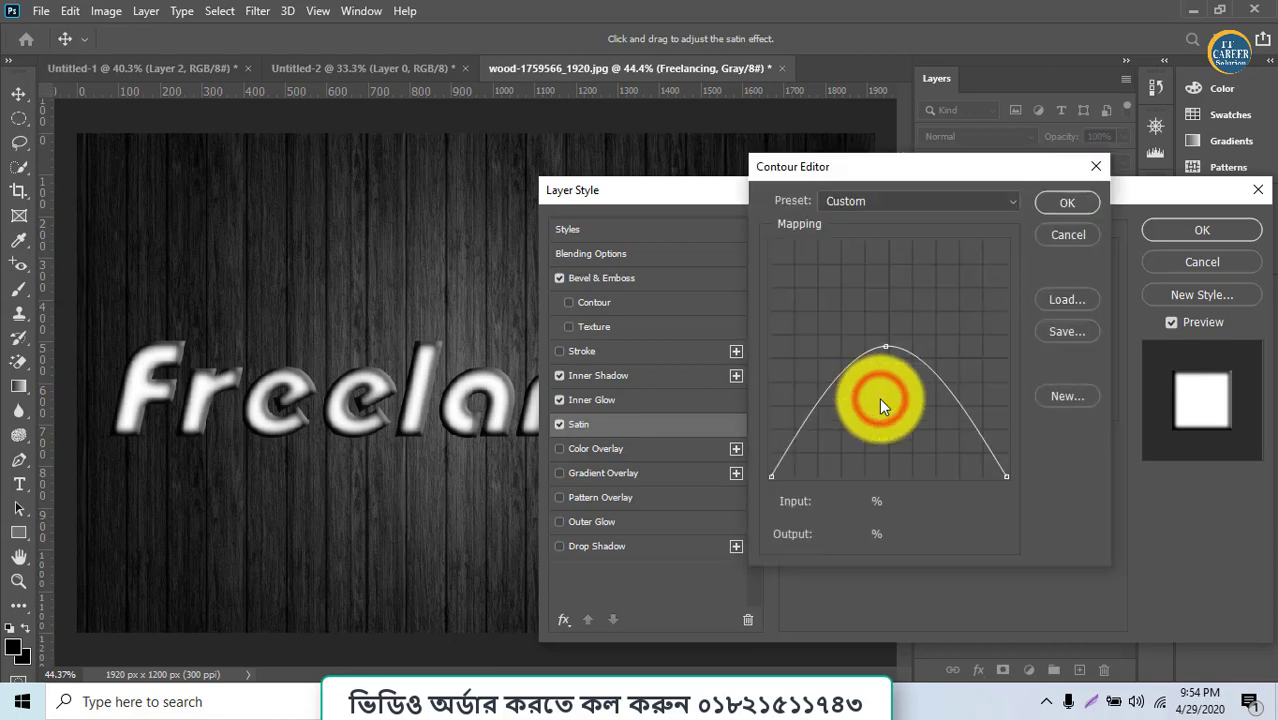
pyautogui.click(905, 202)
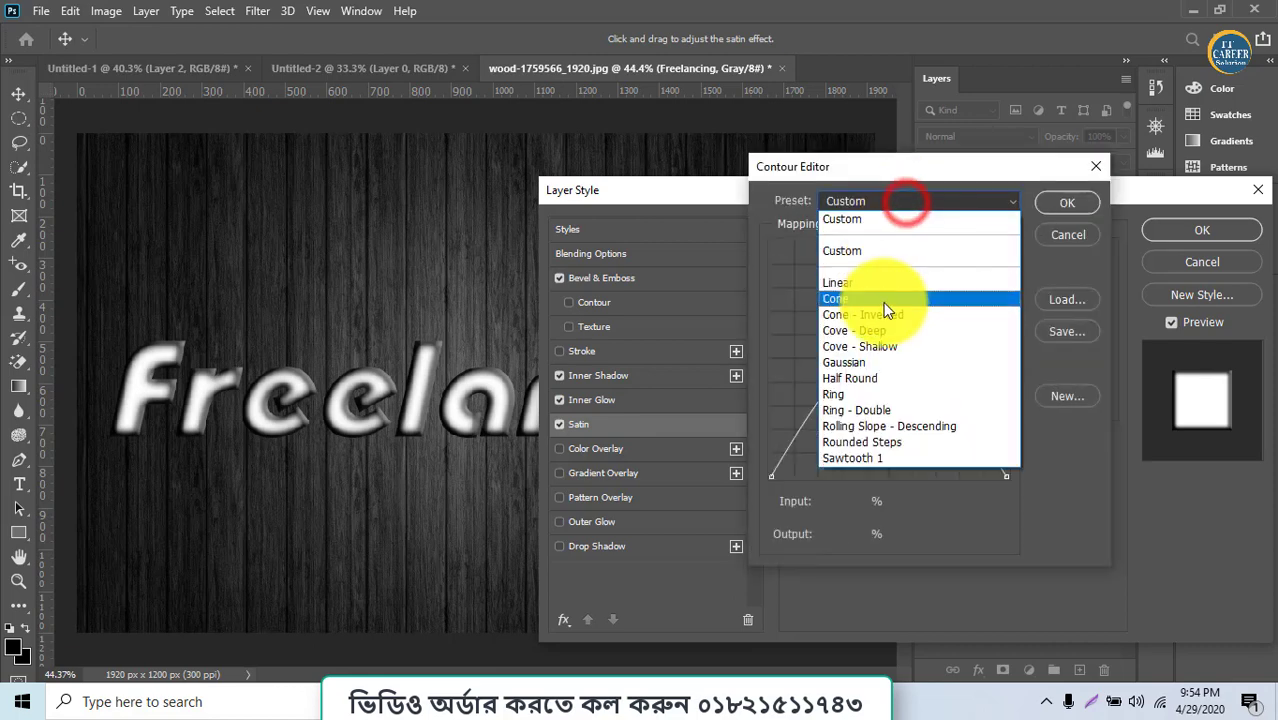
pyautogui.click(876, 290)
pyautogui.click(888, 204)
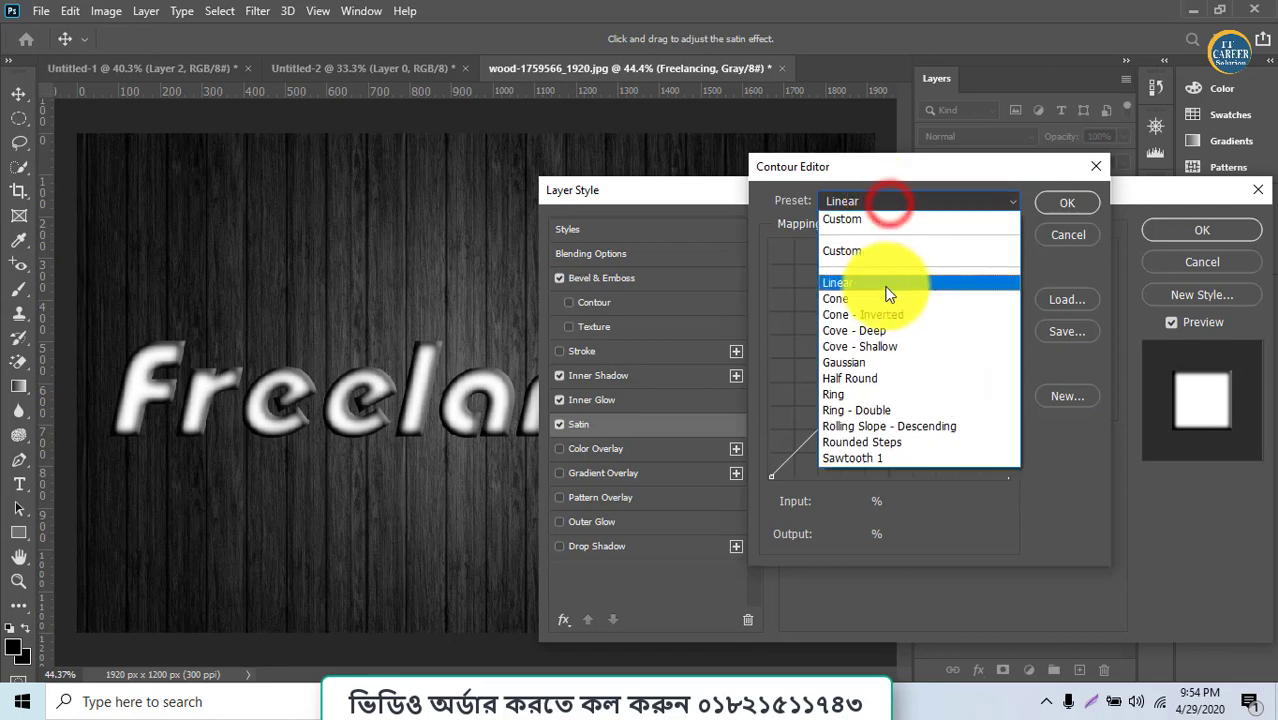
pyautogui.click(881, 295)
pyautogui.click(889, 203)
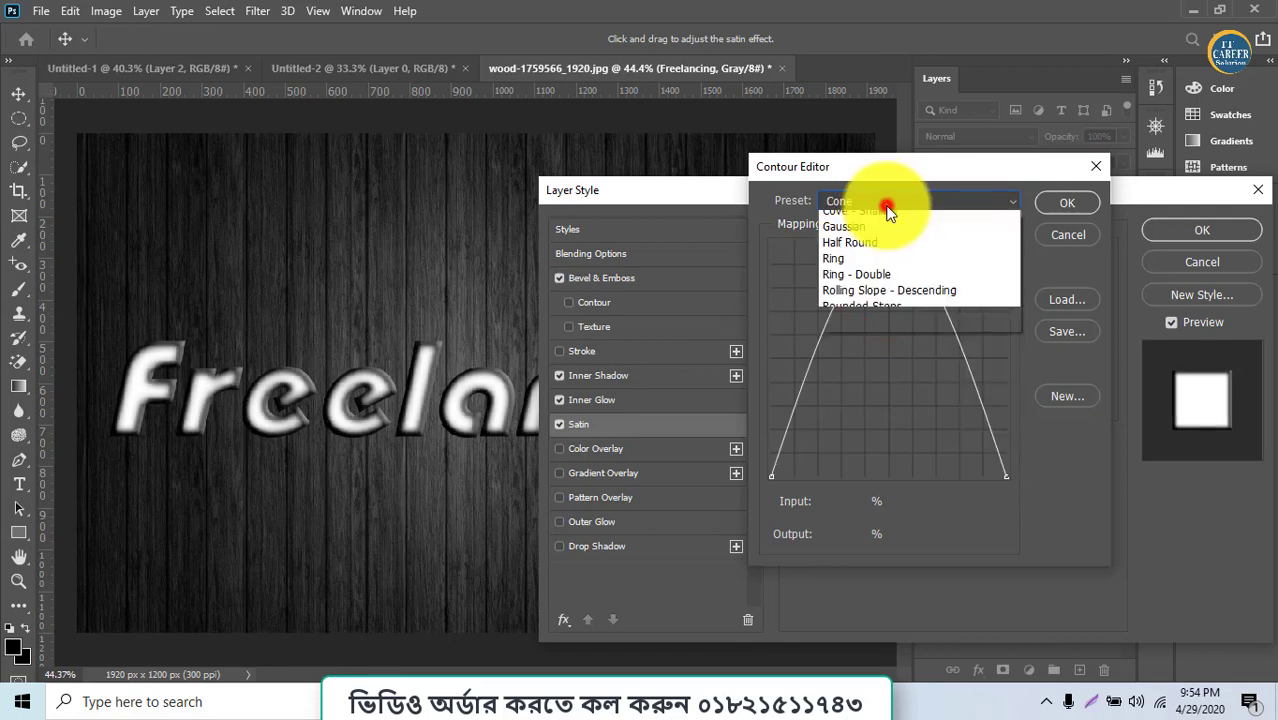
pyautogui.click(864, 314)
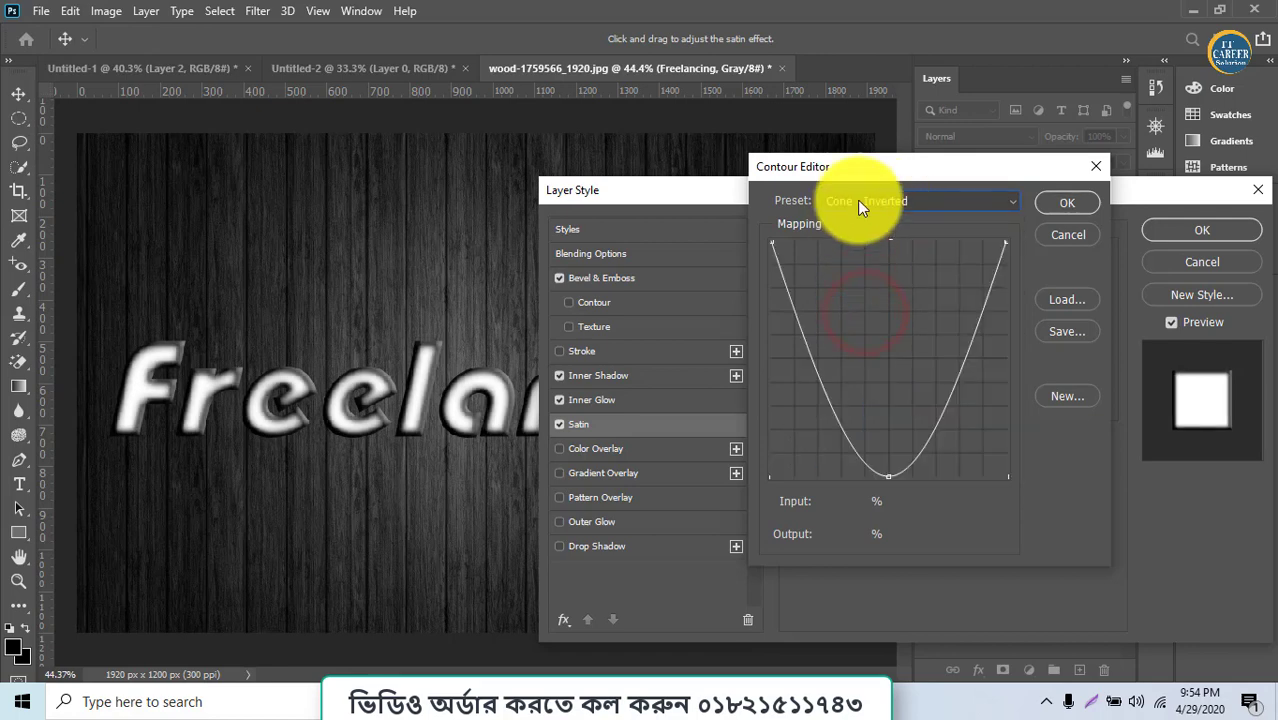
pyautogui.click(860, 199)
pyautogui.click(858, 347)
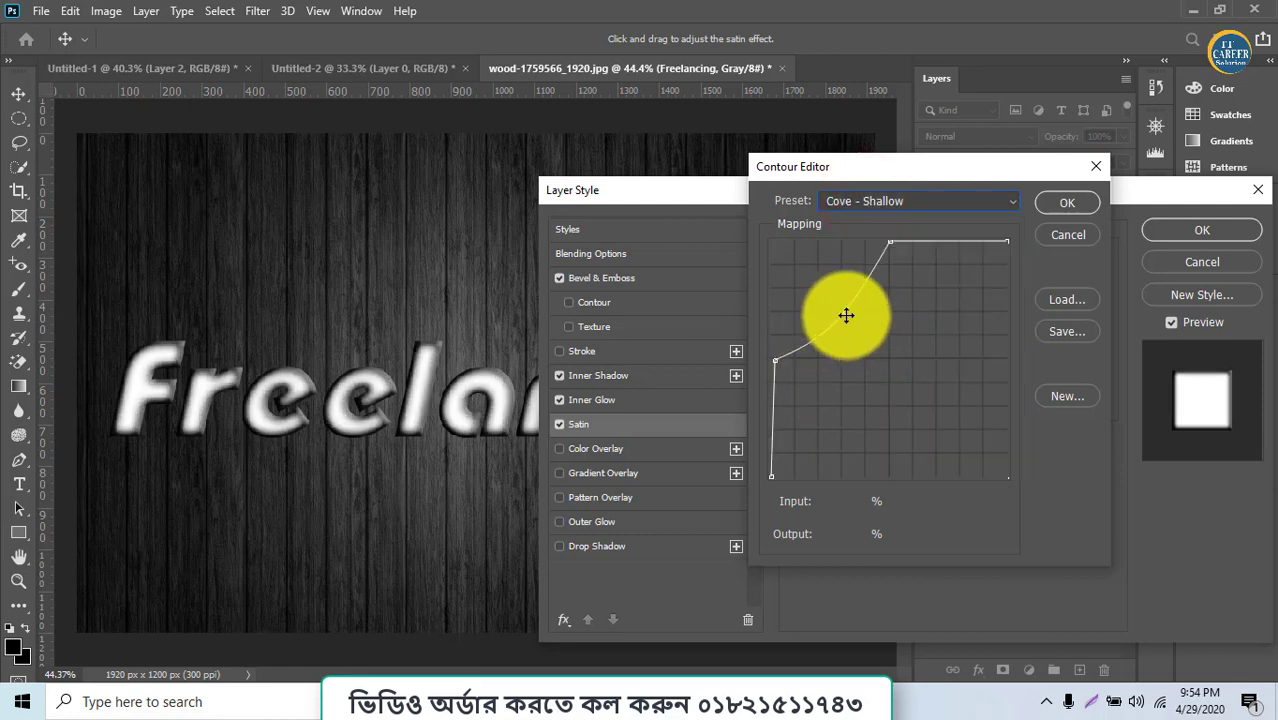
pyautogui.moveTo(846, 312); pyautogui.dragTo(857, 400)
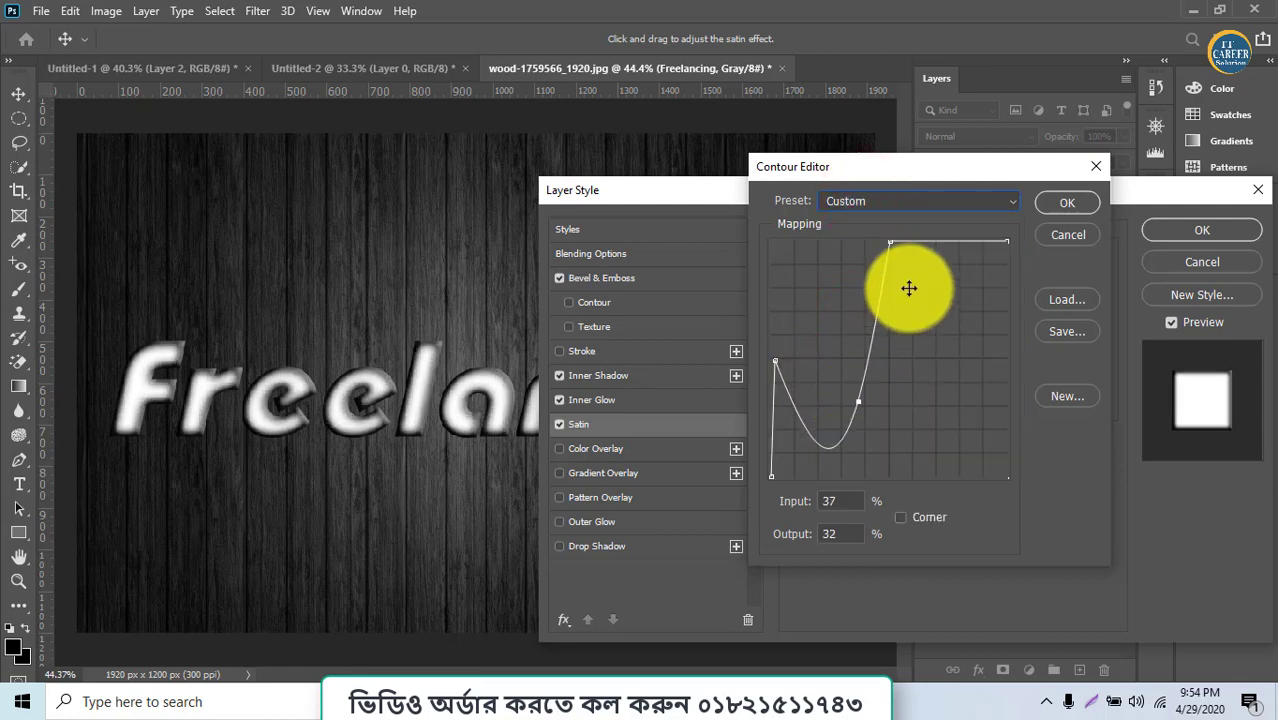
pyautogui.moveTo(892, 246)
pyautogui.mouseDown()
pyautogui.moveTo(907, 262)
pyautogui.moveTo(919, 445)
pyautogui.moveTo(925, 315)
pyautogui.moveTo(879, 277)
pyautogui.moveTo(907, 277)
pyautogui.moveTo(936, 342)
pyautogui.moveTo(930, 302)
pyautogui.mouseUp()
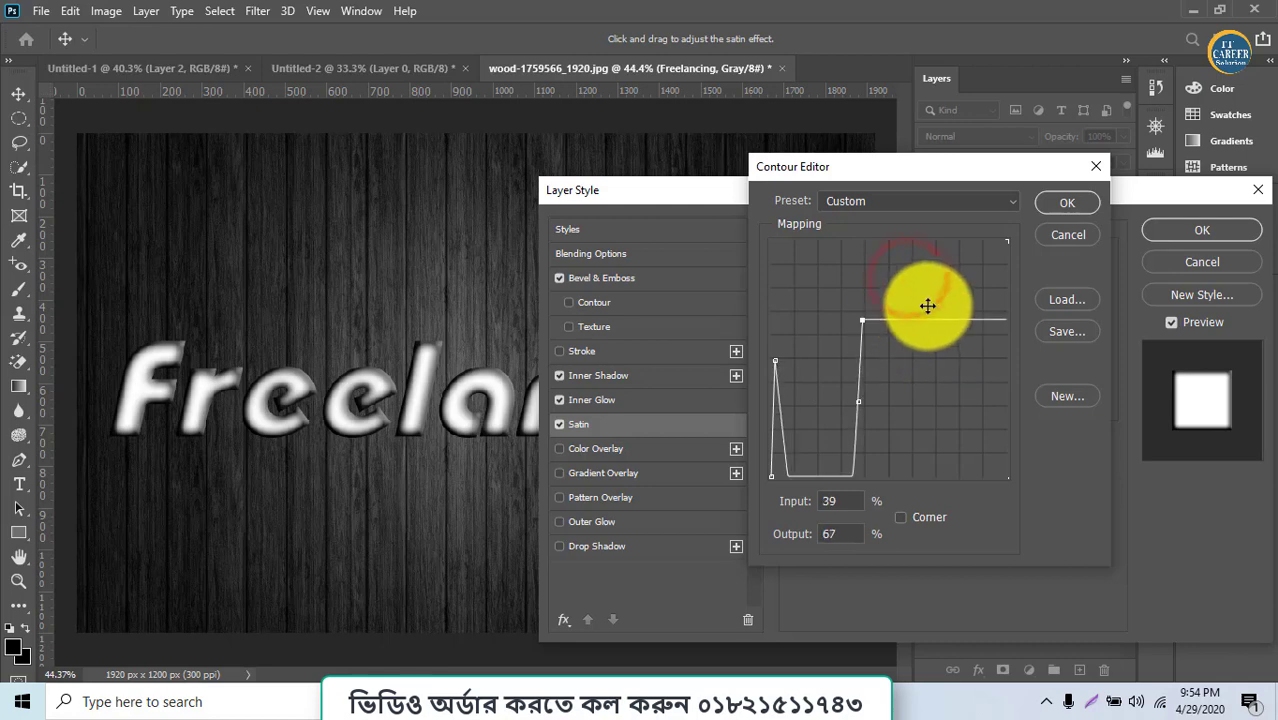
# - Reset the satin contour to Linear and add a steep rise followed by two dips
pyautogui.click(890, 202)
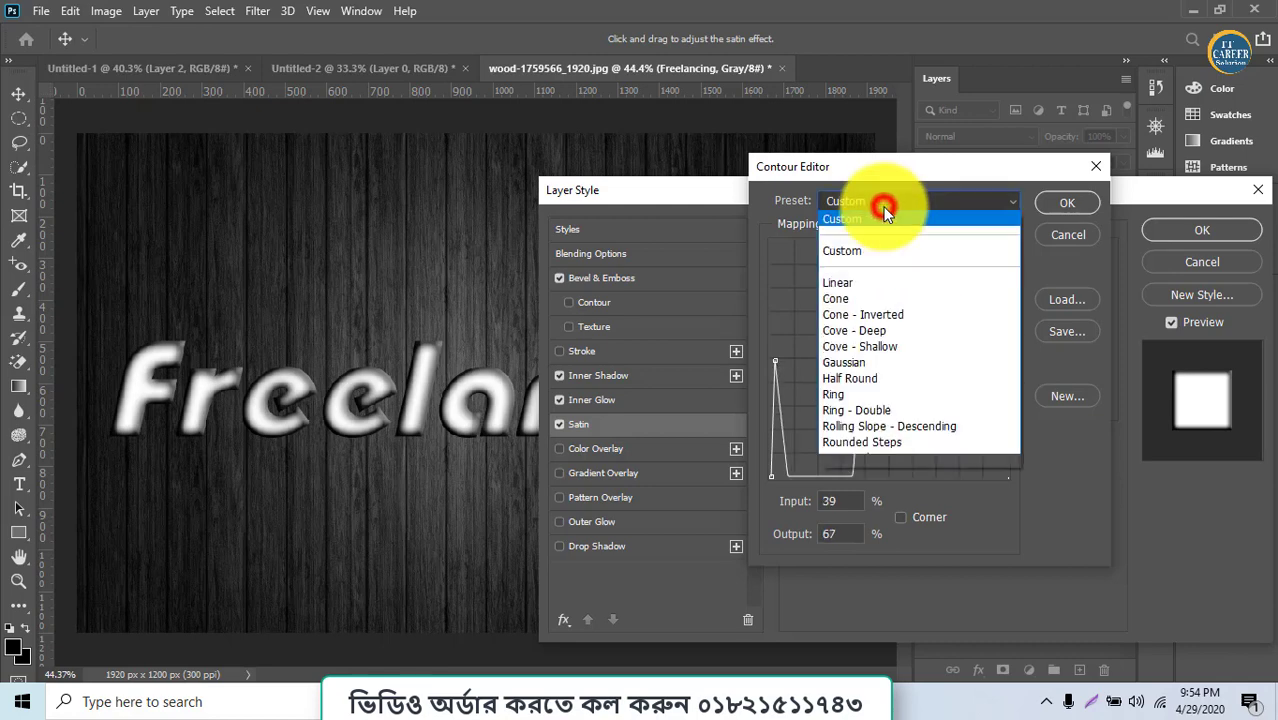
pyautogui.click(867, 281)
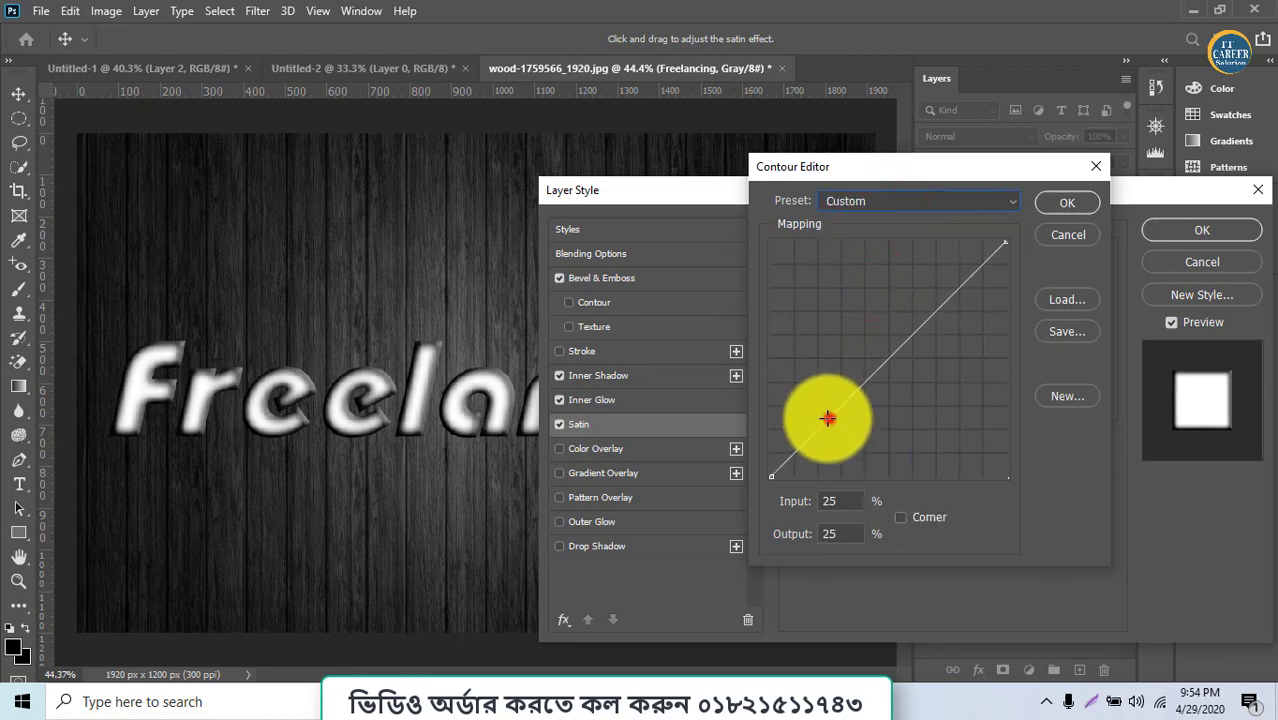
pyautogui.moveTo(827, 416); pyautogui.dragTo(797, 300)
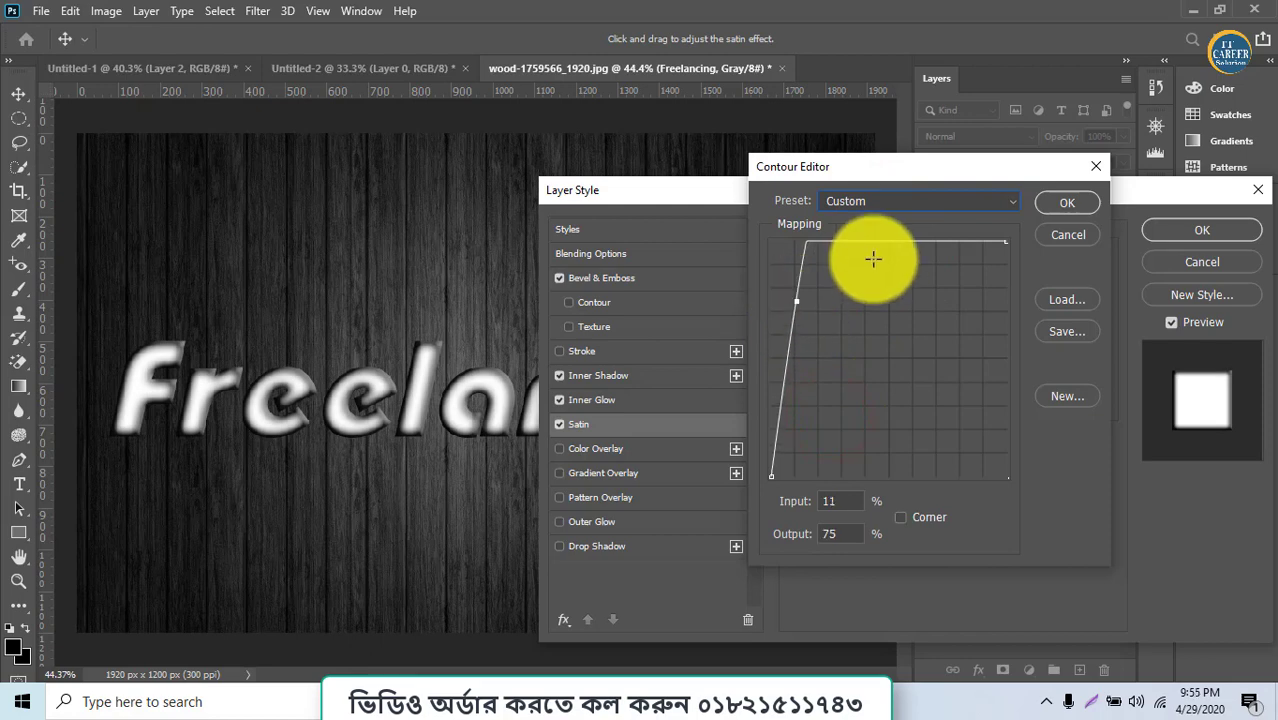
pyautogui.moveTo(883, 245)
pyautogui.mouseDown()
pyautogui.moveTo(964, 386)
pyautogui.moveTo(973, 449)
pyautogui.moveTo(972, 402)
pyautogui.mouseUp()
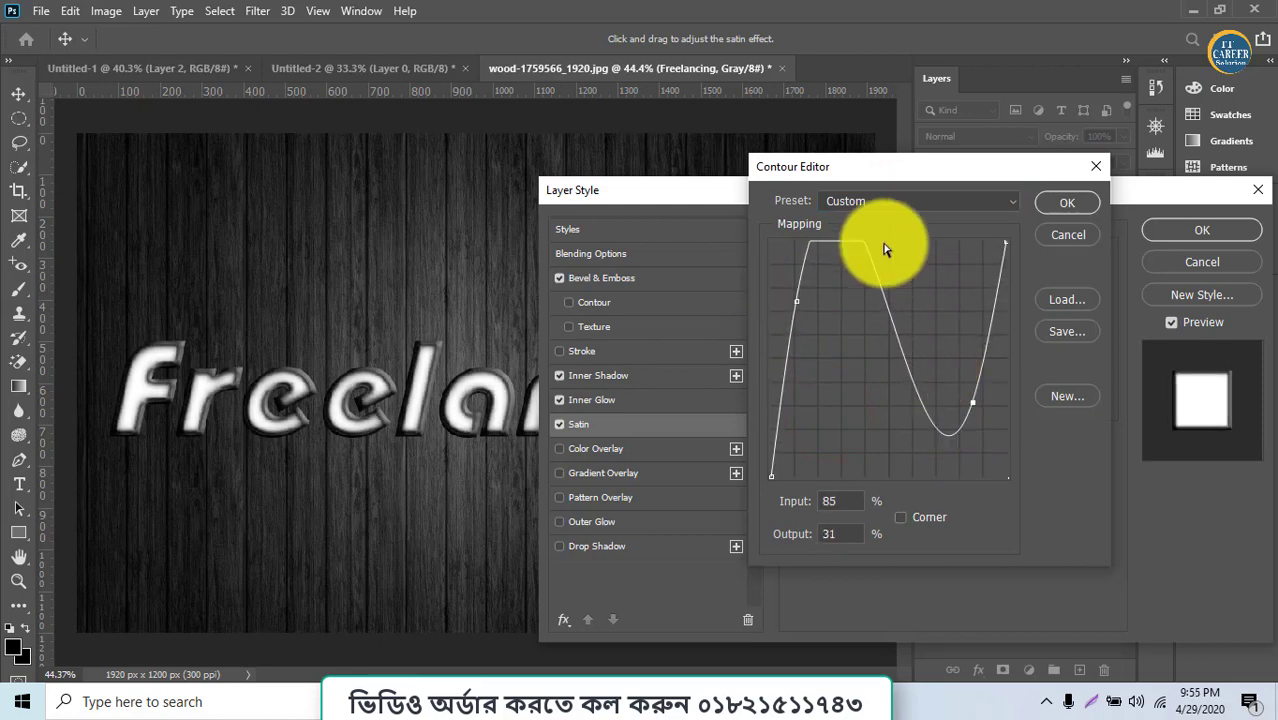
pyautogui.click(817, 240)
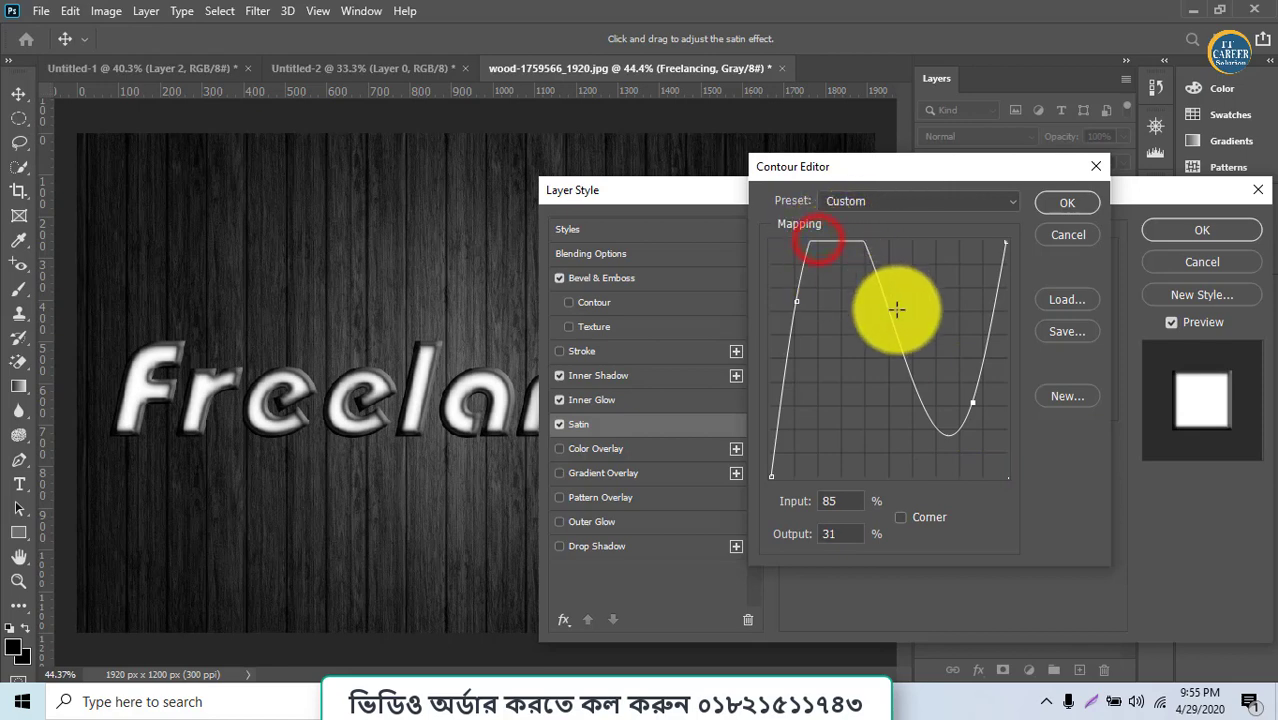
pyautogui.moveTo(890, 331)
pyautogui.mouseDown()
pyautogui.moveTo(913, 377)
pyautogui.moveTo(901, 399)
pyautogui.moveTo(918, 296)
pyautogui.mouseUp()
pyautogui.moveTo(863, 243); pyautogui.dragTo(869, 427)
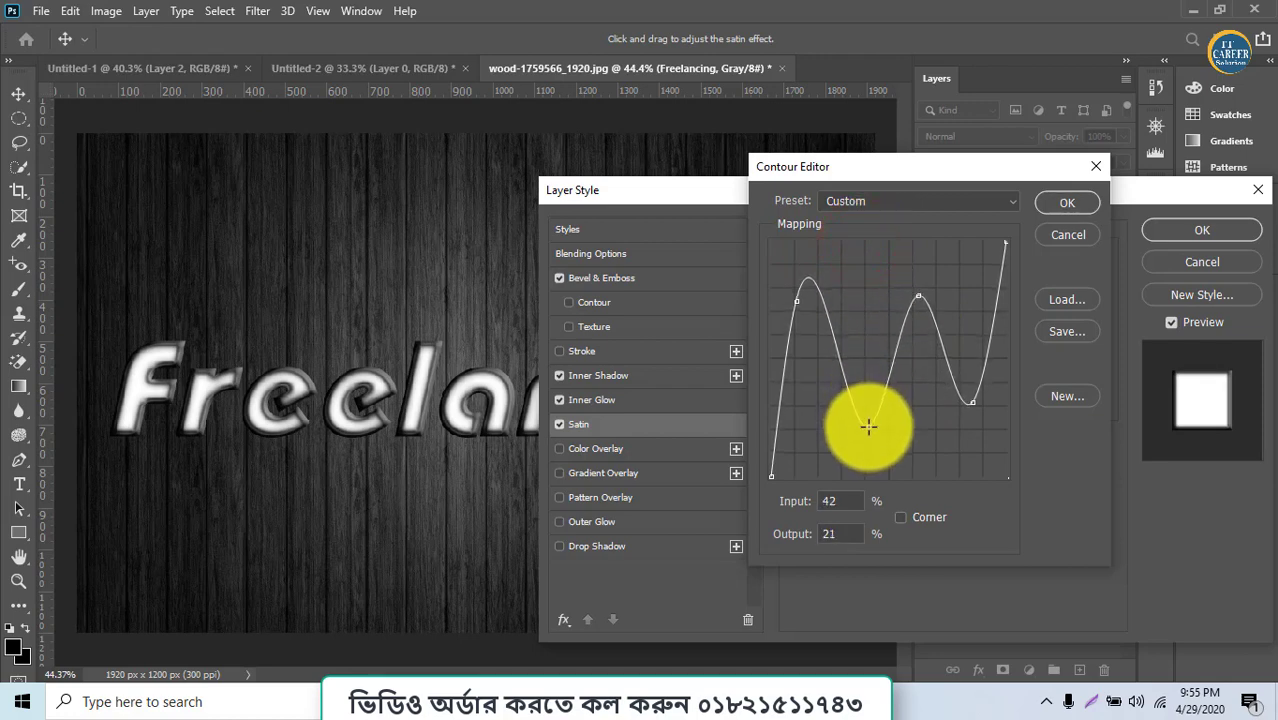
# - Shift the contour's two peaks and deepen its middle dip, keeping the point smooth
pyautogui.click(902, 517)
pyautogui.click(902, 517)
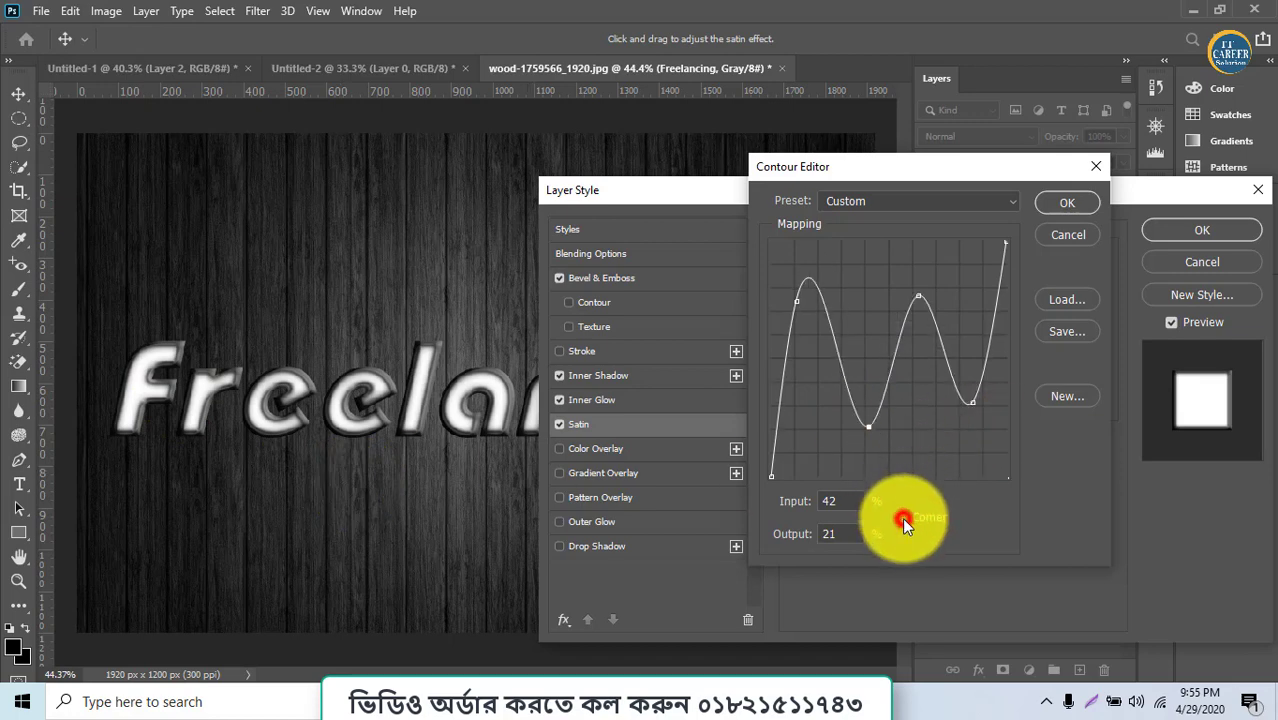
pyautogui.click(902, 517)
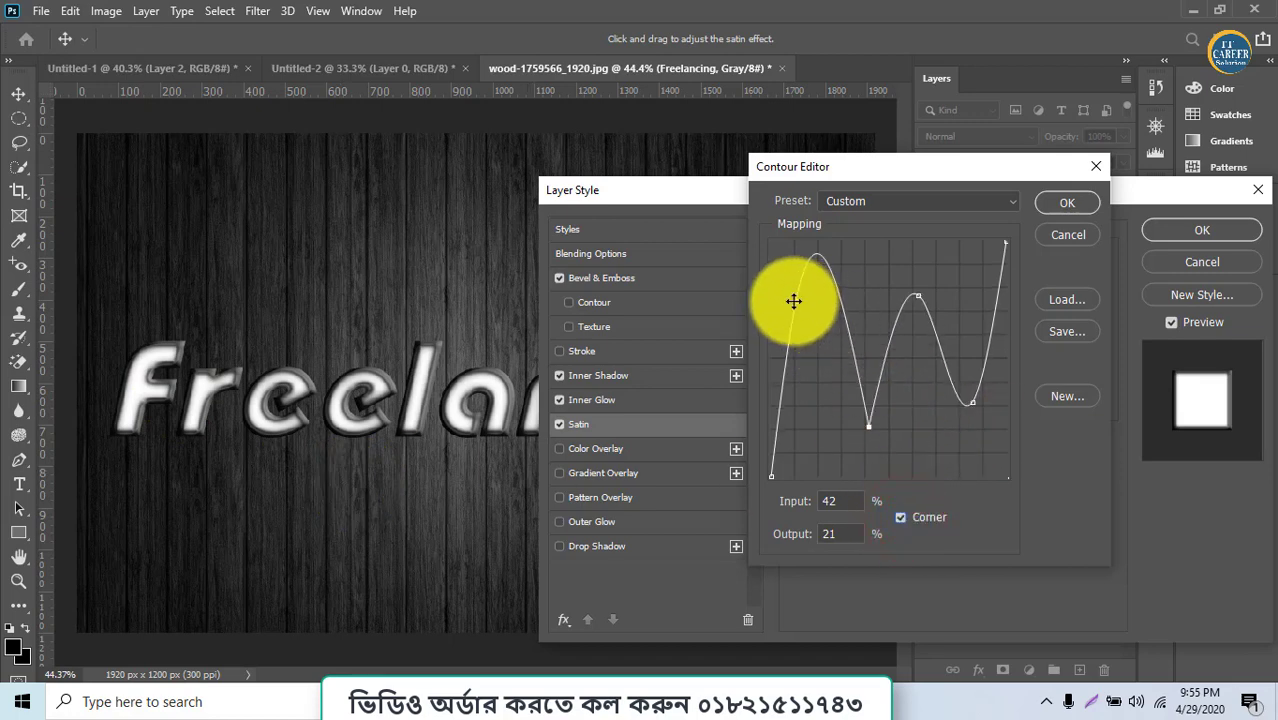
pyautogui.moveTo(793, 300)
pyautogui.mouseDown()
pyautogui.moveTo(806, 342)
pyautogui.moveTo(803, 290)
pyautogui.mouseUp()
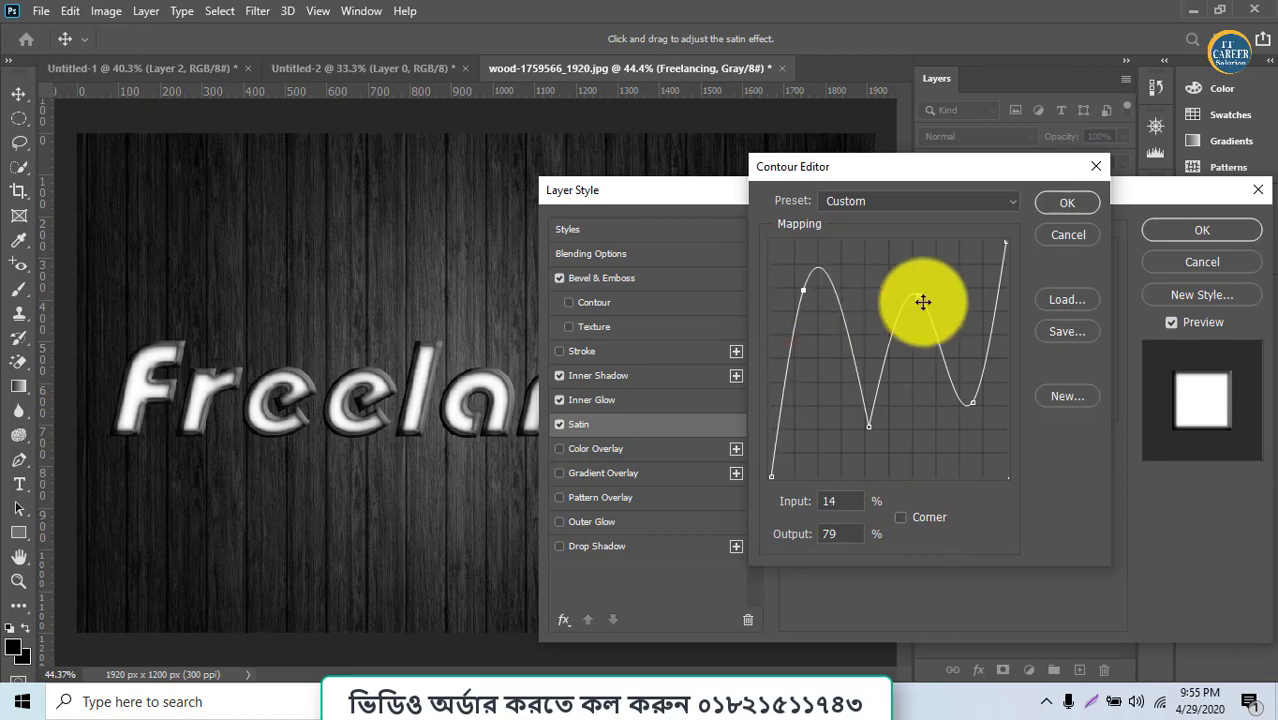
pyautogui.moveTo(917, 297); pyautogui.dragTo(940, 292)
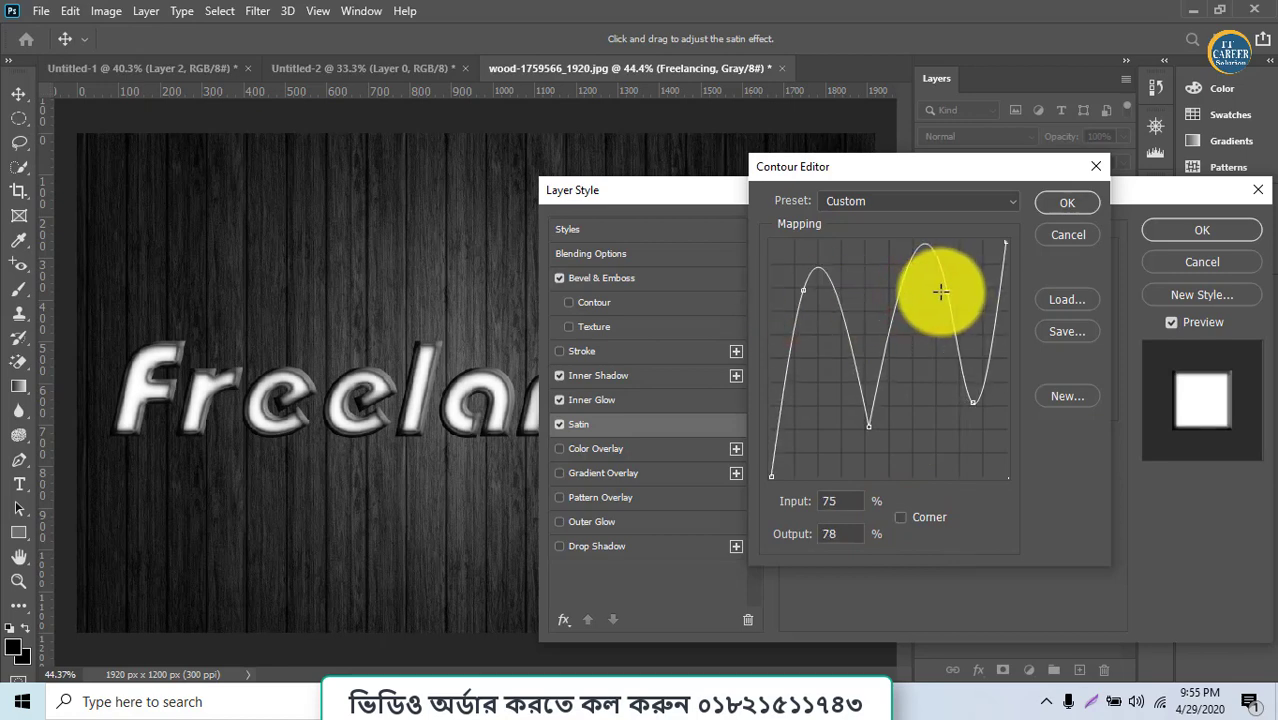
pyautogui.moveTo(869, 426); pyautogui.dragTo(869, 459)
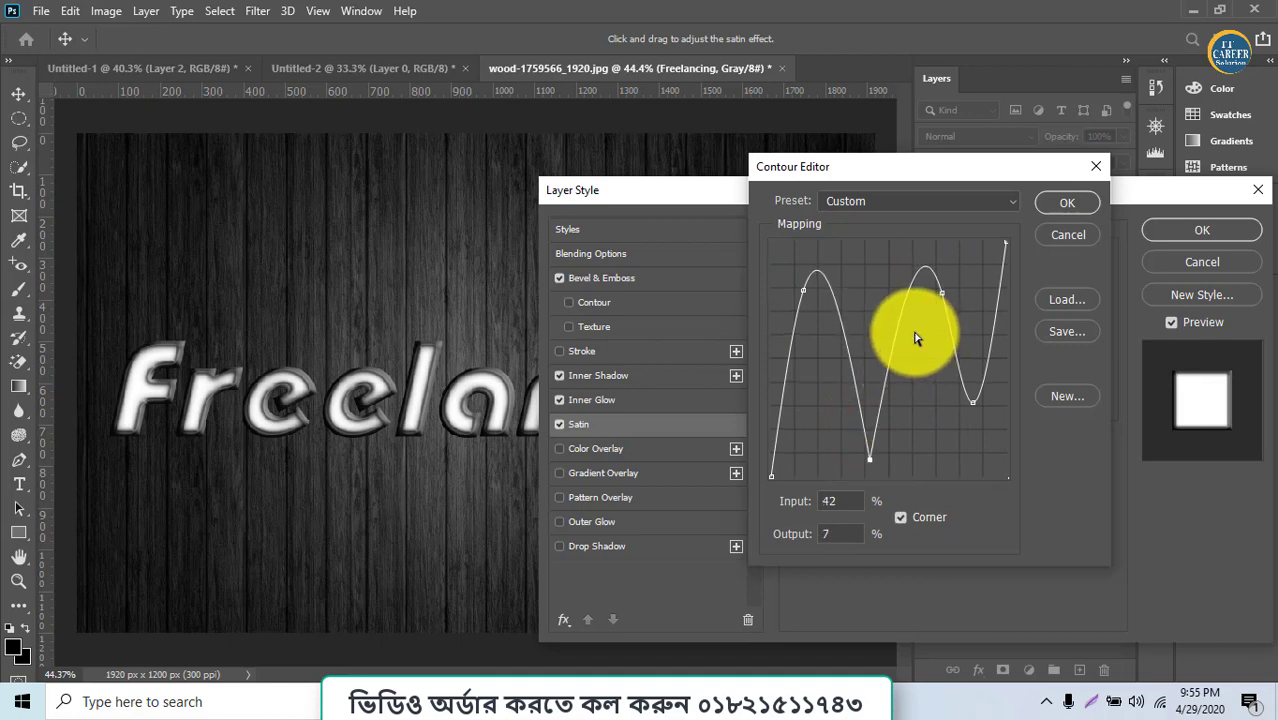
pyautogui.click(900, 517)
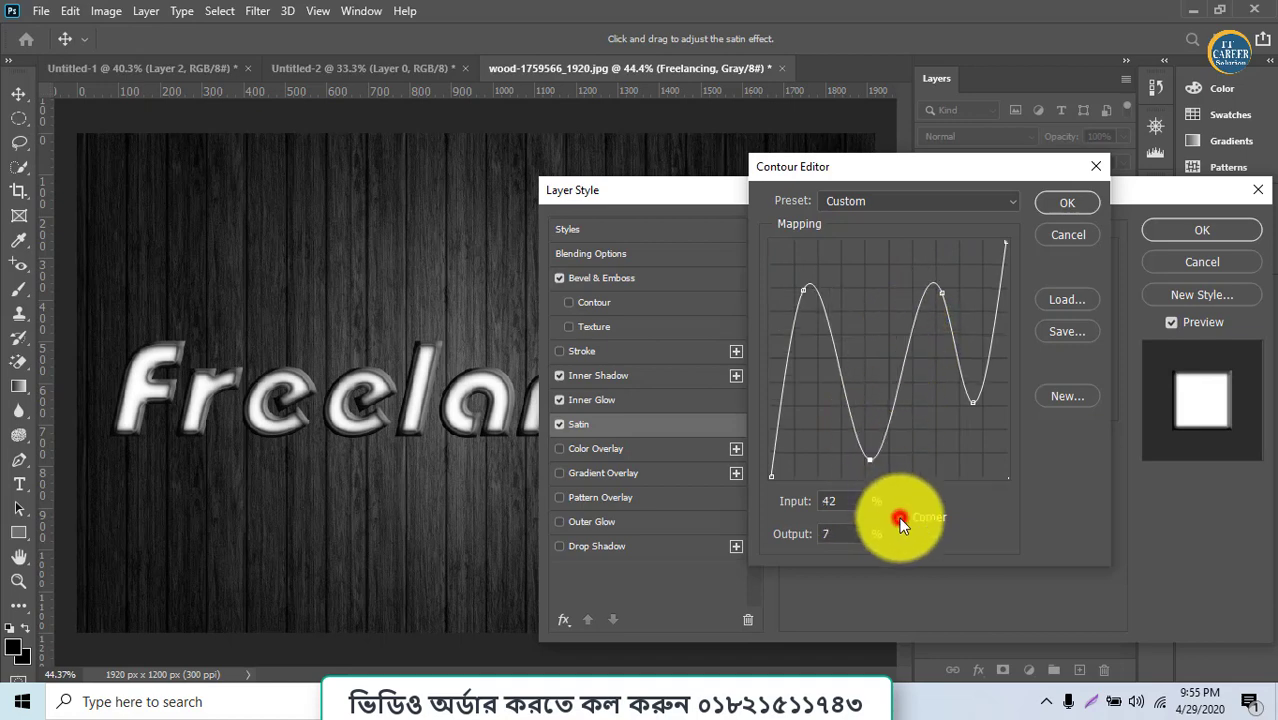
# - Fine-tune the wave contour's peaks and dips and confirm the custom curve
pyautogui.moveTo(869, 458); pyautogui.dragTo(866, 444)
pyautogui.moveTo(943, 290)
pyautogui.mouseDown()
pyautogui.moveTo(958, 299)
pyautogui.moveTo(954, 318)
pyautogui.mouseUp()
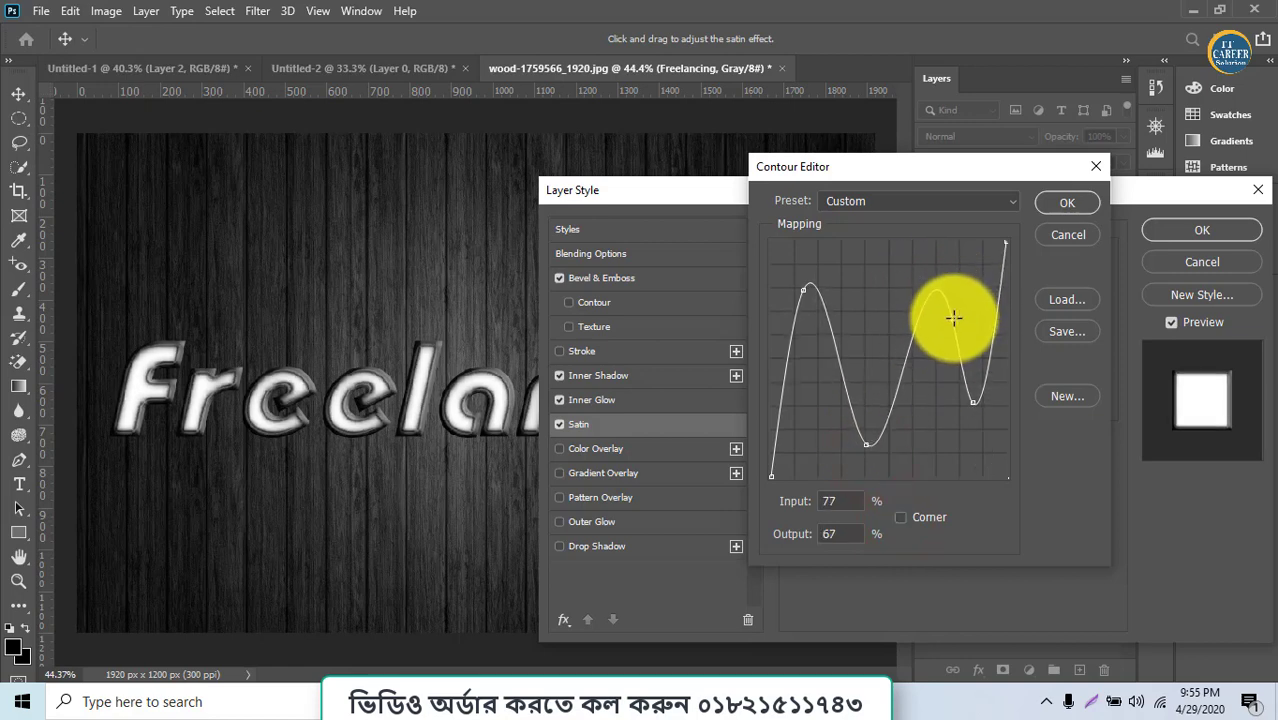
pyautogui.moveTo(804, 290)
pyautogui.mouseDown()
pyautogui.moveTo(781, 348)
pyautogui.moveTo(802, 297)
pyautogui.moveTo(813, 317)
pyautogui.moveTo(801, 327)
pyautogui.mouseUp()
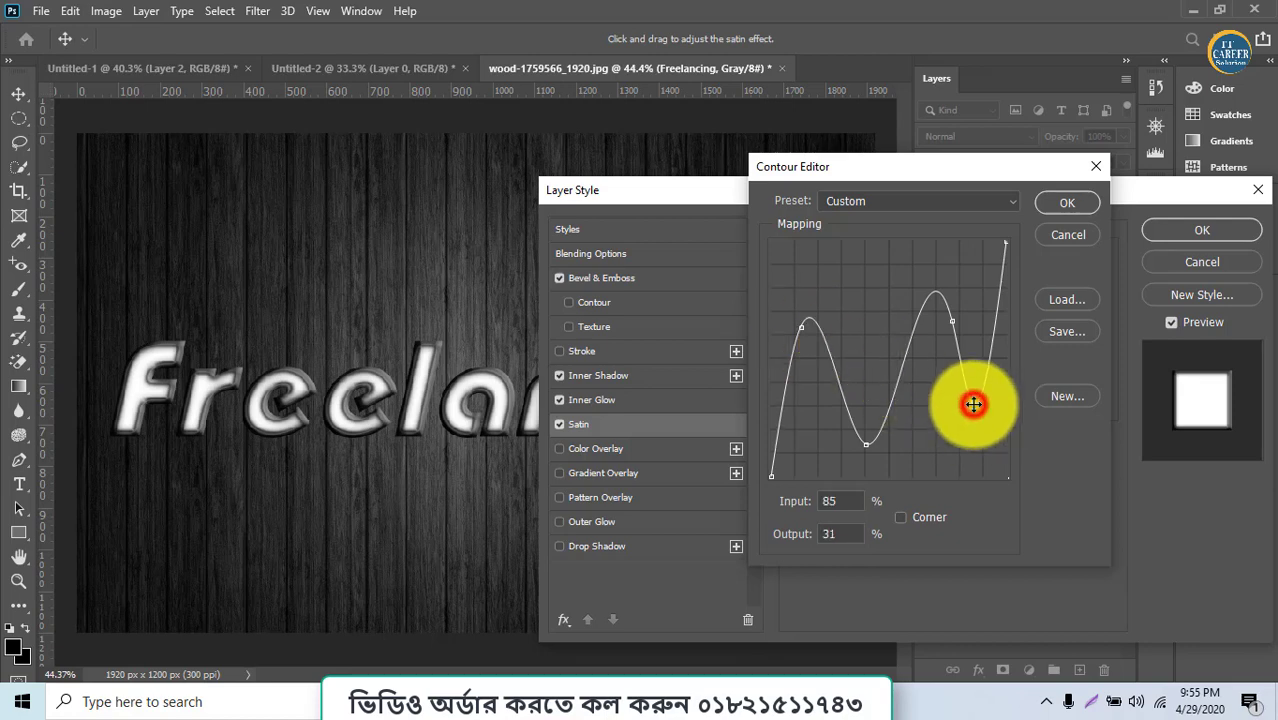
pyautogui.moveTo(973, 404); pyautogui.dragTo(989, 417)
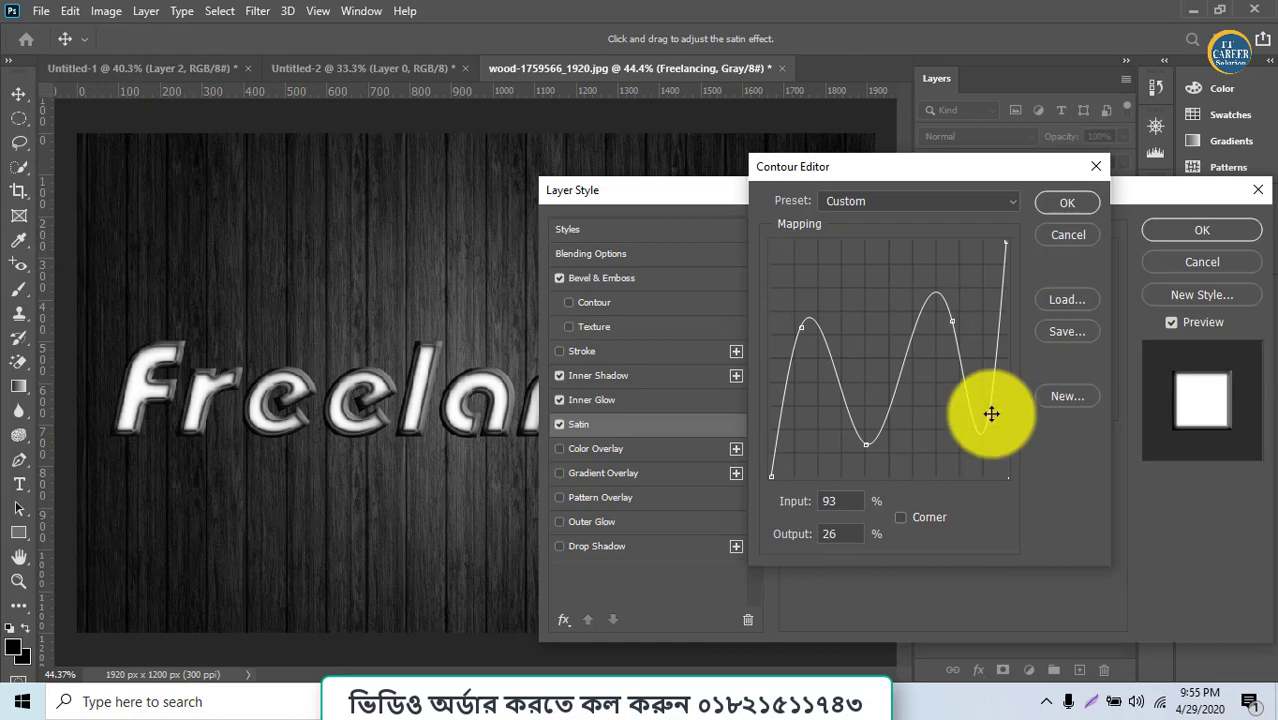
pyautogui.click(1068, 205)
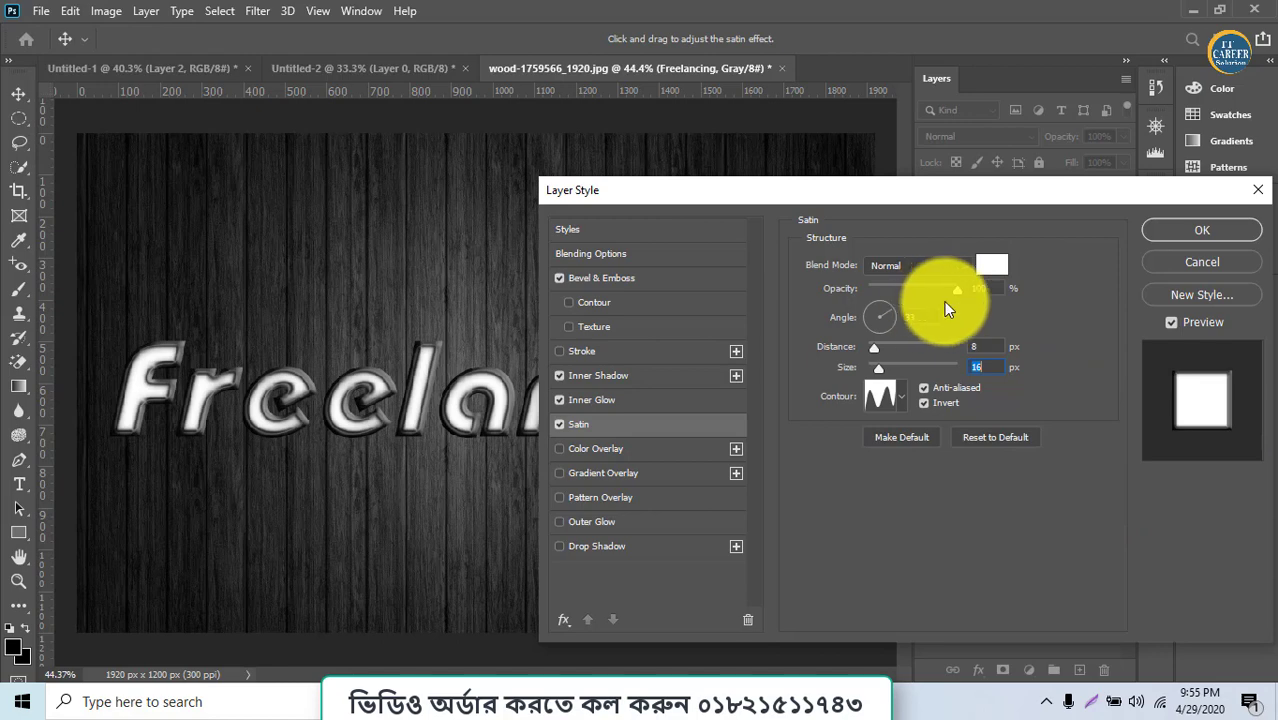
# - Lower satin opacity to 83%, keep the angle at 33°, and shrink distance to 1 px, size to 4 px
pyautogui.moveTo(953, 295); pyautogui.dragTo(943, 294)
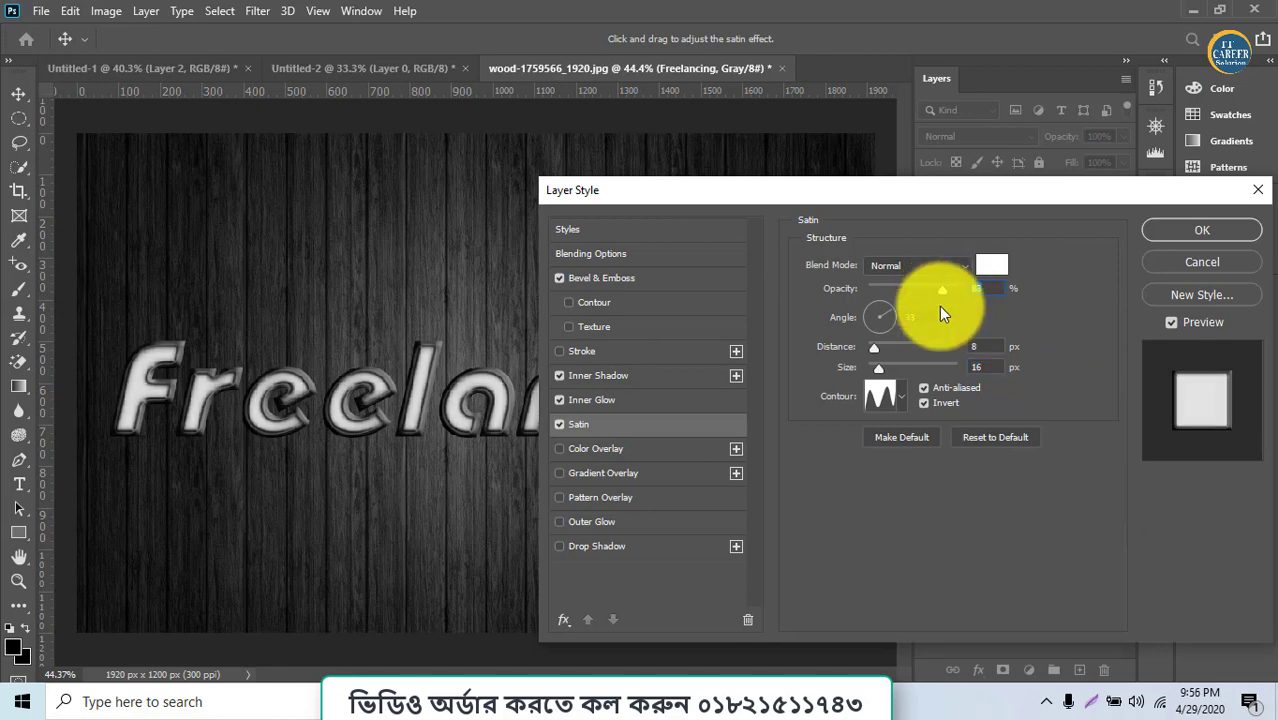
pyautogui.click(888, 316)
pyautogui.moveTo(888, 315); pyautogui.dragTo(886, 304)
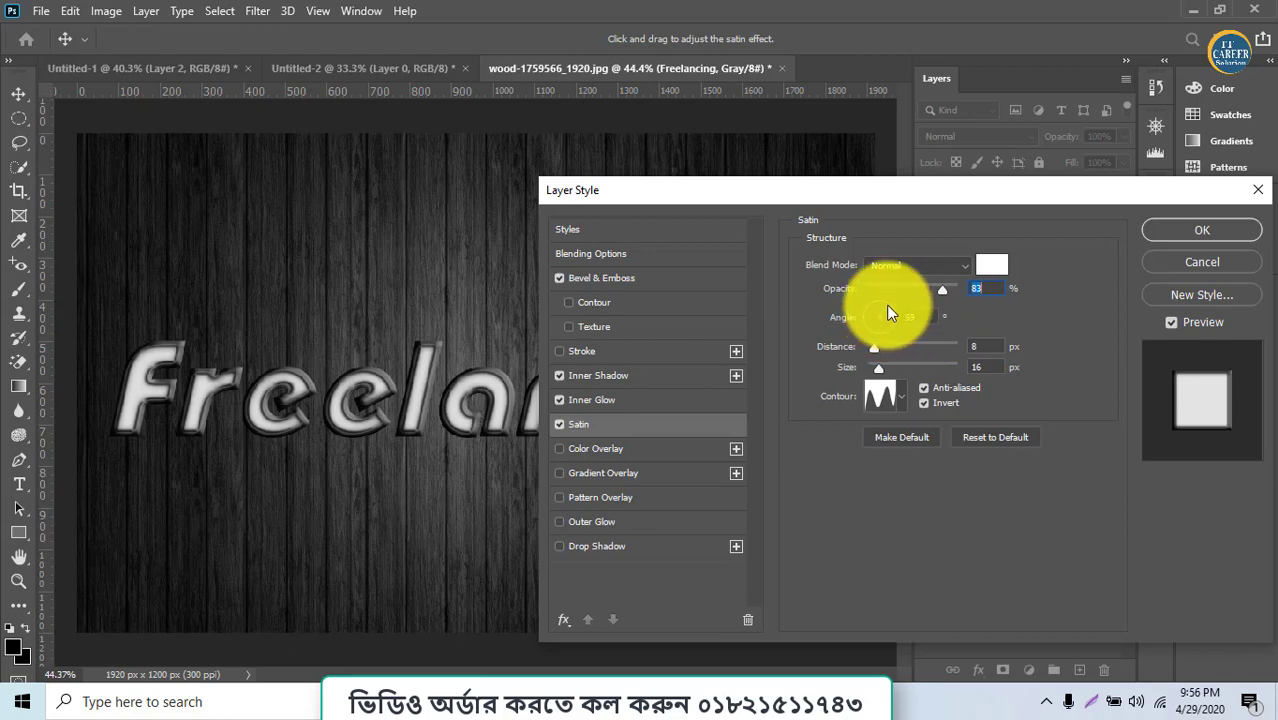
pyautogui.click(896, 317)
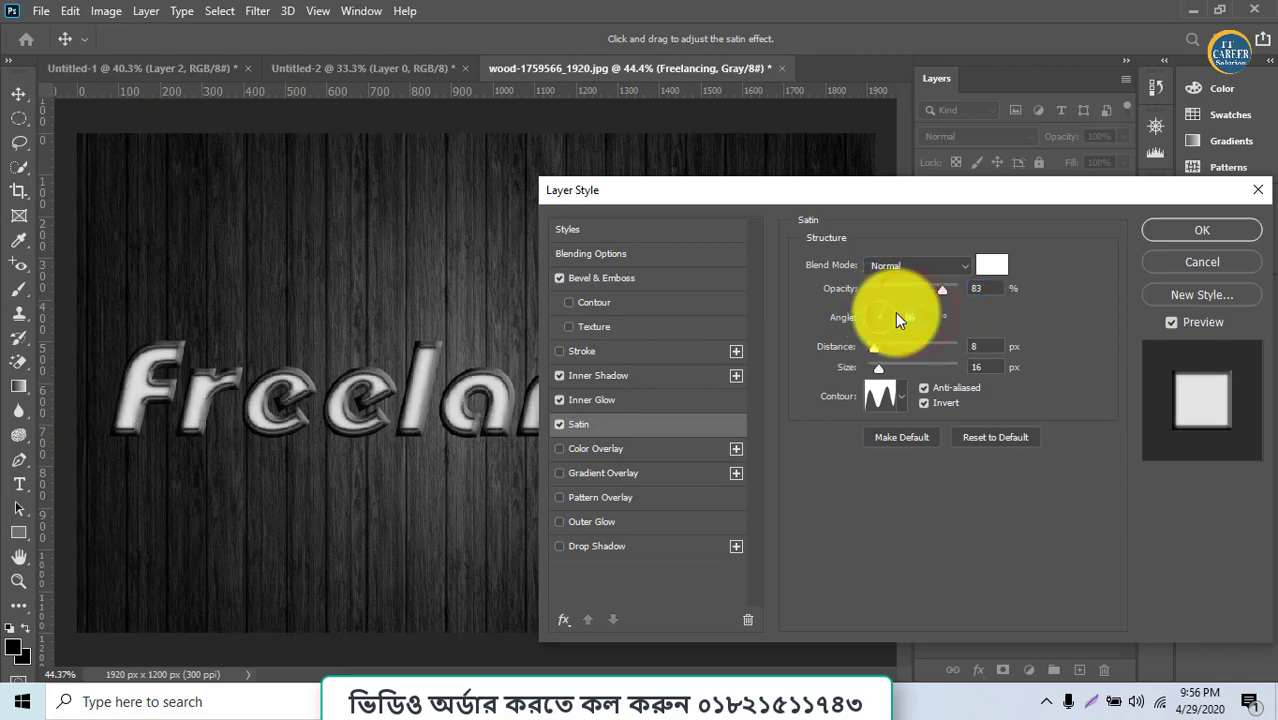
pyautogui.click(896, 317)
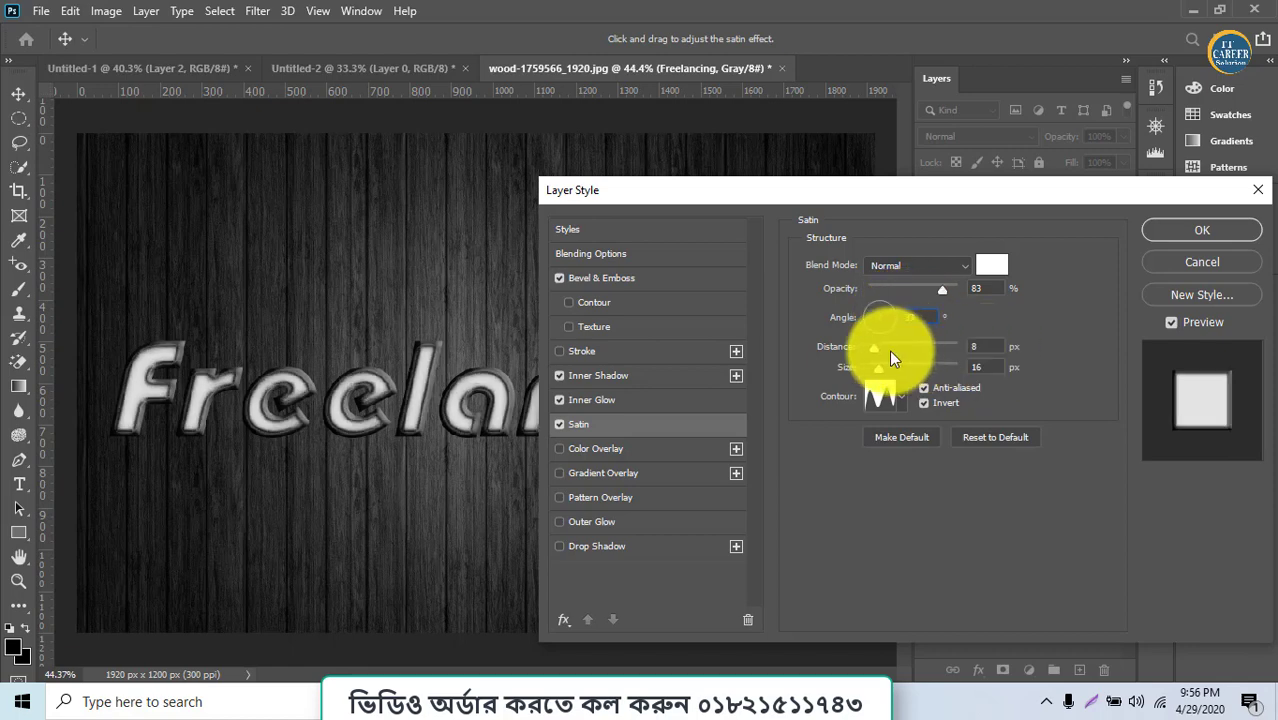
pyautogui.moveTo(874, 350); pyautogui.dragTo(867, 348)
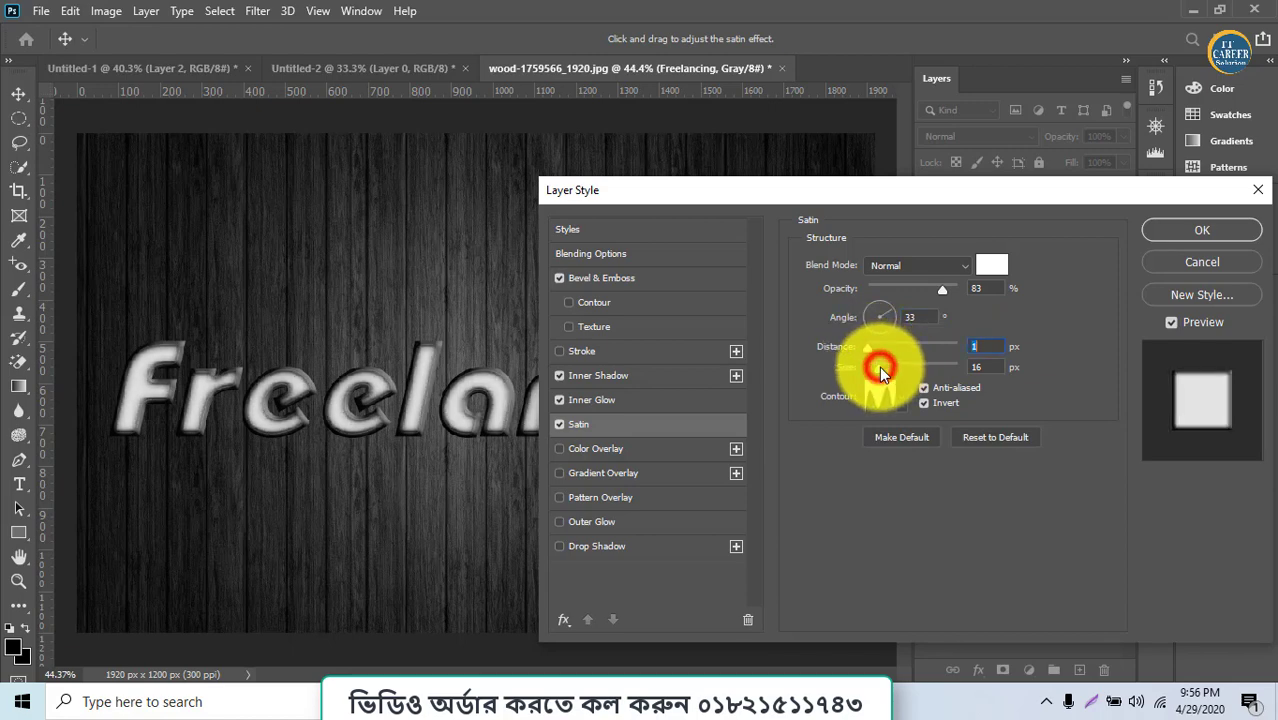
pyautogui.moveTo(882, 367); pyautogui.dragTo(871, 376)
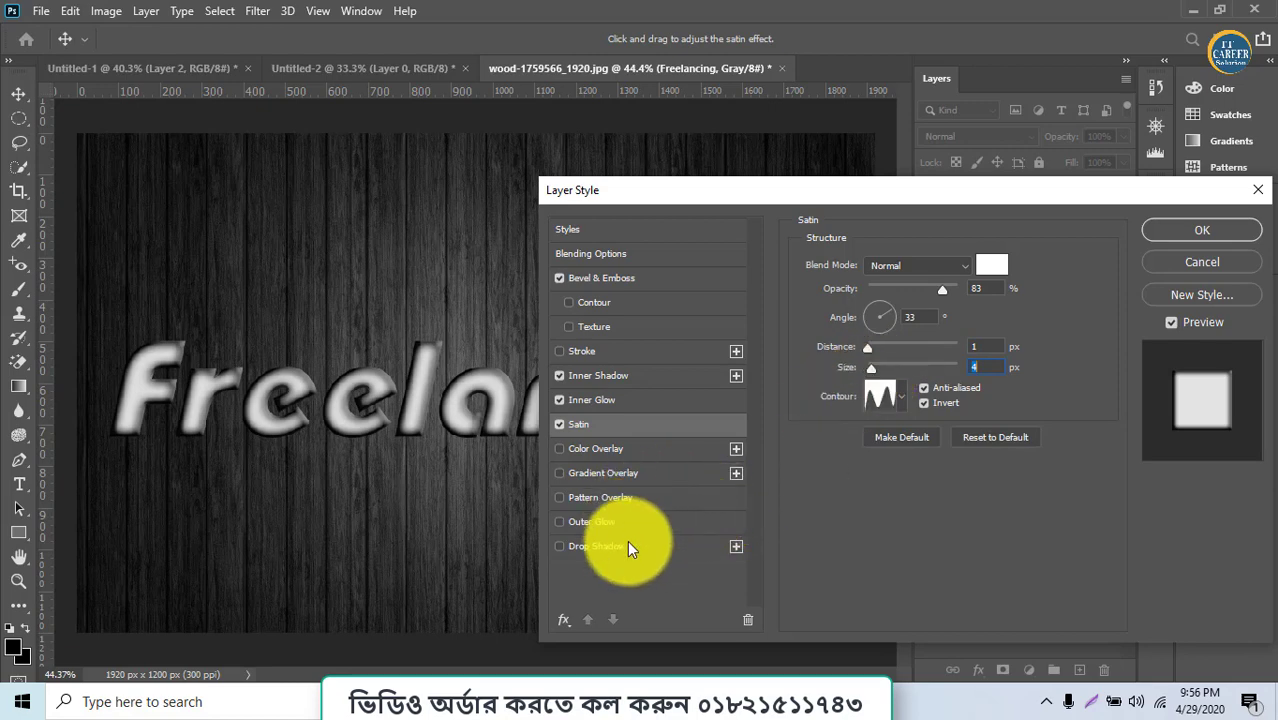
# - Add a drop shadow with distance 6 px, spread 3% and size 13 px
pyautogui.click(590, 550)
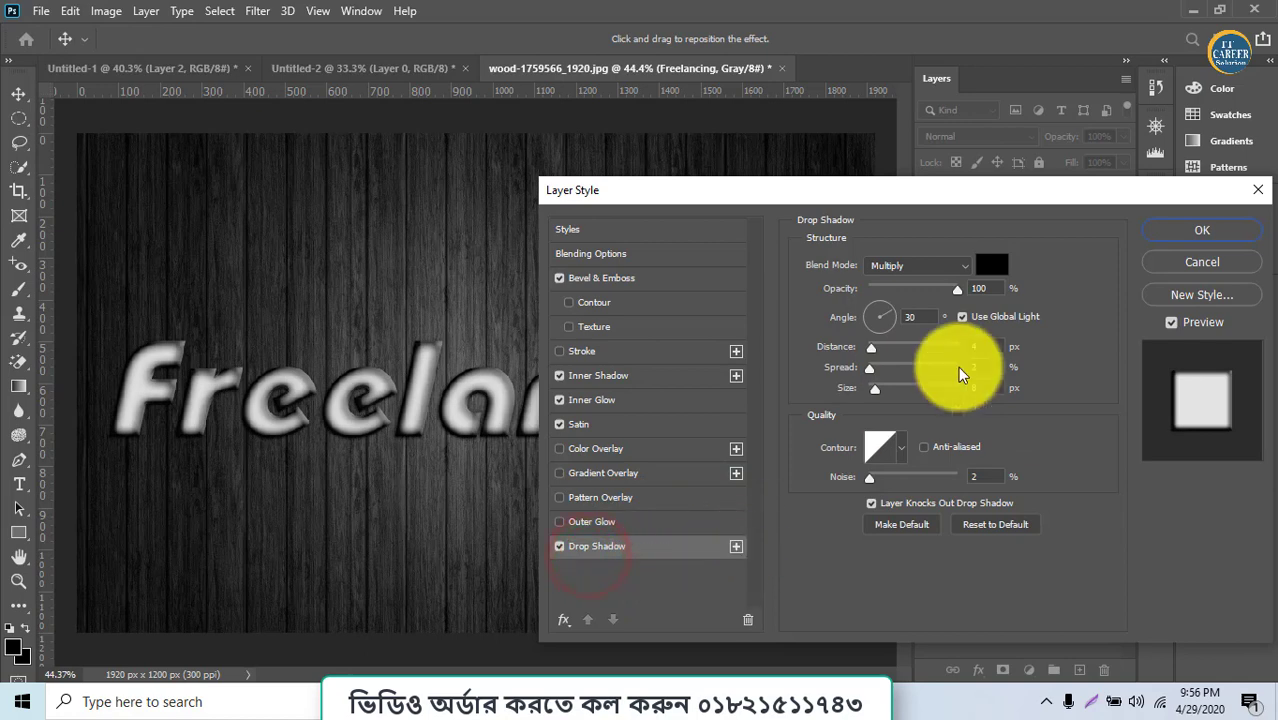
pyautogui.moveTo(871, 347); pyautogui.dragTo(868, 358)
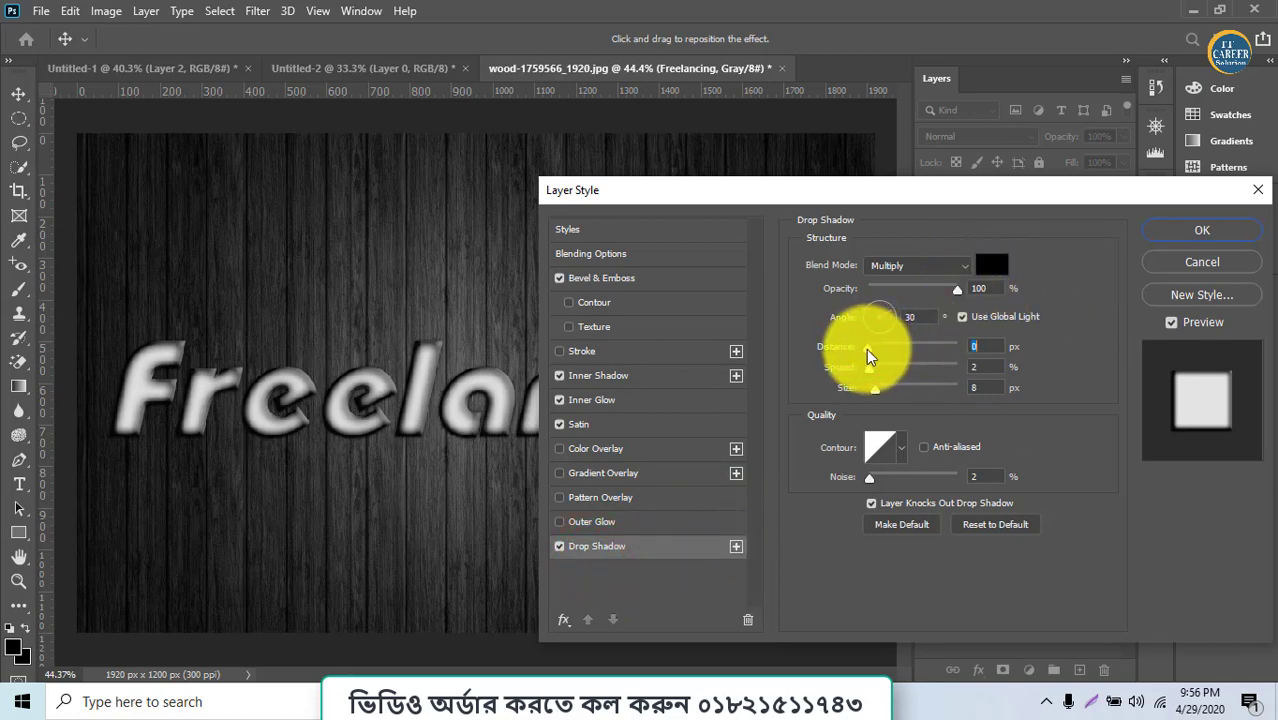
pyautogui.moveTo(868, 358); pyautogui.dragTo(873, 378)
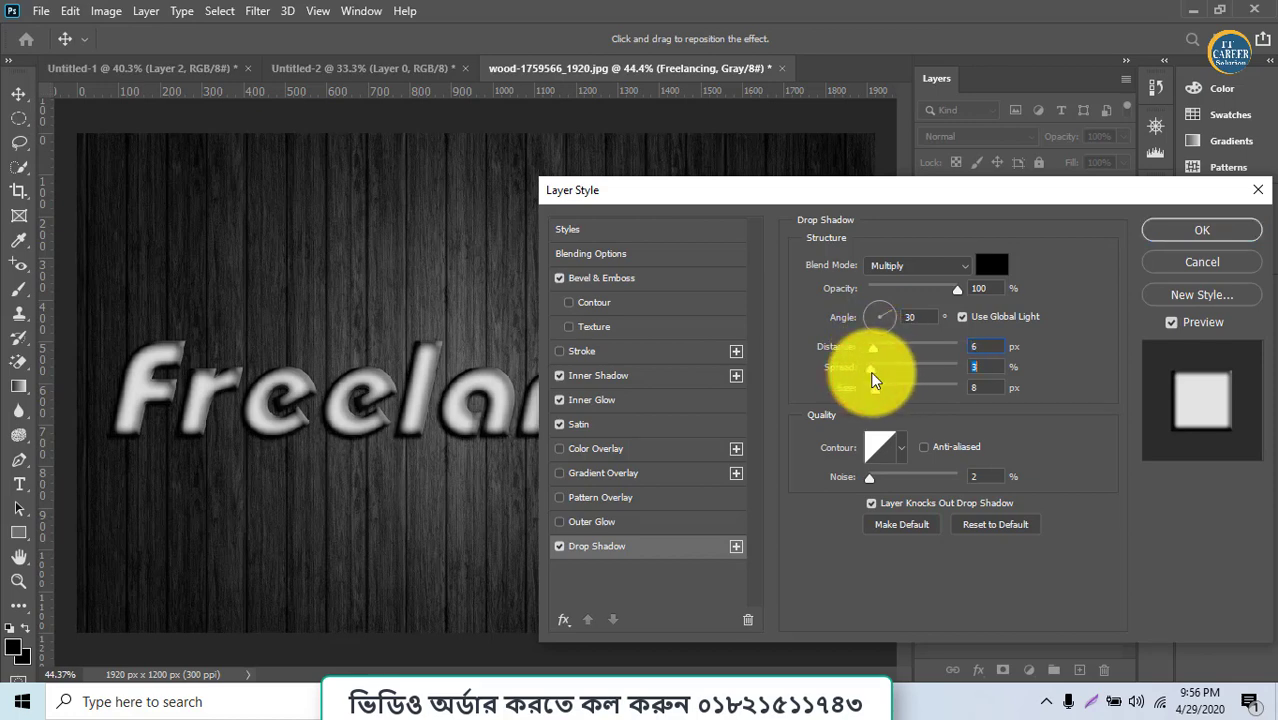
pyautogui.moveTo(873, 387); pyautogui.dragTo(878, 390)
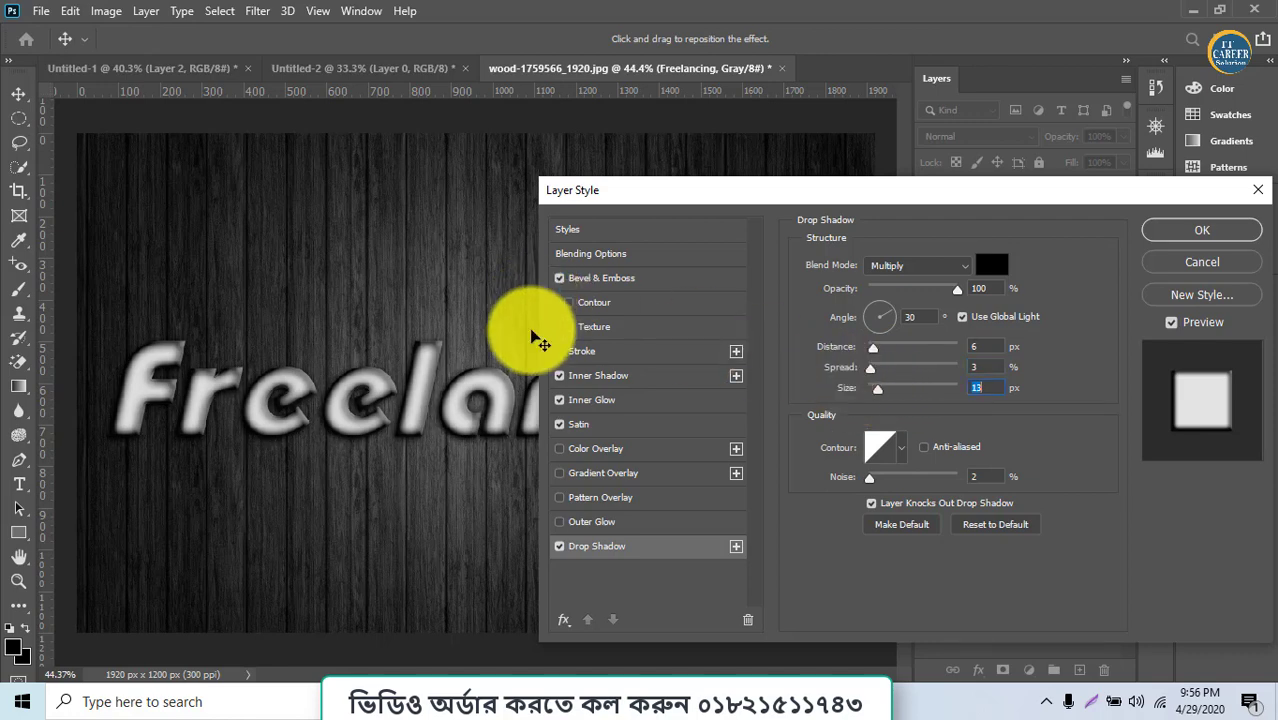
# - Add an outer glow at 0% opacity and enable Pattern Overlay
pyautogui.click(577, 523)
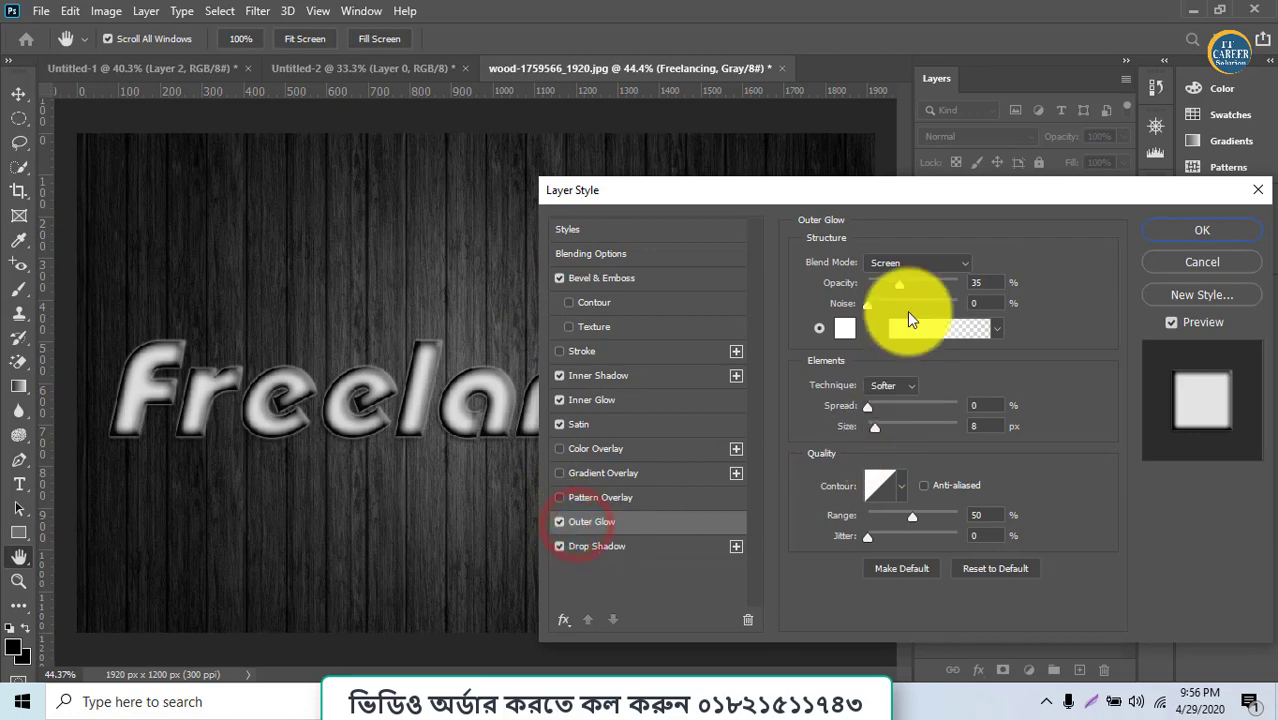
pyautogui.moveTo(897, 284)
pyautogui.mouseDown()
pyautogui.moveTo(868, 284)
pyautogui.moveTo(929, 288)
pyautogui.moveTo(778, 410)
pyautogui.mouseUp()
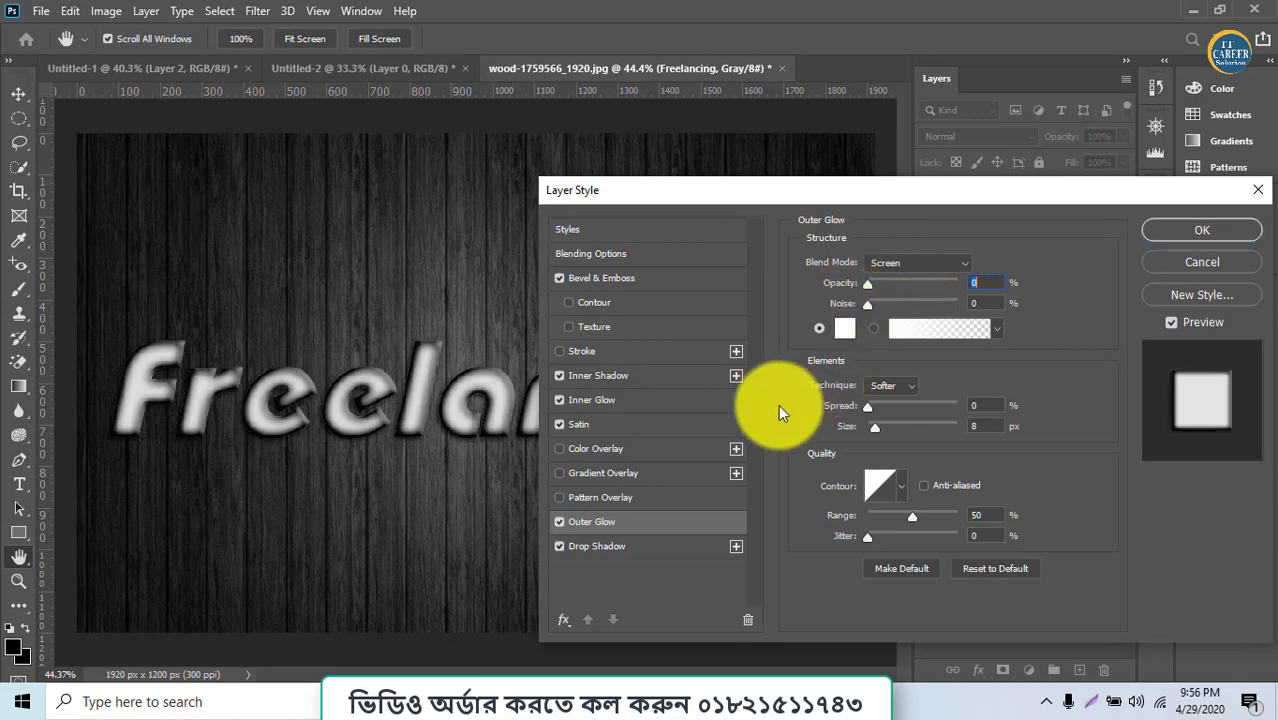
pyautogui.click(626, 497)
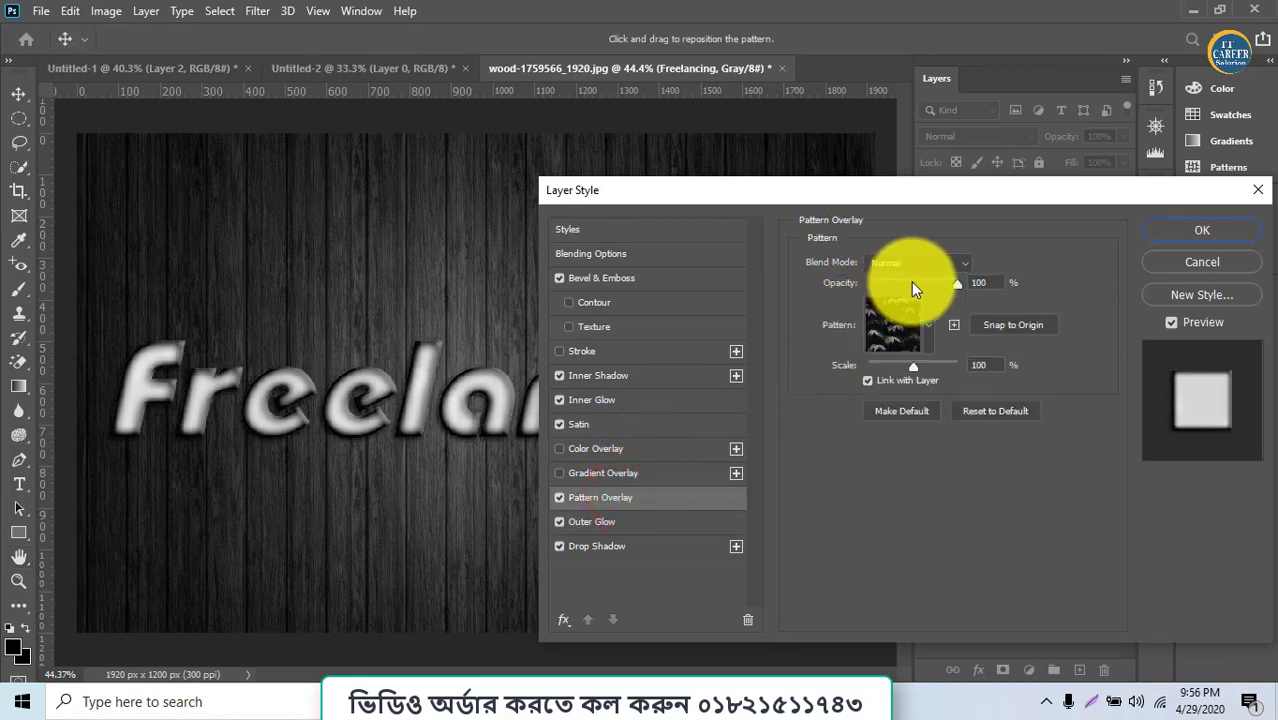
# - Preview the second Grass pattern as the overlay, then replace Pattern Overlay with Gradient Overlay
pyautogui.click(899, 320)
pyautogui.click(800, 410)
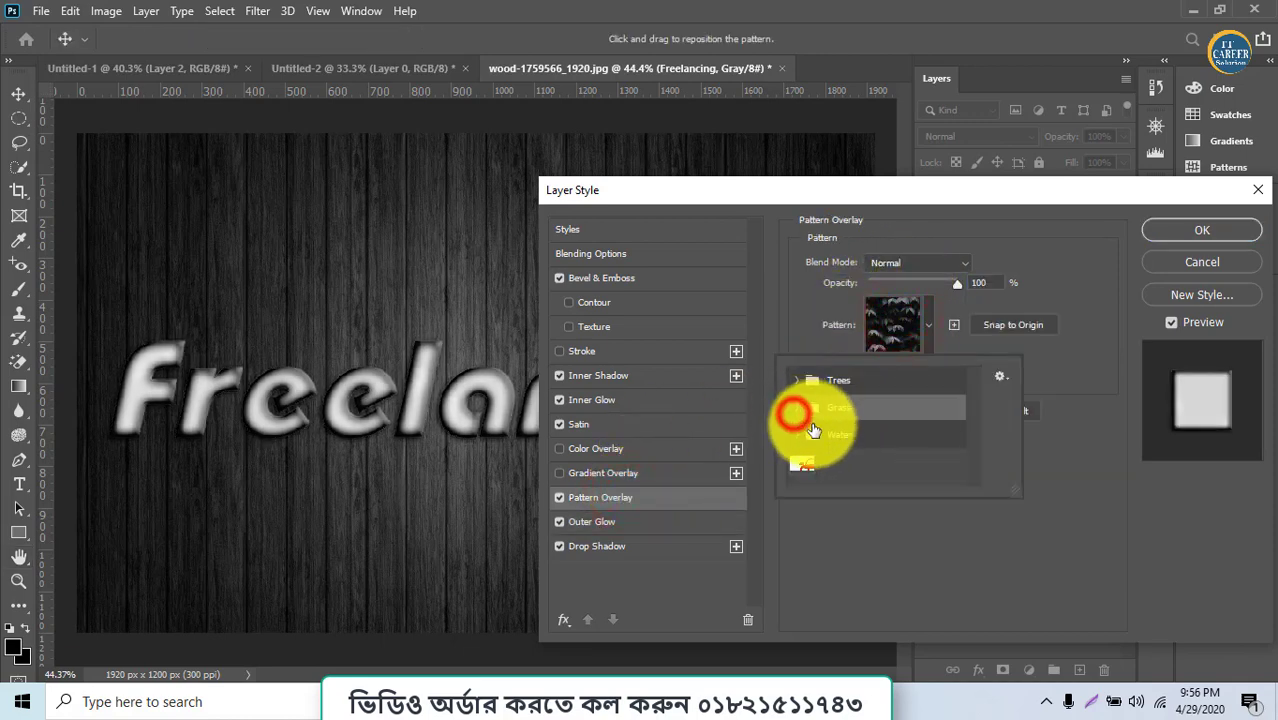
pyautogui.click(798, 410)
pyautogui.click(823, 432)
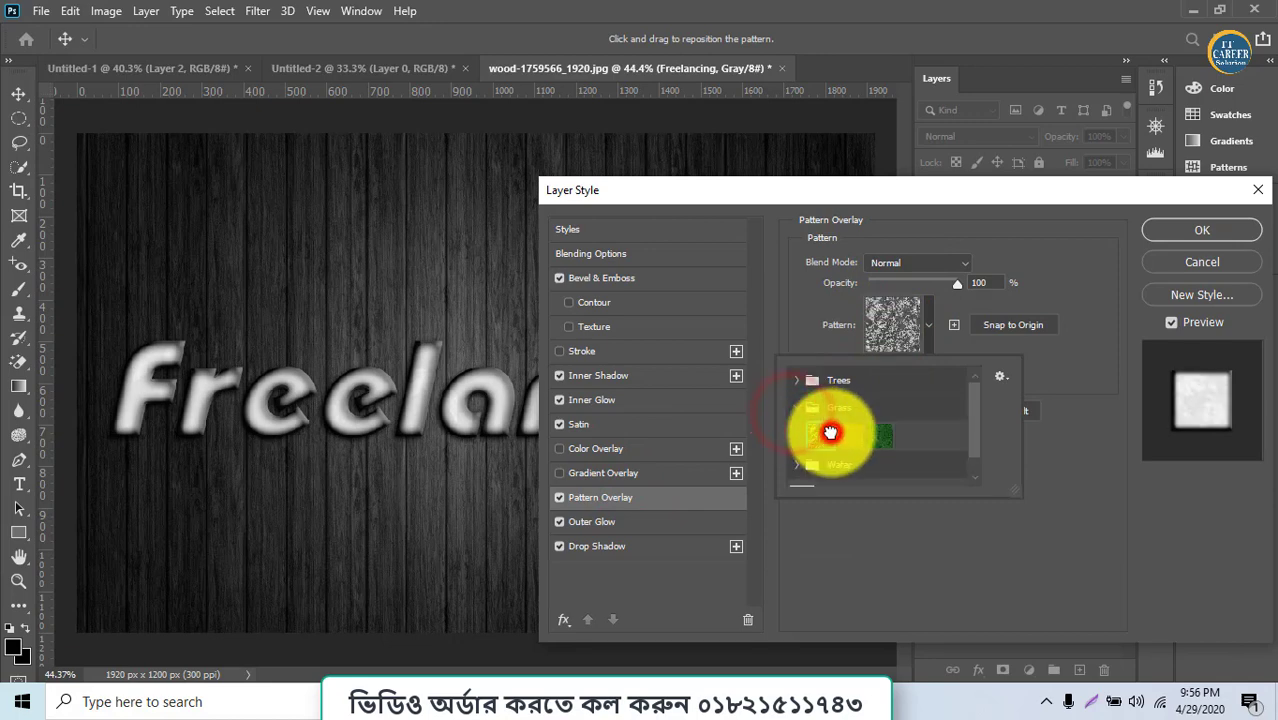
pyautogui.click(850, 436)
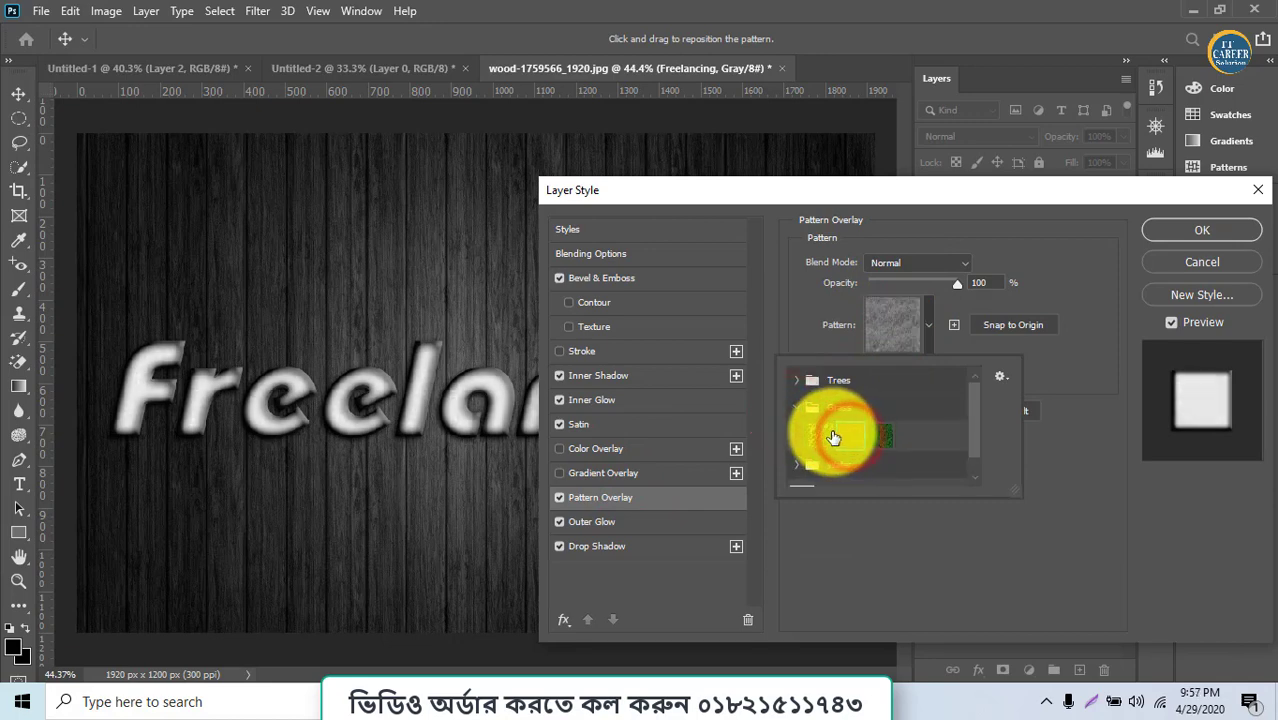
pyautogui.click(559, 518)
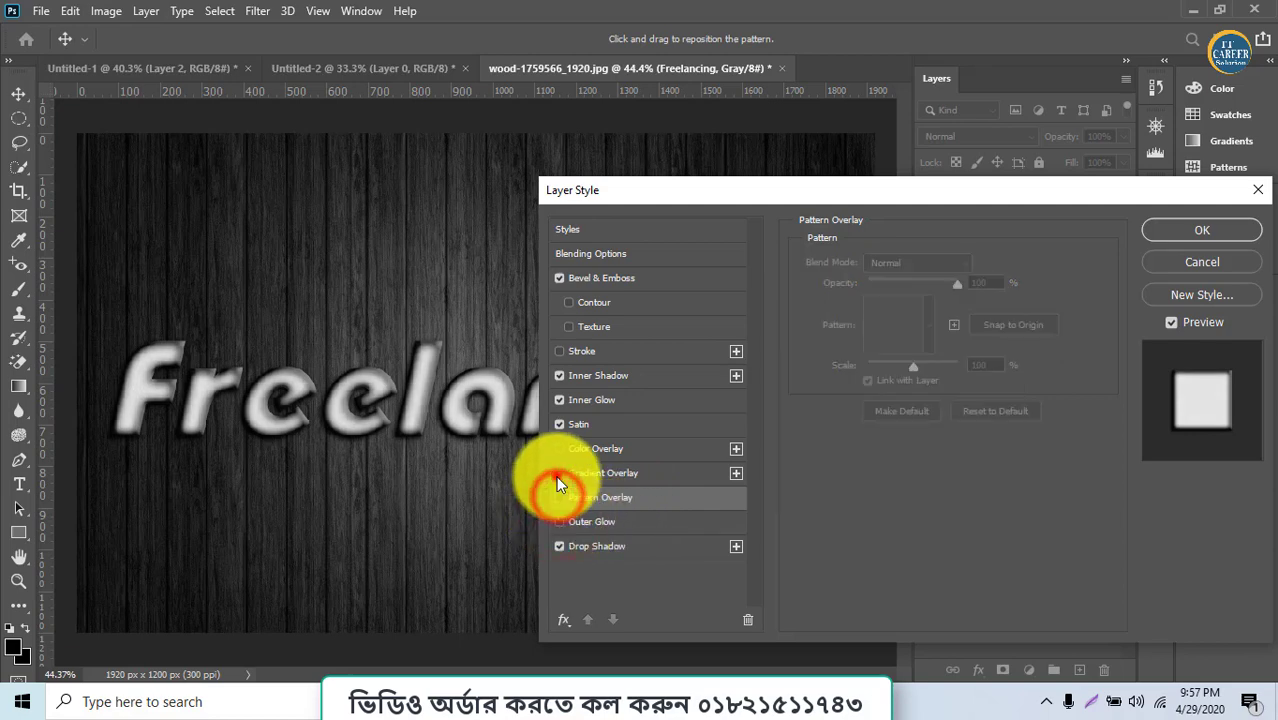
pyautogui.click(559, 473)
# - Try the Purple_03 gradient for the gradient overlay in the gradient editor
pyautogui.click(608, 473)
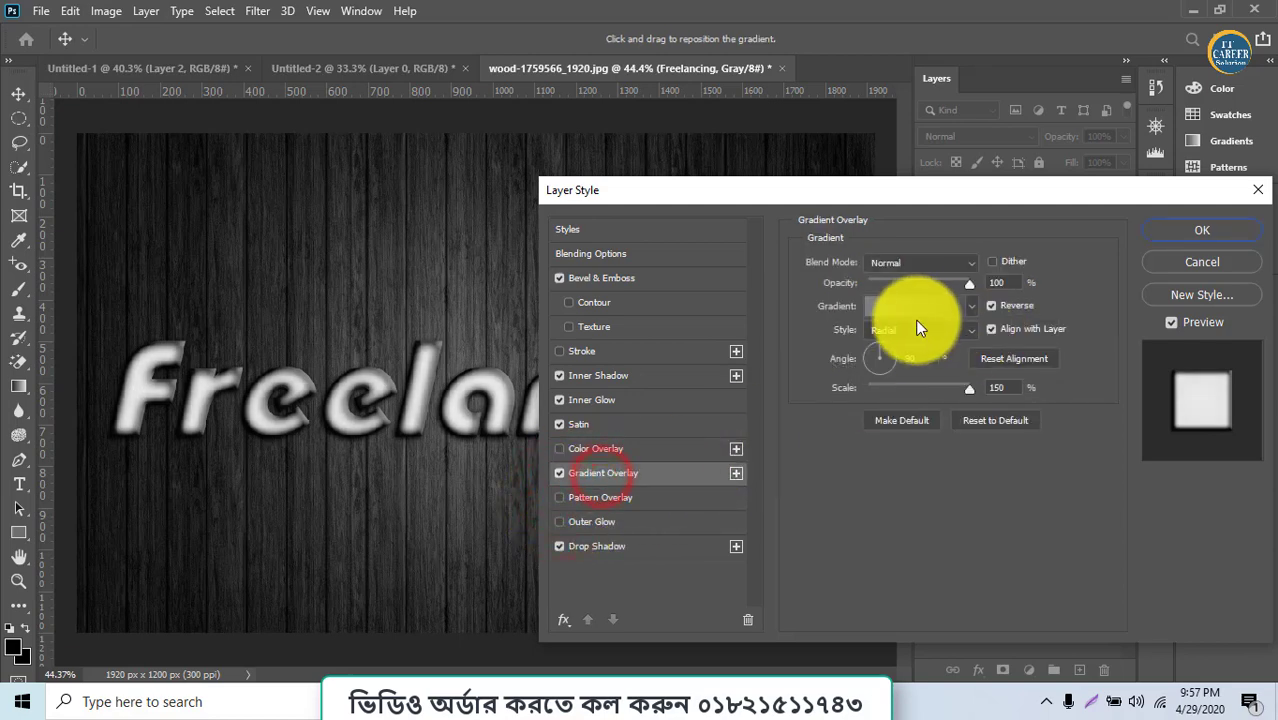
pyautogui.click(916, 308)
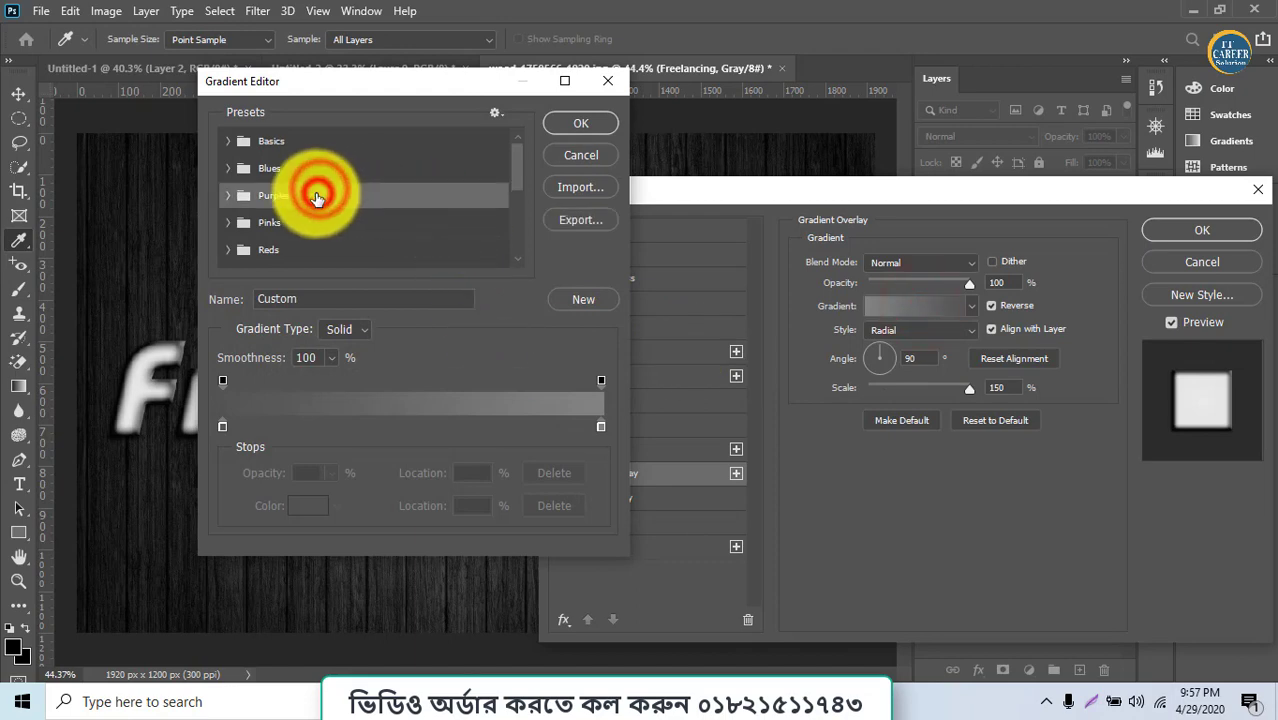
pyautogui.click(228, 195)
pyautogui.click(303, 230)
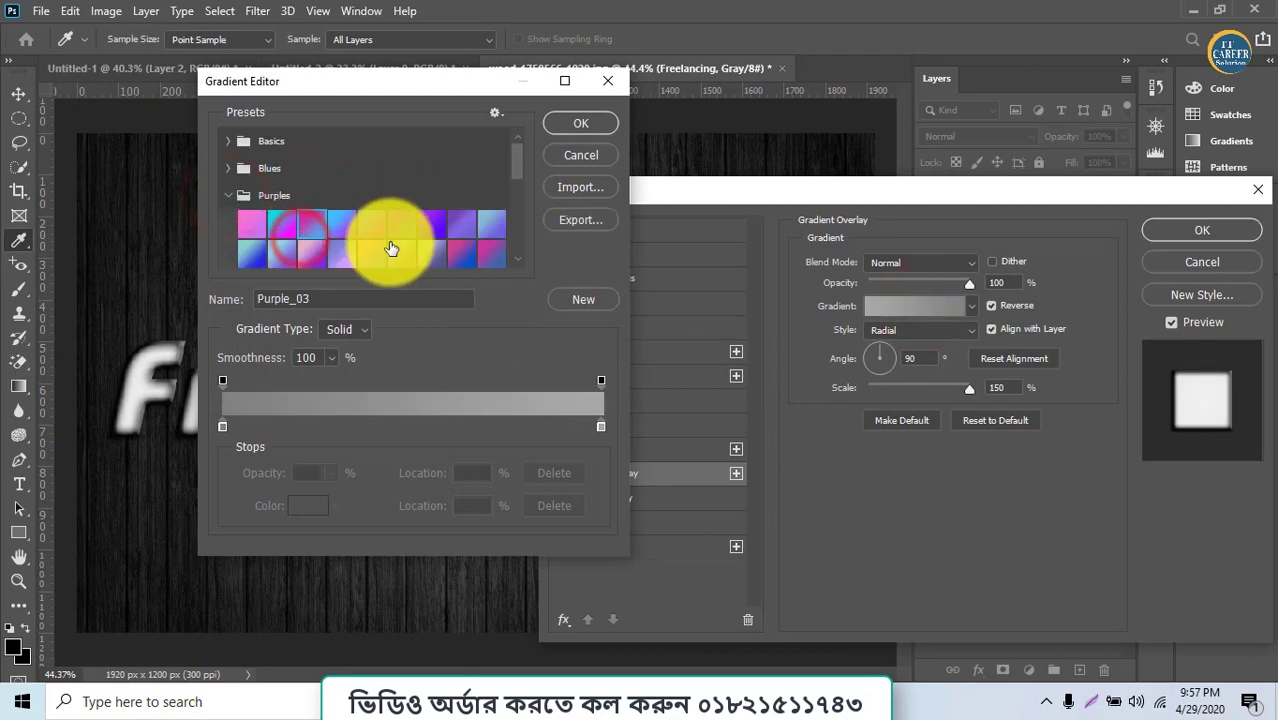
pyautogui.click(580, 126)
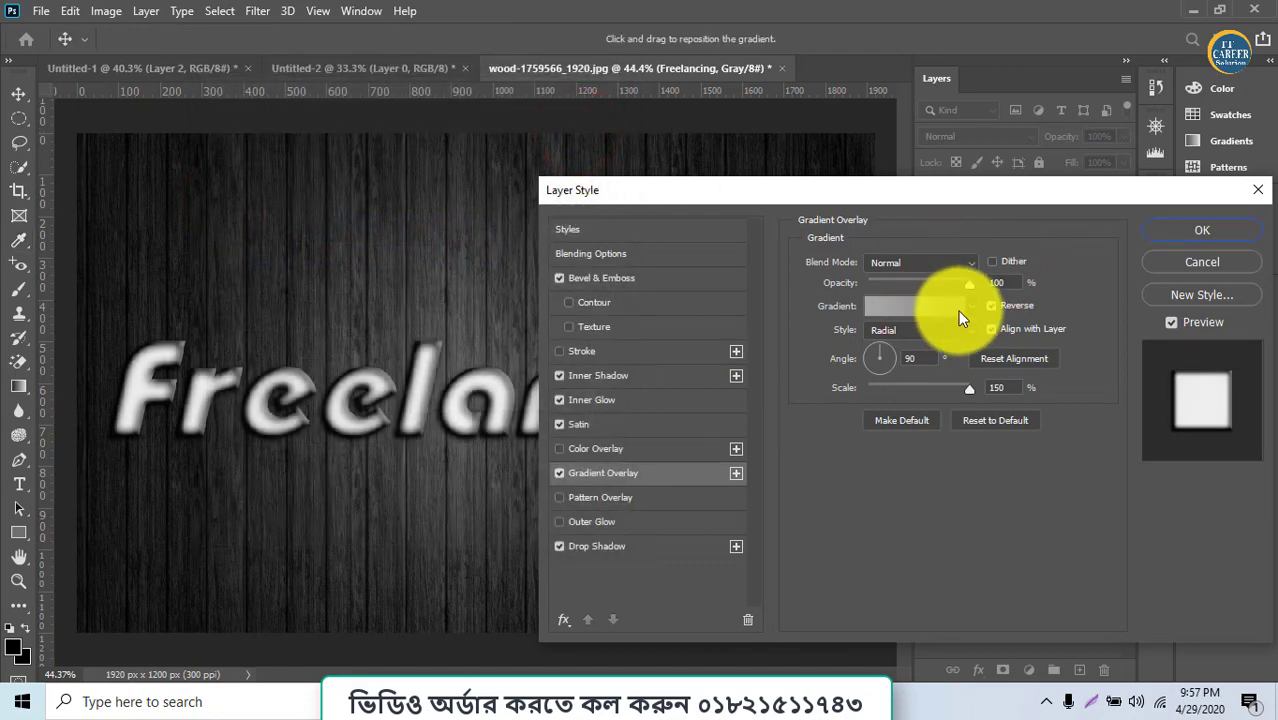
# - Browse the Basics and Blues gradient presets and pick a light Blues preset
pyautogui.click(970, 306)
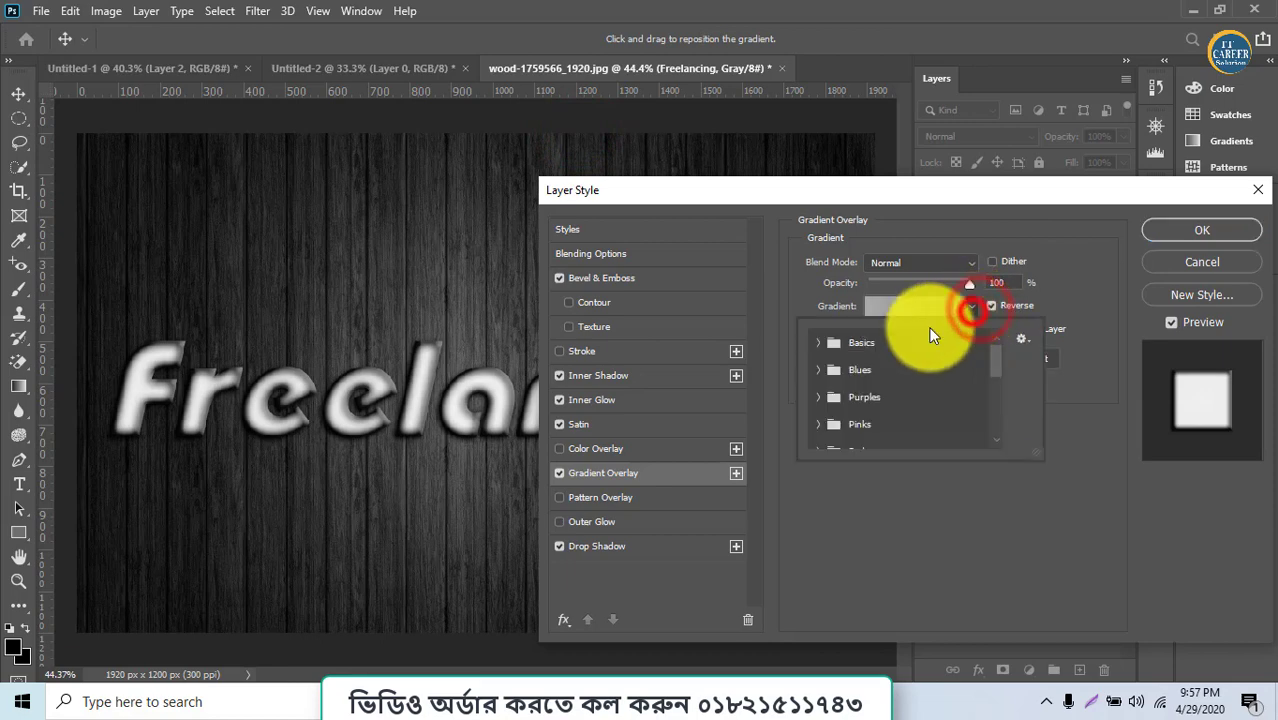
pyautogui.click(818, 343)
pyautogui.click(842, 371)
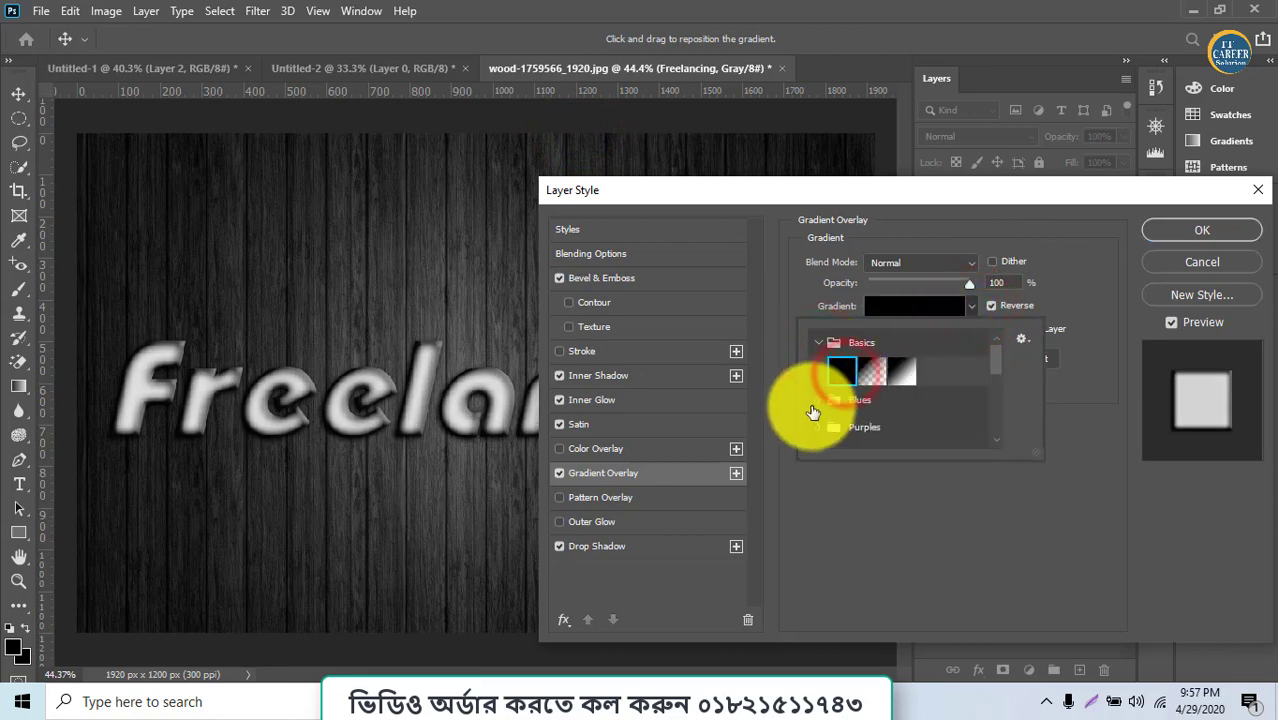
pyautogui.click(818, 401)
pyautogui.click(838, 426)
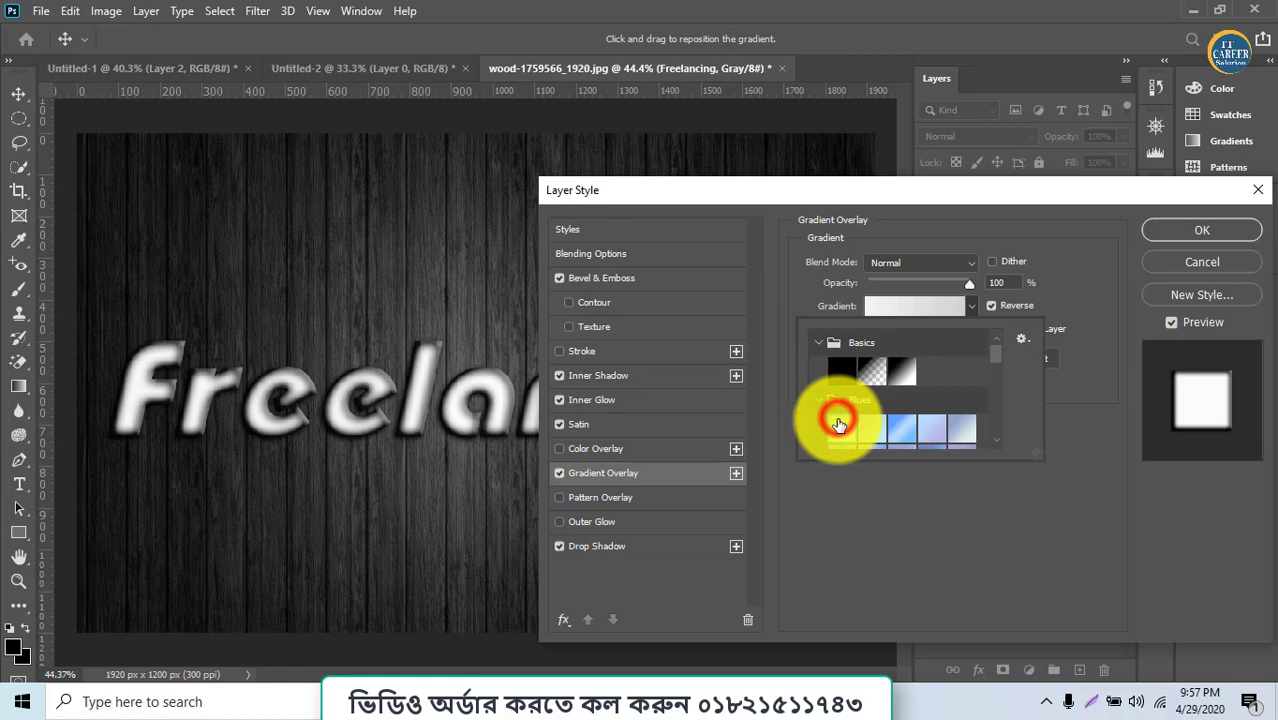
pyautogui.click(893, 430)
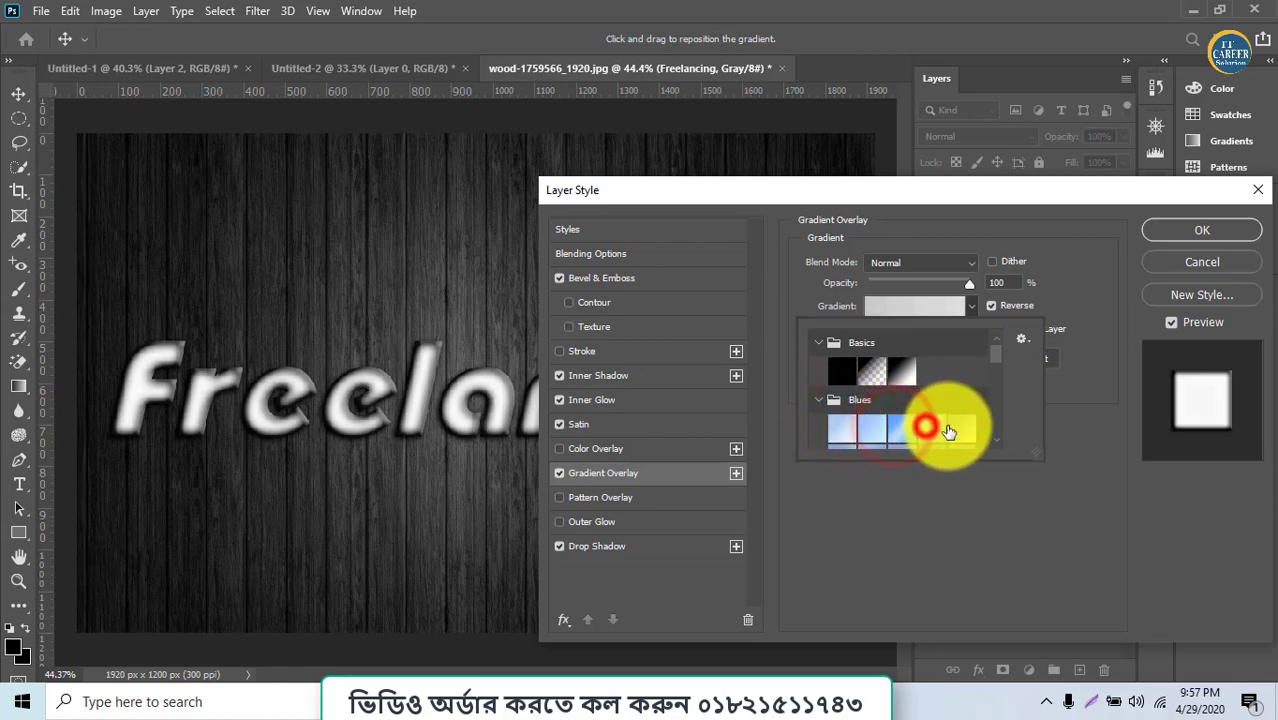
pyautogui.click(871, 508)
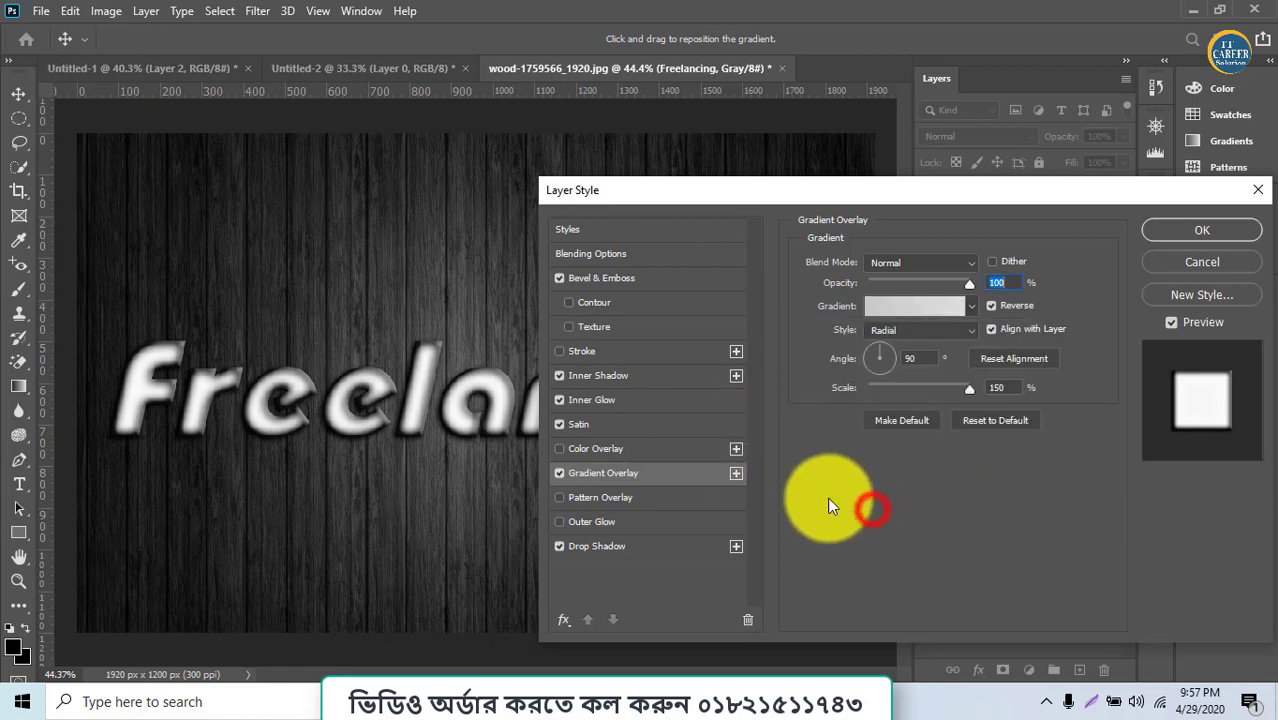
# - Turn off Gradient Overlay and Color Overlay, then apply the layer style
pyautogui.click(560, 473)
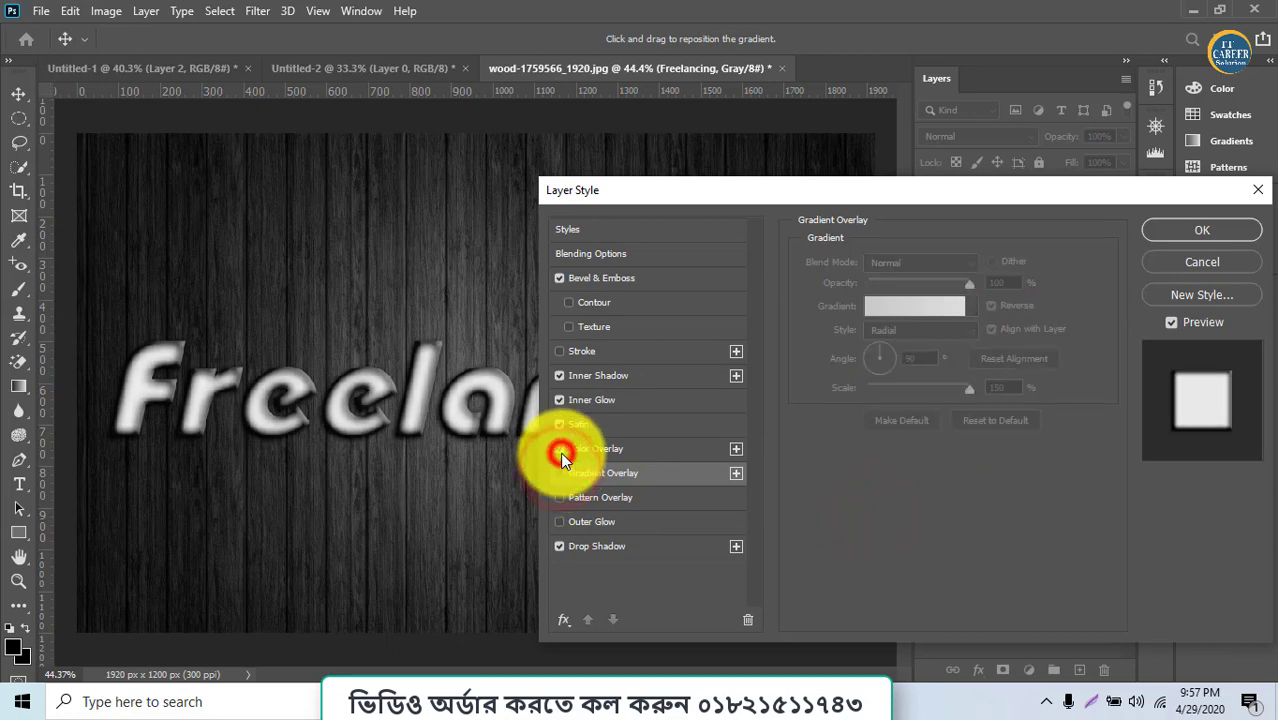
pyautogui.click(560, 450)
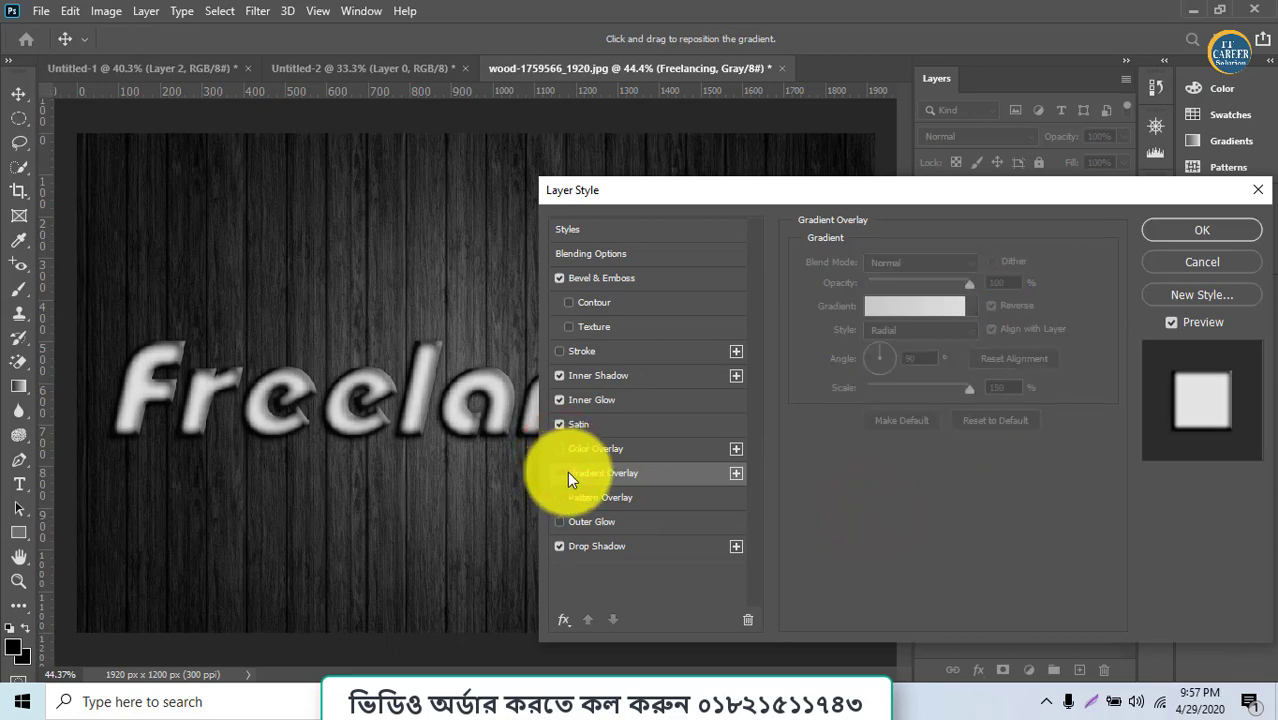
pyautogui.click(1202, 231)
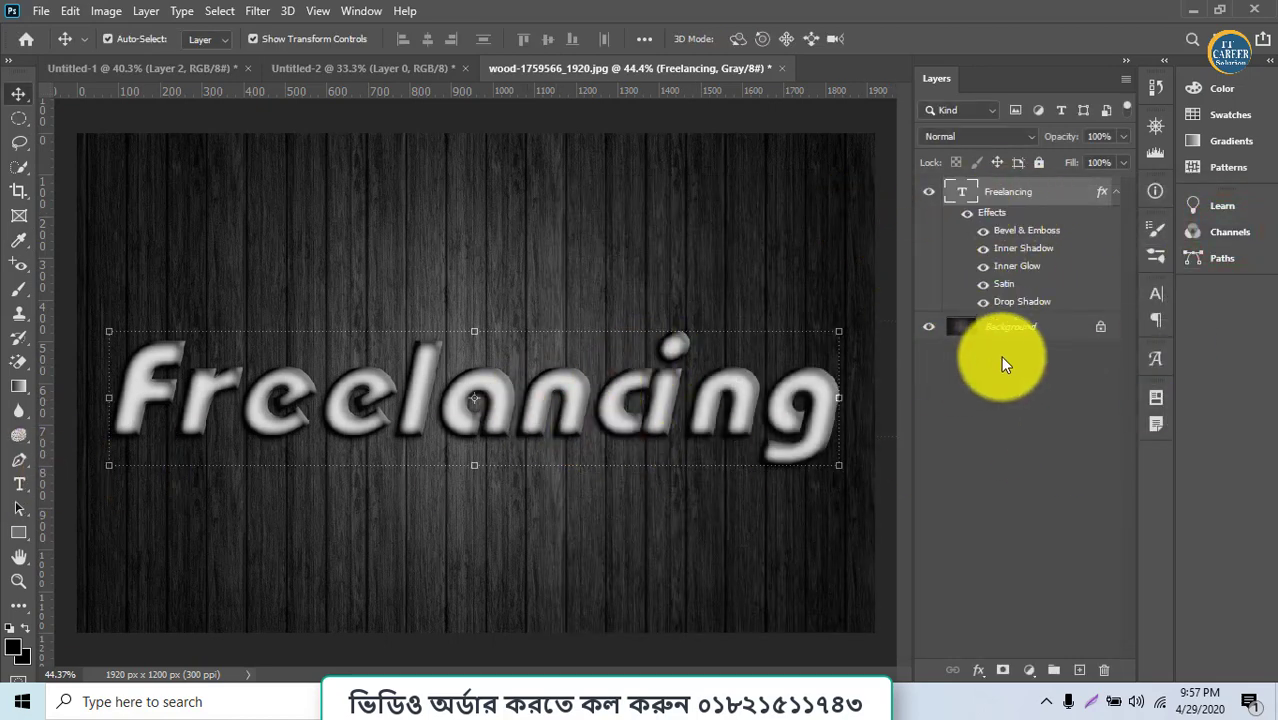
# - Create Layer 1 and paste the Freelancing layer's copied style onto it
pyautogui.click(1078, 671)
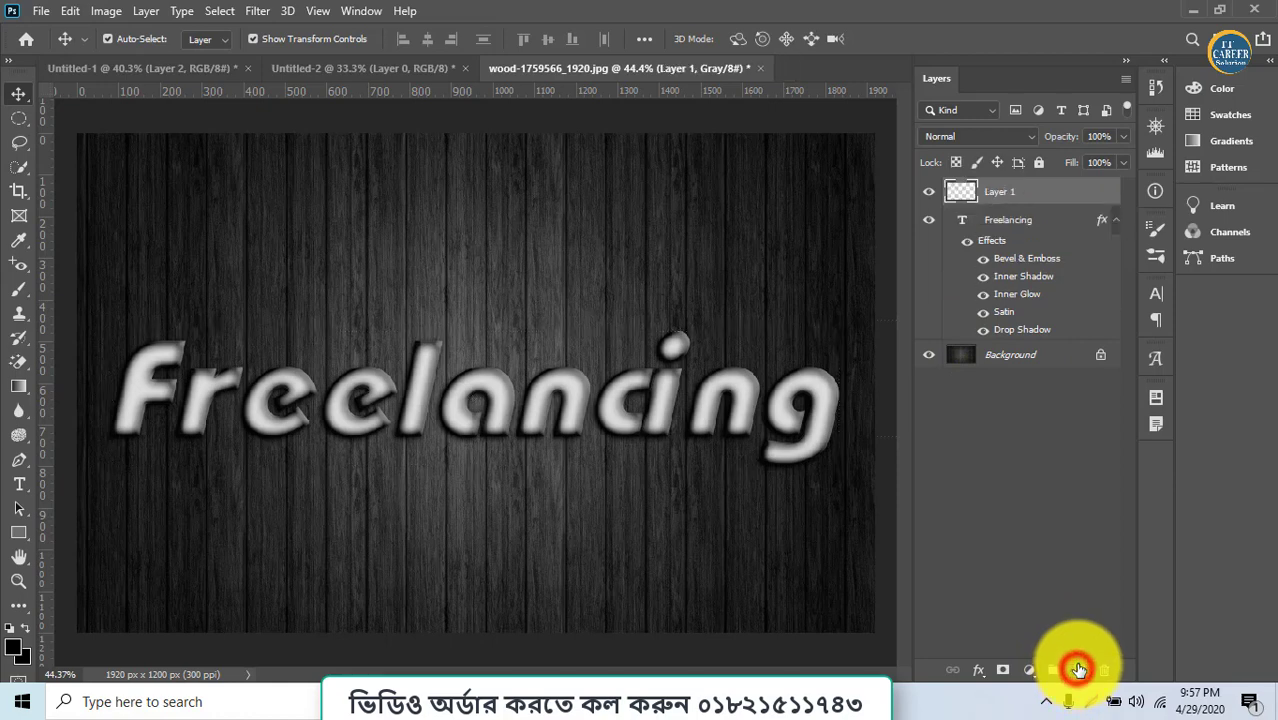
pyautogui.click(1023, 229)
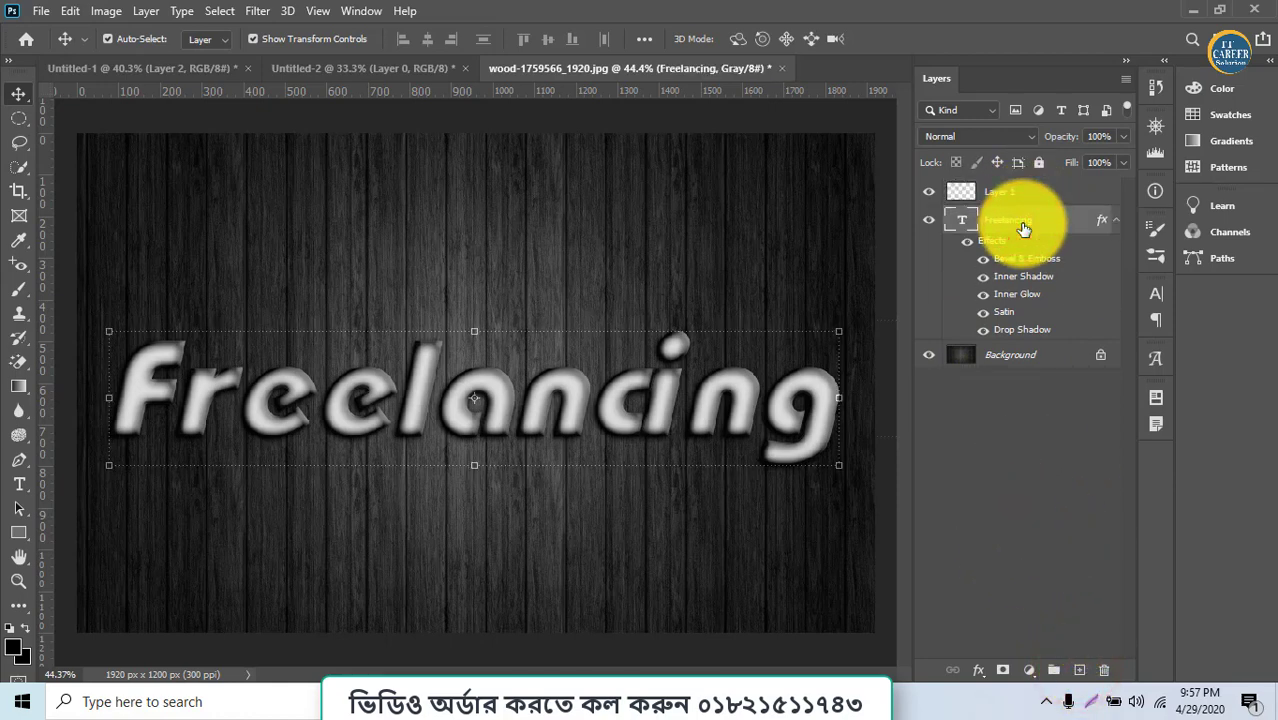
pyautogui.rightClick(1023, 229)
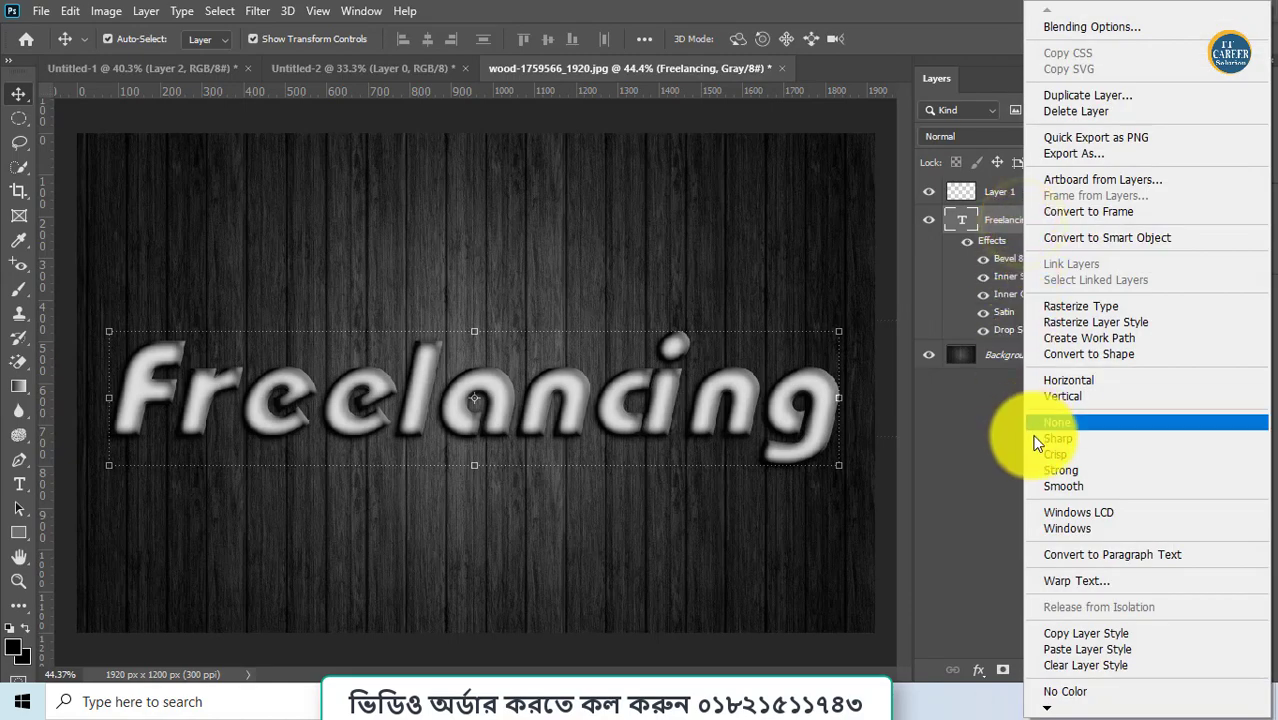
pyautogui.click(1093, 637)
pyautogui.rightClick(1015, 188)
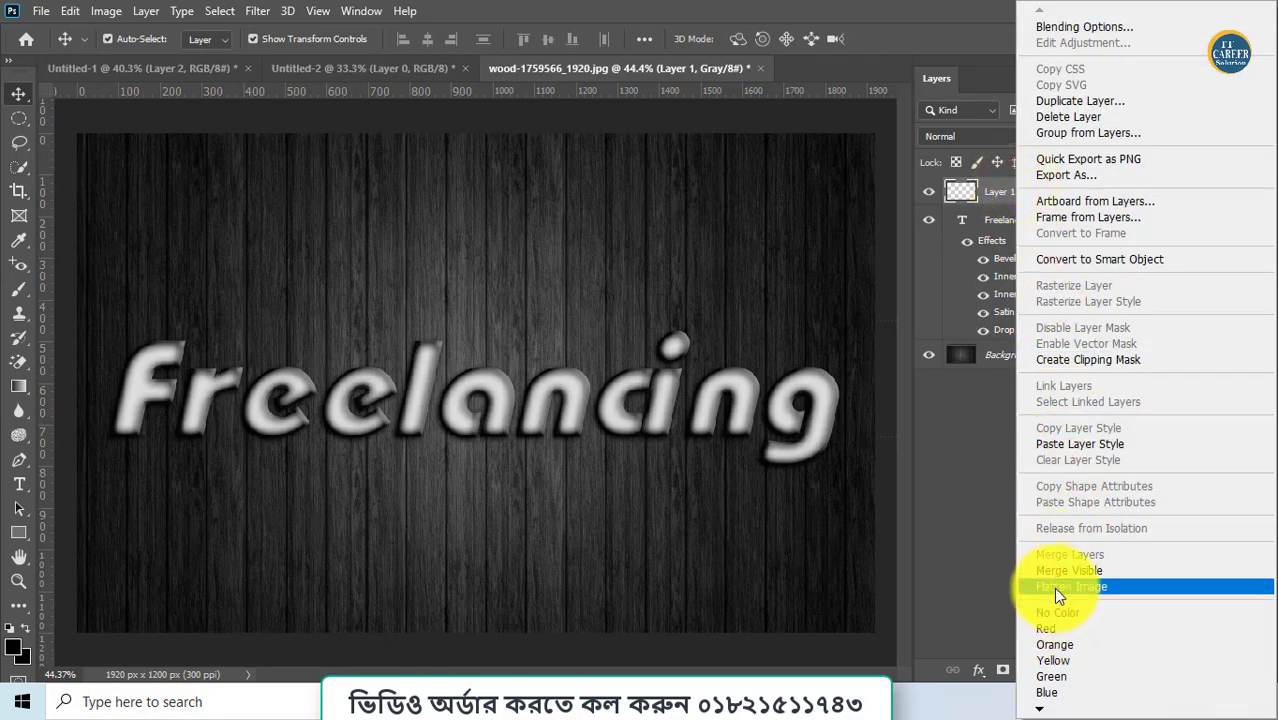
pyautogui.click(1083, 444)
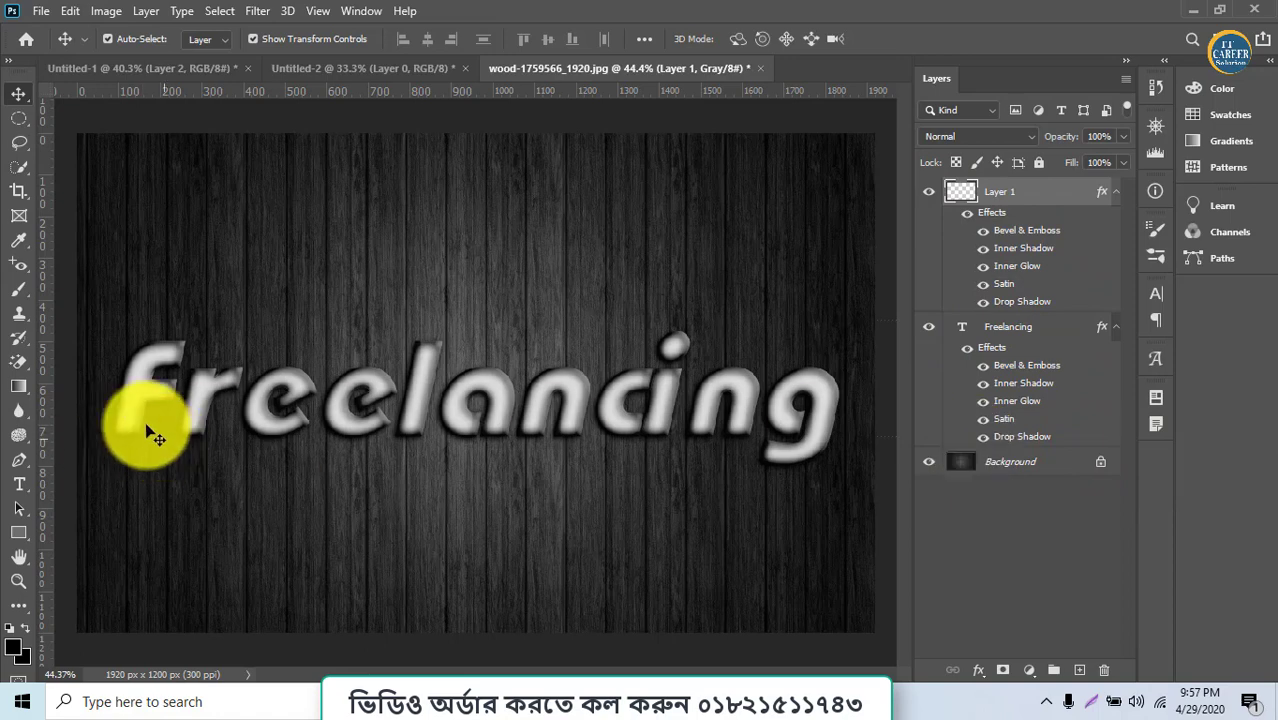
# - Brush styled drips onto Layer 1 beneath the F and e of Freelancing
pyautogui.click(17, 290)
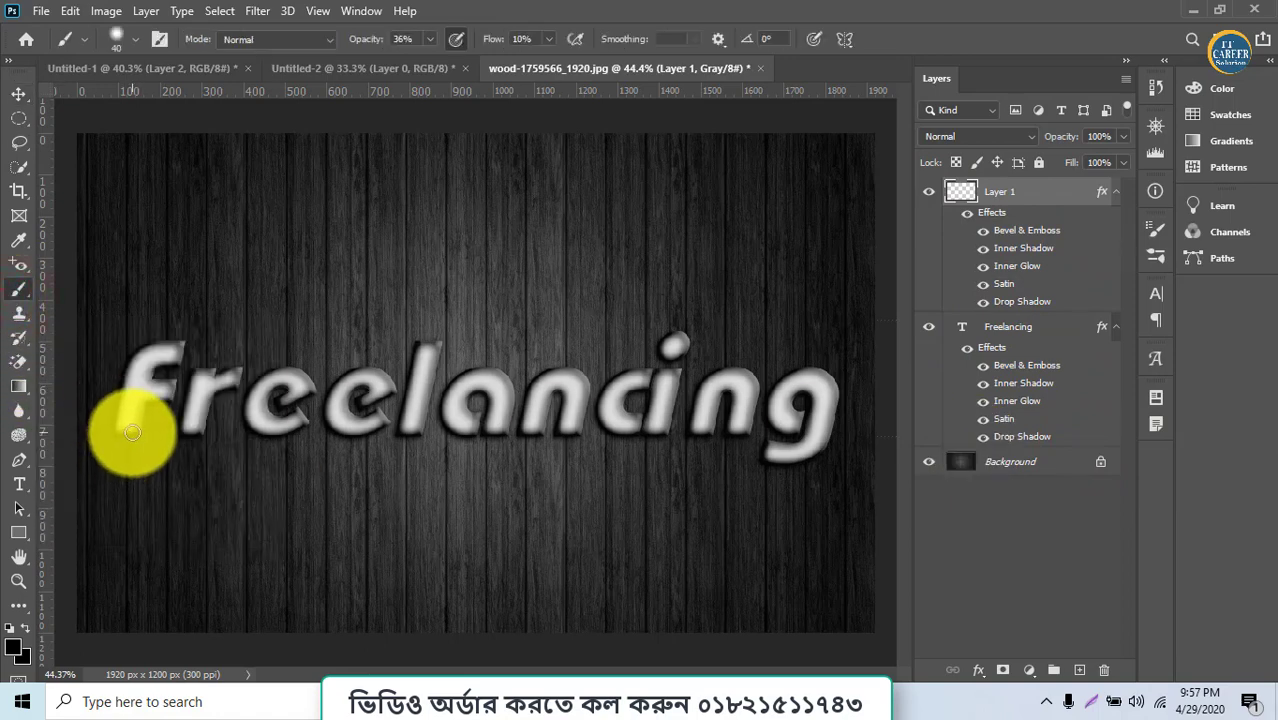
pyautogui.scroll(1, 132, 432)
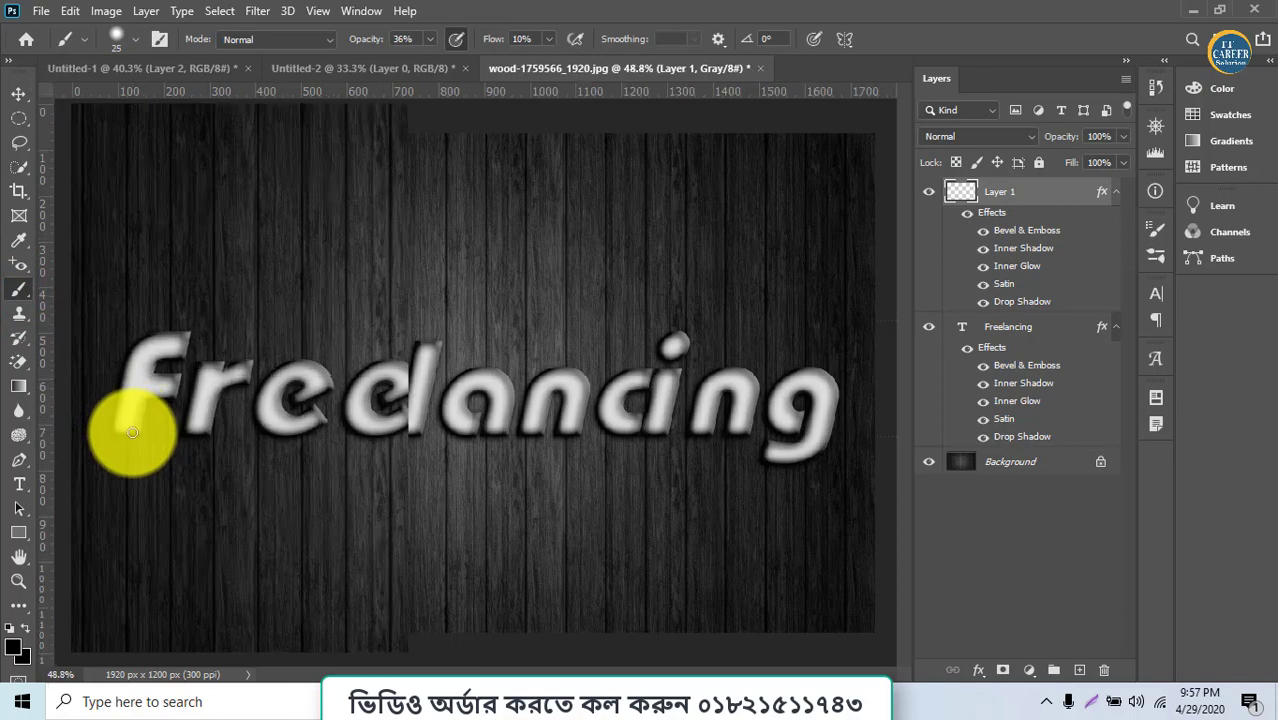
pyautogui.scroll(2, 132, 432)
pyautogui.click(137, 436)
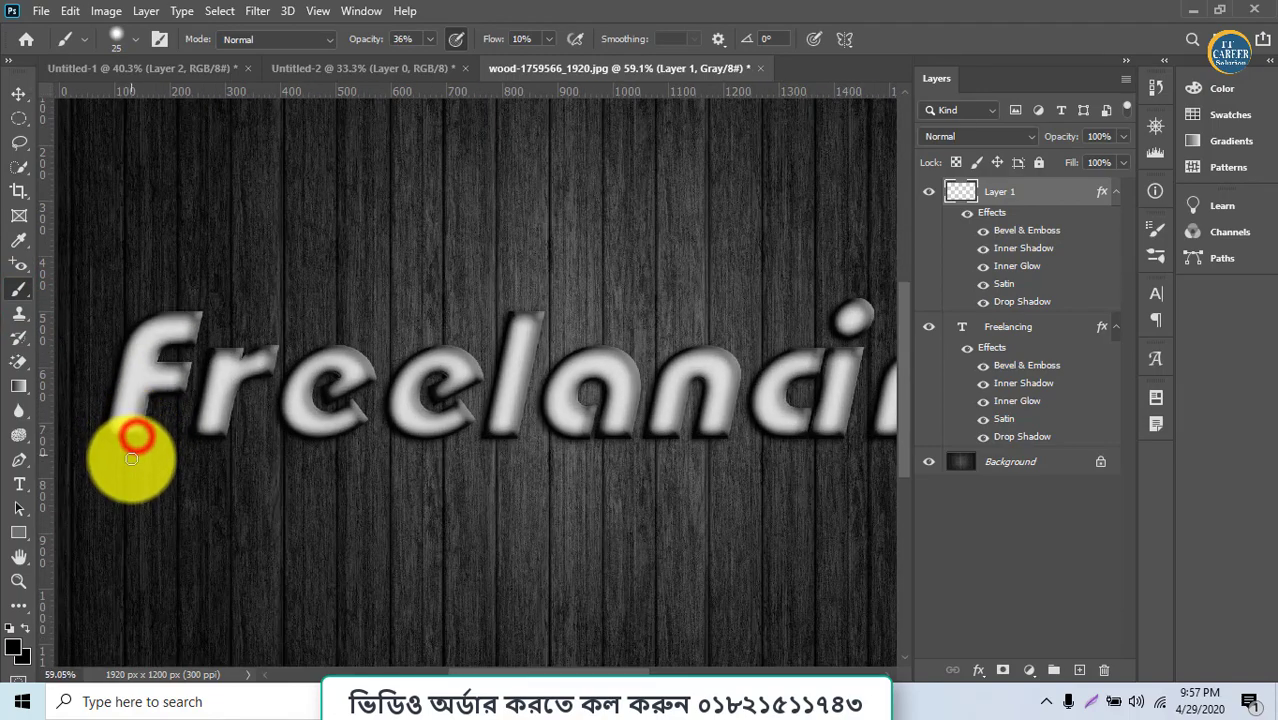
pyautogui.click(137, 436)
pyautogui.moveTo(137, 436)
pyautogui.mouseDown()
pyautogui.moveTo(137, 449)
pyautogui.moveTo(128, 428)
pyautogui.mouseUp()
pyautogui.moveTo(205, 430)
pyautogui.mouseDown()
pyautogui.moveTo(226, 436)
pyautogui.moveTo(219, 427)
pyautogui.mouseUp()
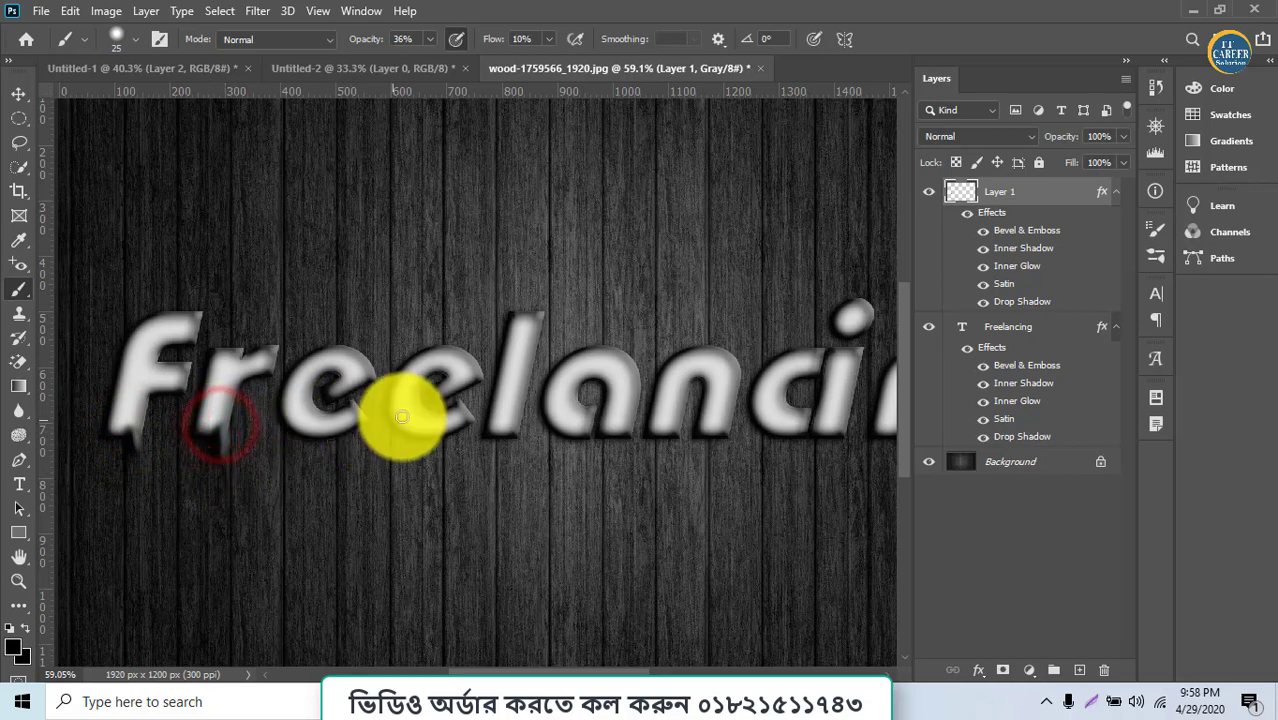
pyautogui.moveTo(485, 422)
pyautogui.mouseDown()
pyautogui.moveTo(463, 461)
pyautogui.moveTo(494, 426)
pyautogui.moveTo(488, 437)
pyautogui.mouseUp()
# - Set the brush hardness to 0%
pyautogui.click(134, 40)
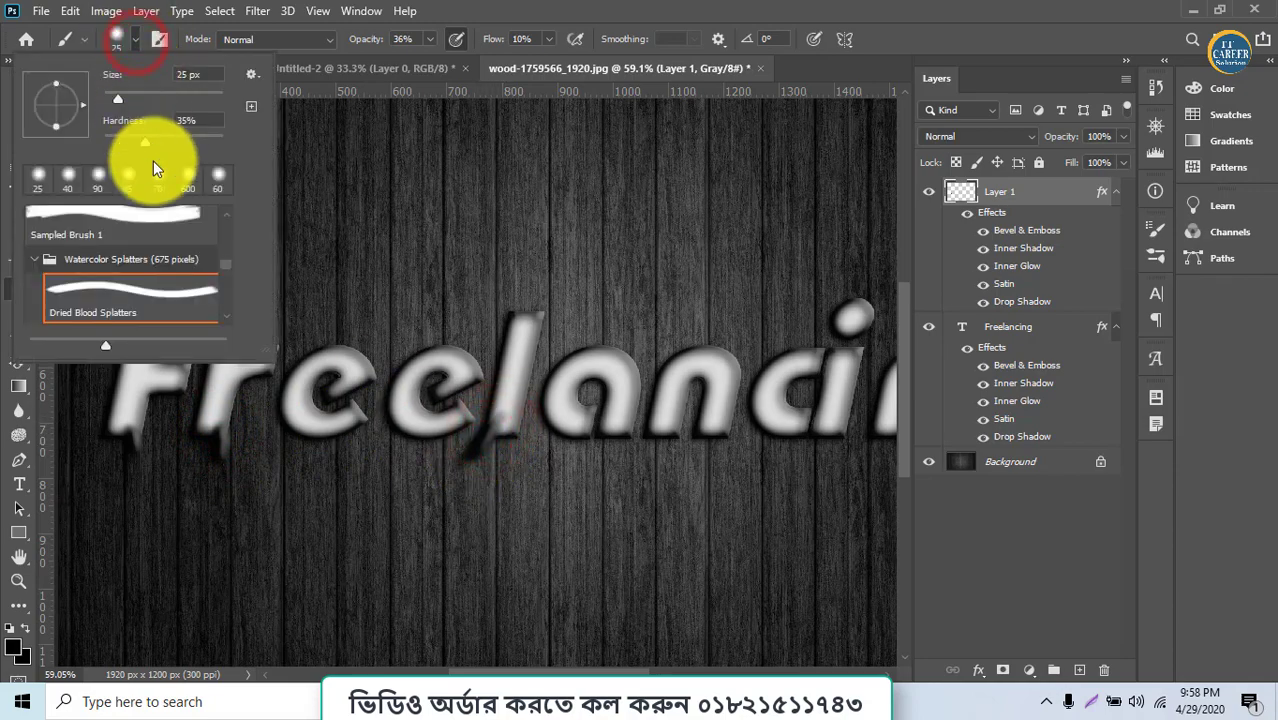
pyautogui.moveTo(111, 145); pyautogui.dragTo(87, 148)
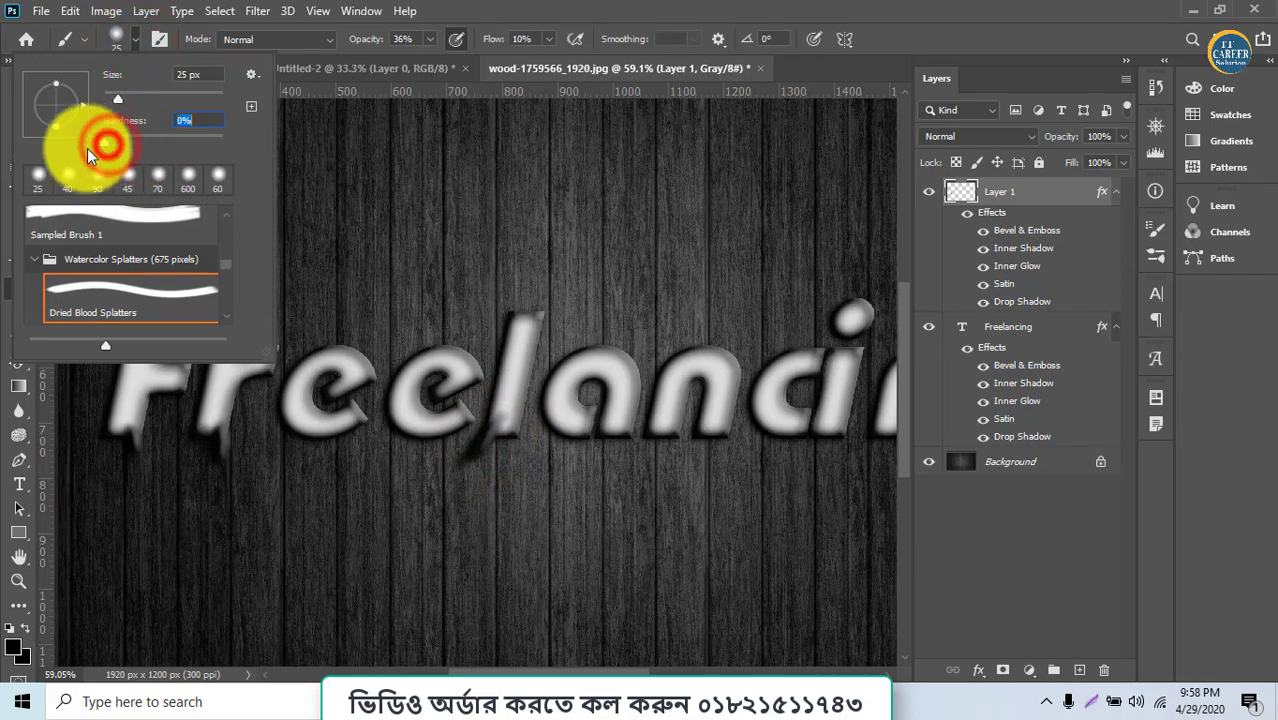
pyautogui.click(490, 428)
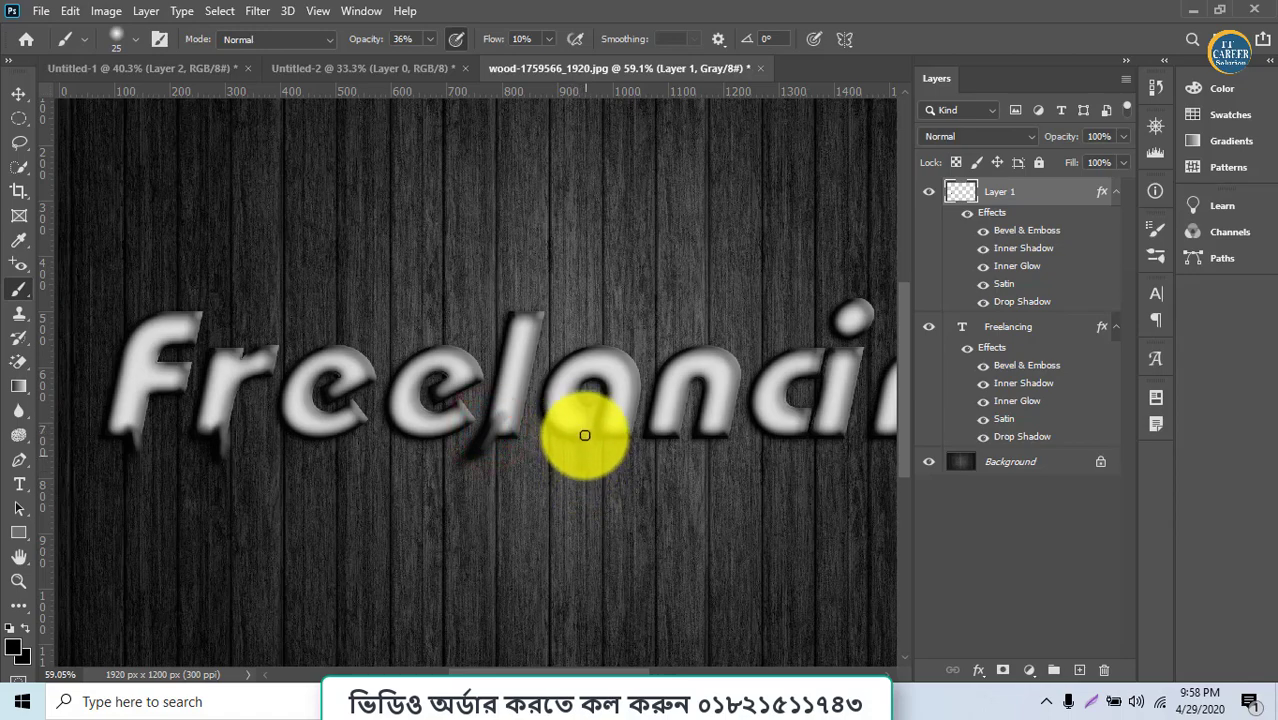
# - Paint drips under the 'l' and 'a' and a dark smear on the wood below
pyautogui.click(584, 443)
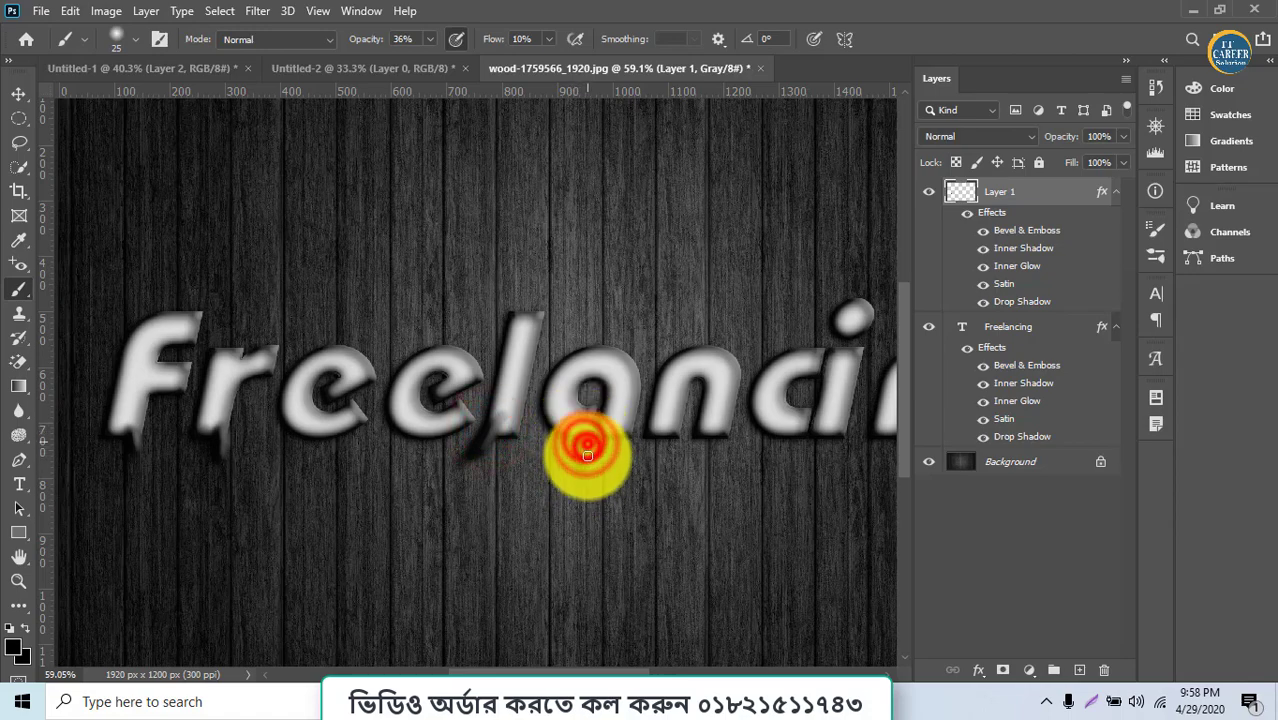
pyautogui.click(625, 431)
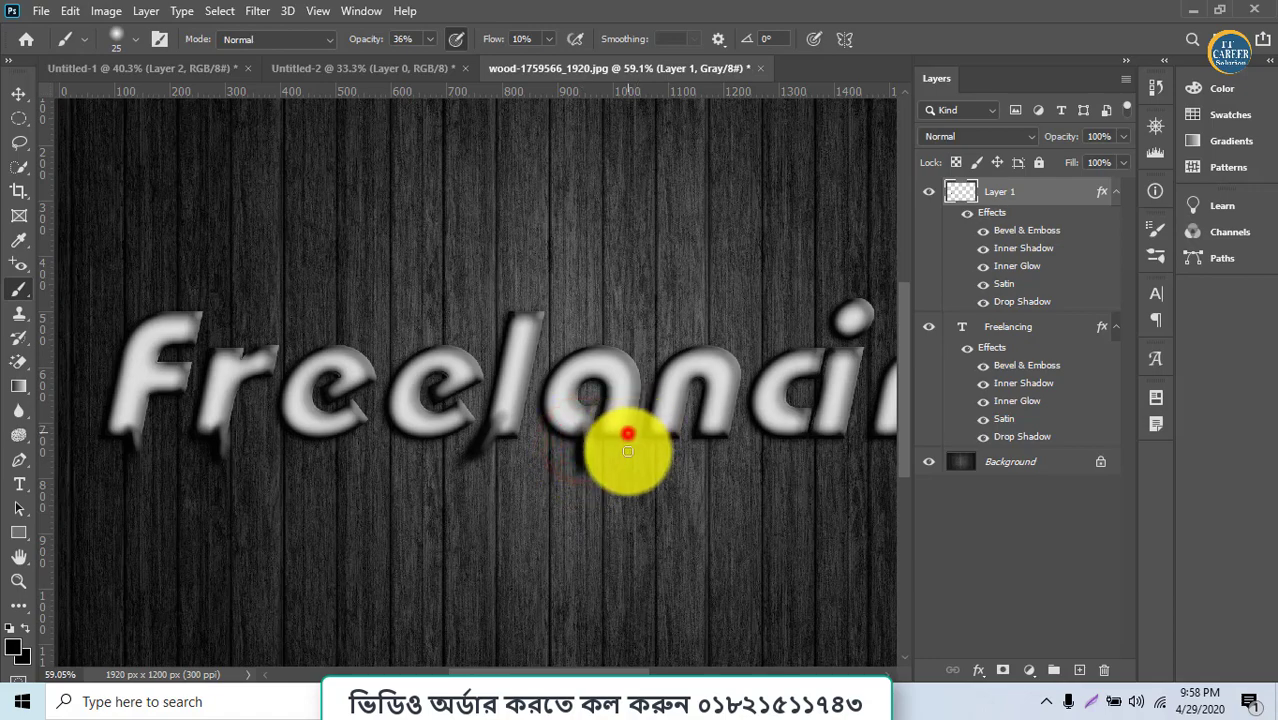
pyautogui.click(440, 568)
pyautogui.moveTo(422, 576)
pyautogui.mouseDown()
pyautogui.moveTo(490, 575)
pyautogui.moveTo(576, 528)
pyautogui.moveTo(416, 579)
pyautogui.moveTo(596, 527)
pyautogui.moveTo(639, 594)
pyautogui.moveTo(550, 562)
pyautogui.mouseUp()
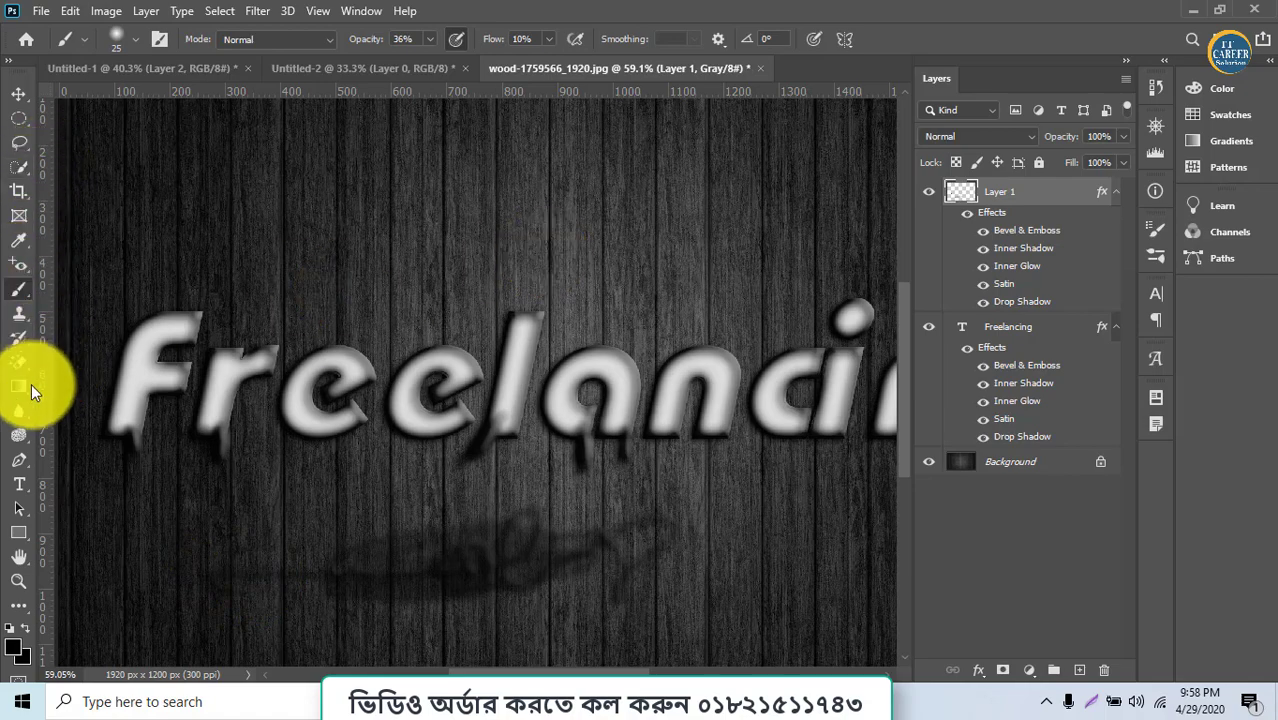
# - Add placeholder 'Lorem Ipsum' text and move it above Freelancing
pyautogui.click(22, 484)
pyautogui.click(331, 210)
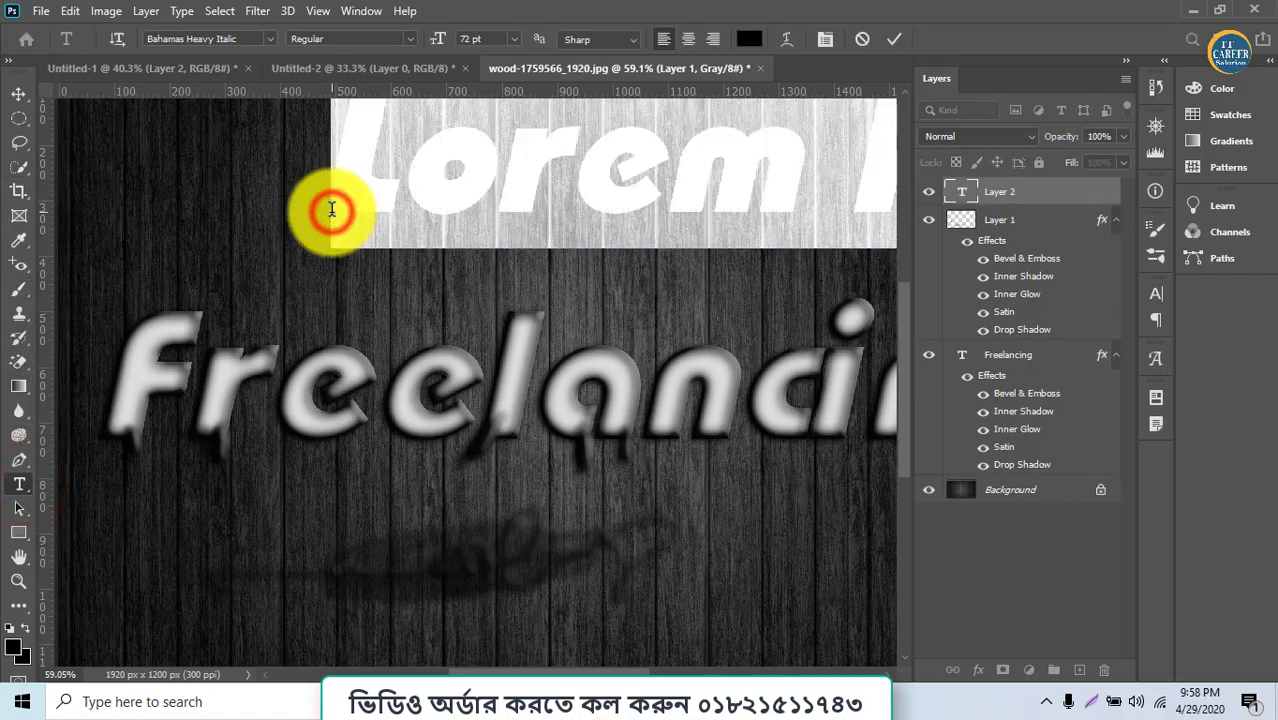
pyautogui.click(18, 93)
pyautogui.moveTo(455, 178); pyautogui.dragTo(250, 238)
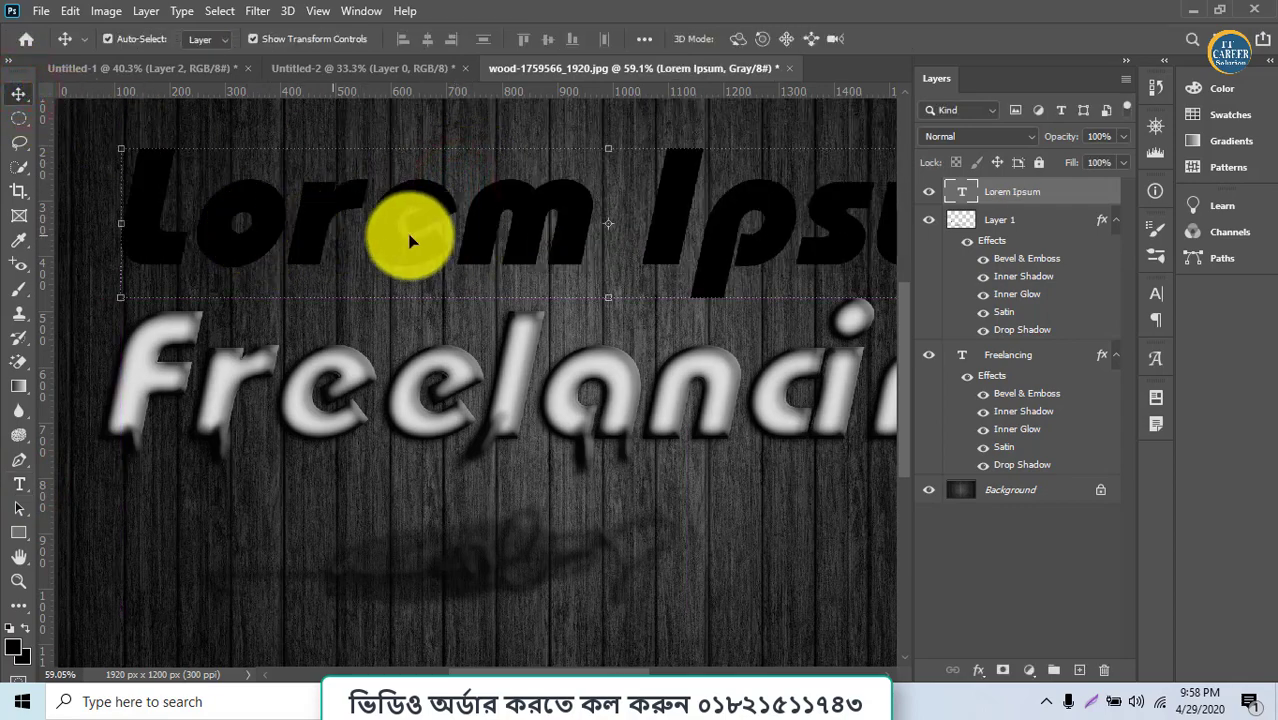
# - Paste the copied embossed layer style onto the Lorem Ipsum layer
pyautogui.click(1010, 191)
pyautogui.rightClick(1010, 191)
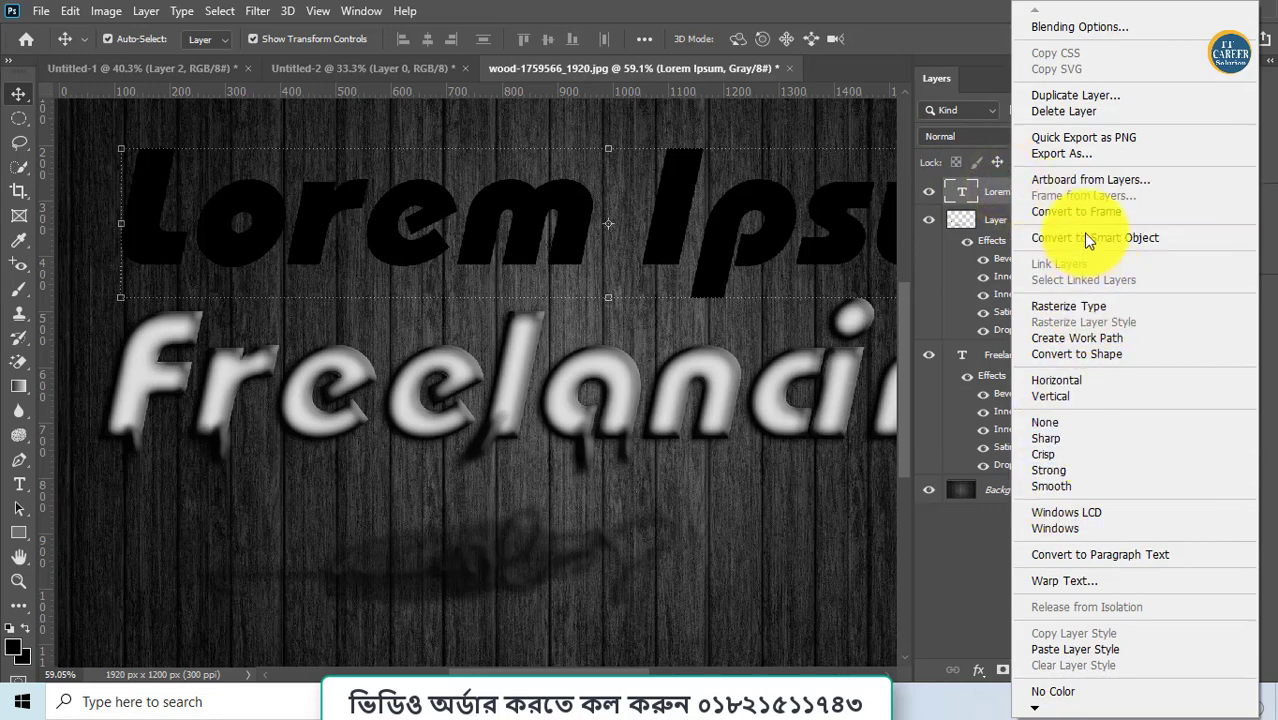
pyautogui.click(1081, 651)
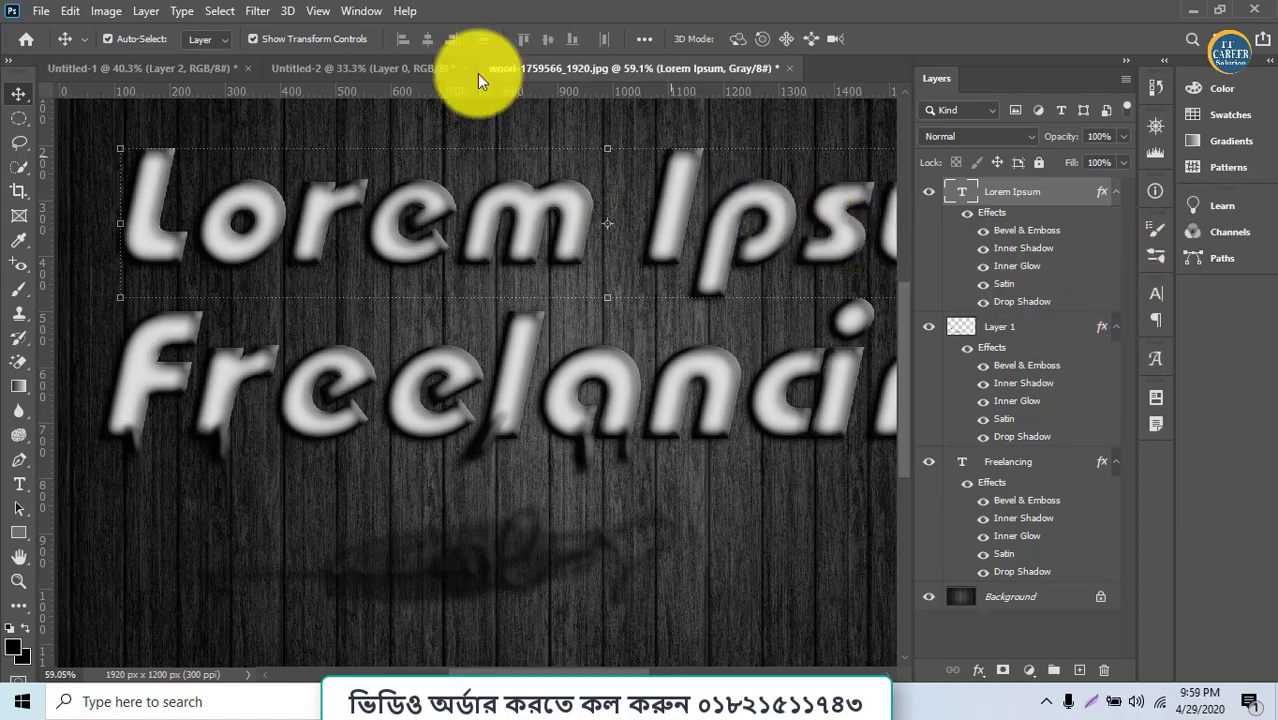
# - Open the Libraries panel from the Window menu and dismiss its options menu
pyautogui.click(368, 10)
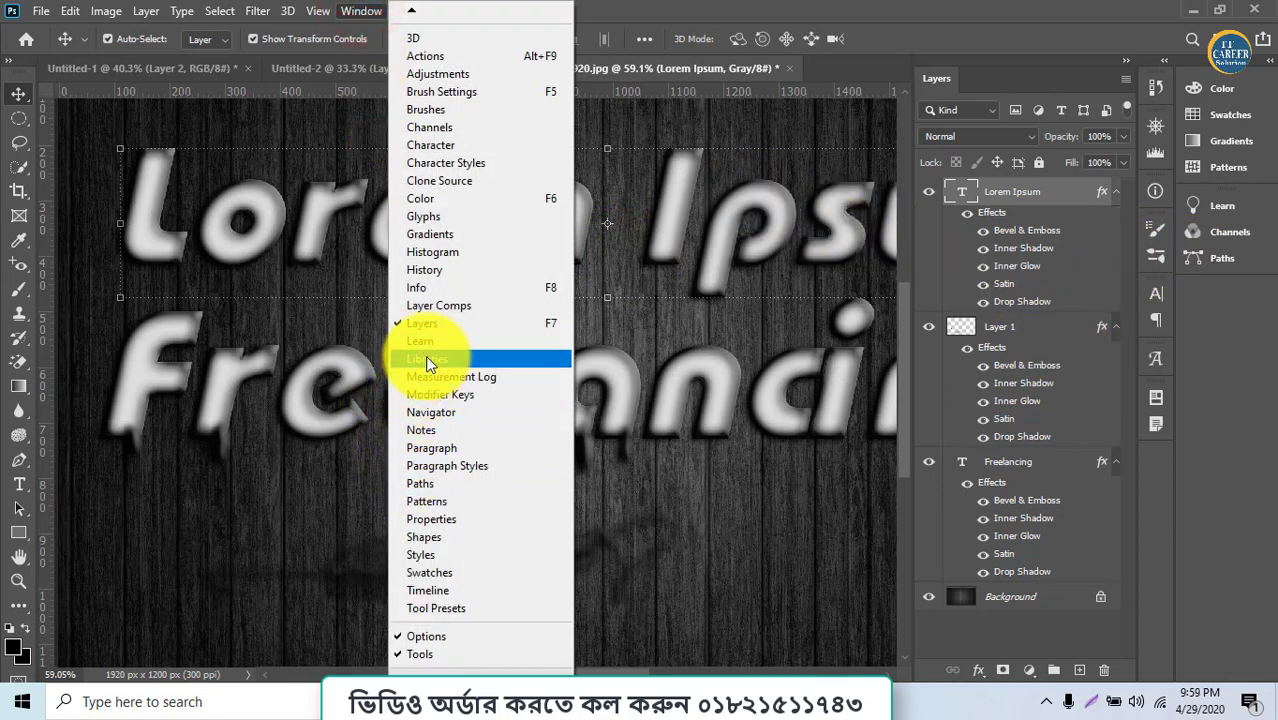
pyautogui.click(425, 356)
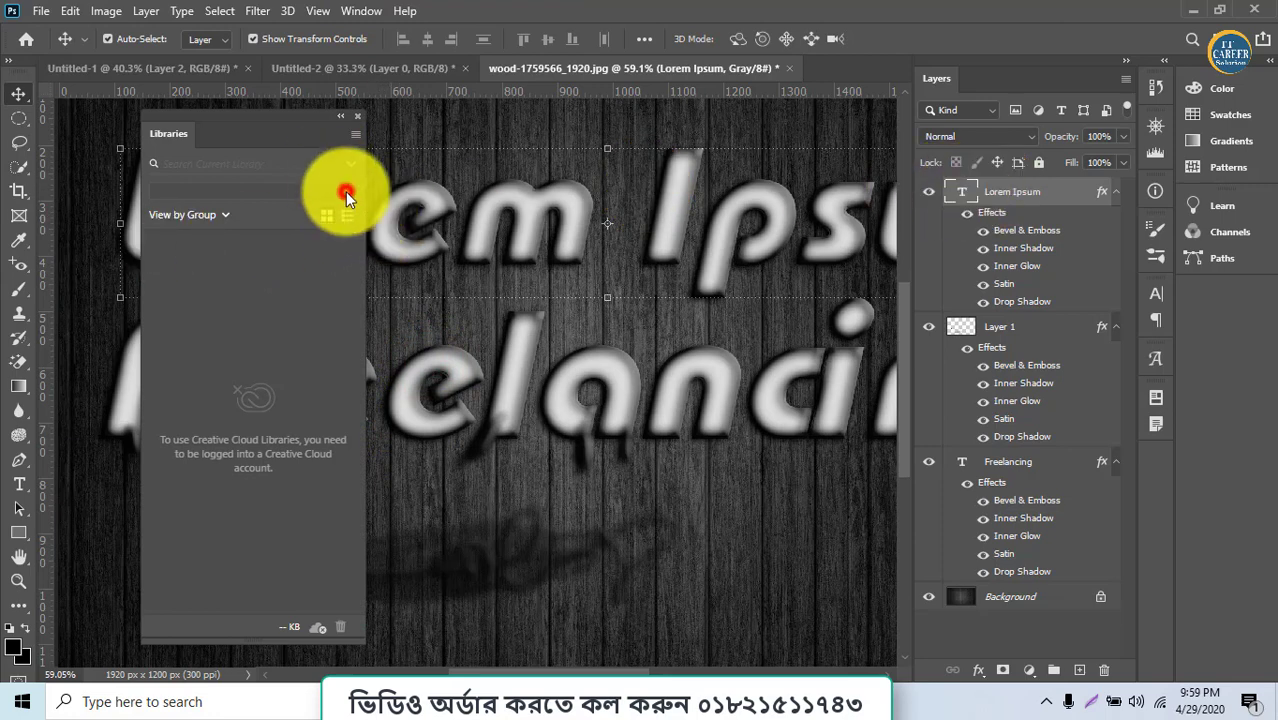
pyautogui.click(355, 134)
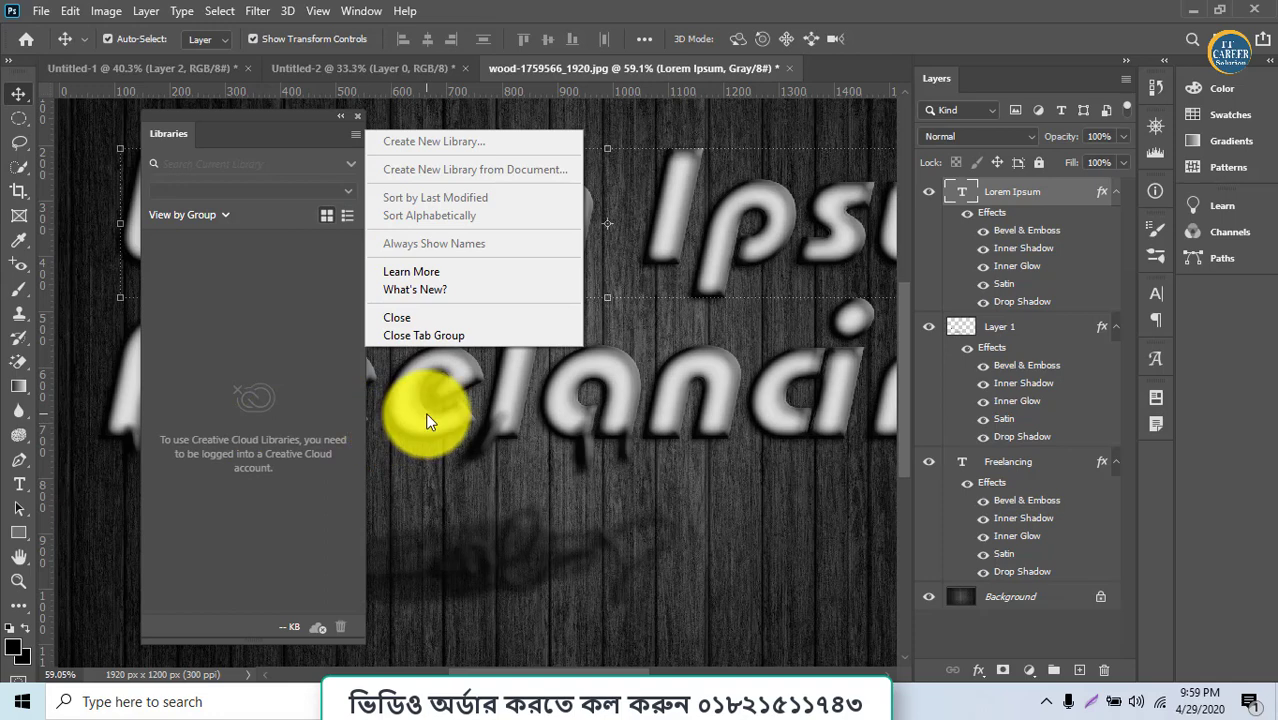
pyautogui.click(582, 515)
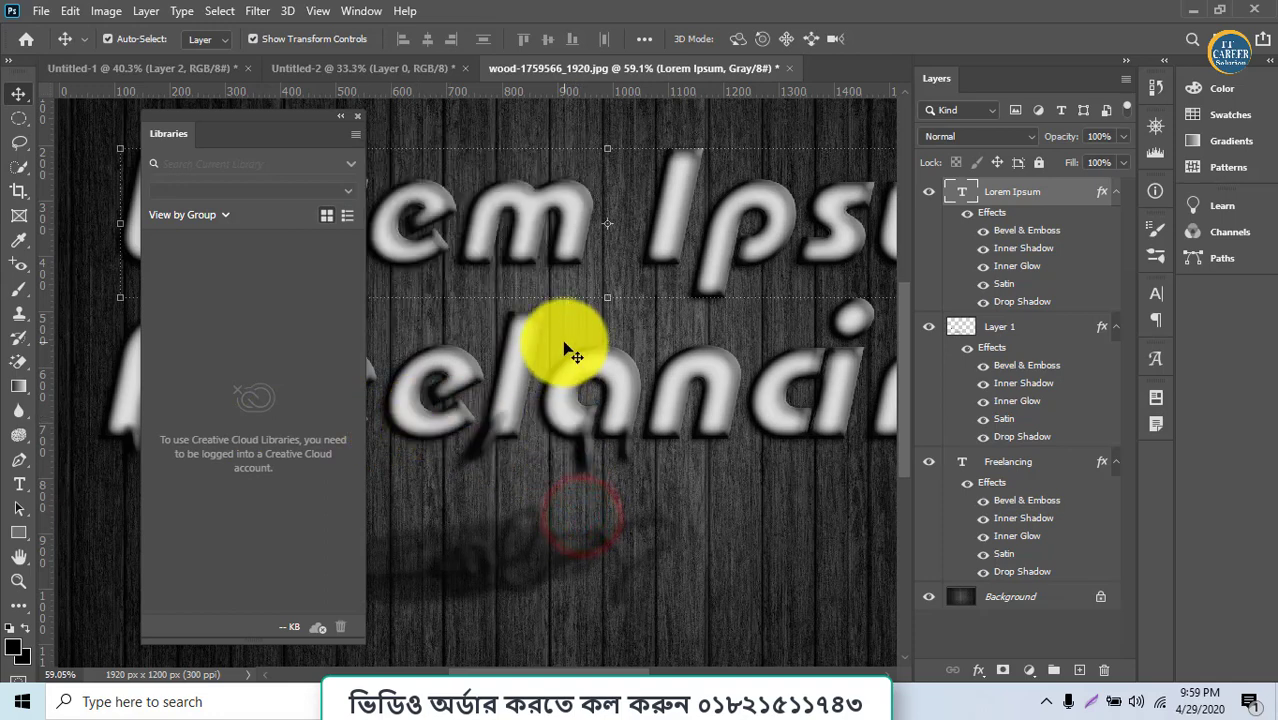